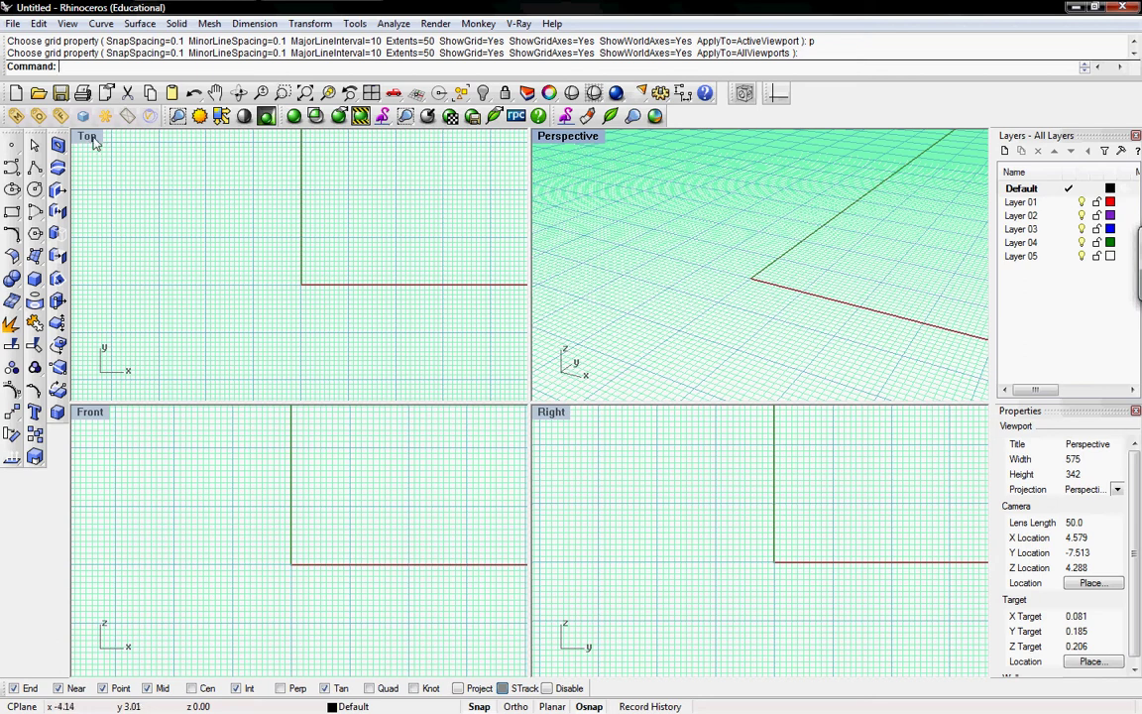
Maximize the Top viewport so it alone fills the workspace
{"action": "double_click", "coordinate": [89, 138]}
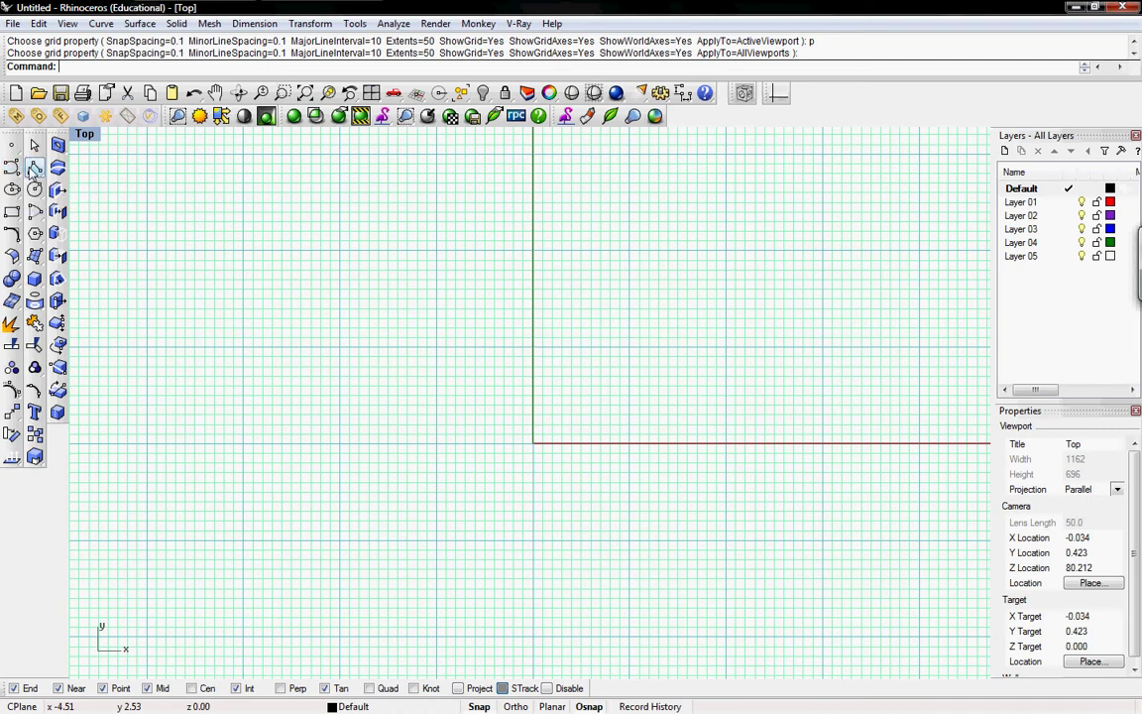
Draw a four-point zigzag polyline
{"action": "left_click", "coordinate": [34, 168]}
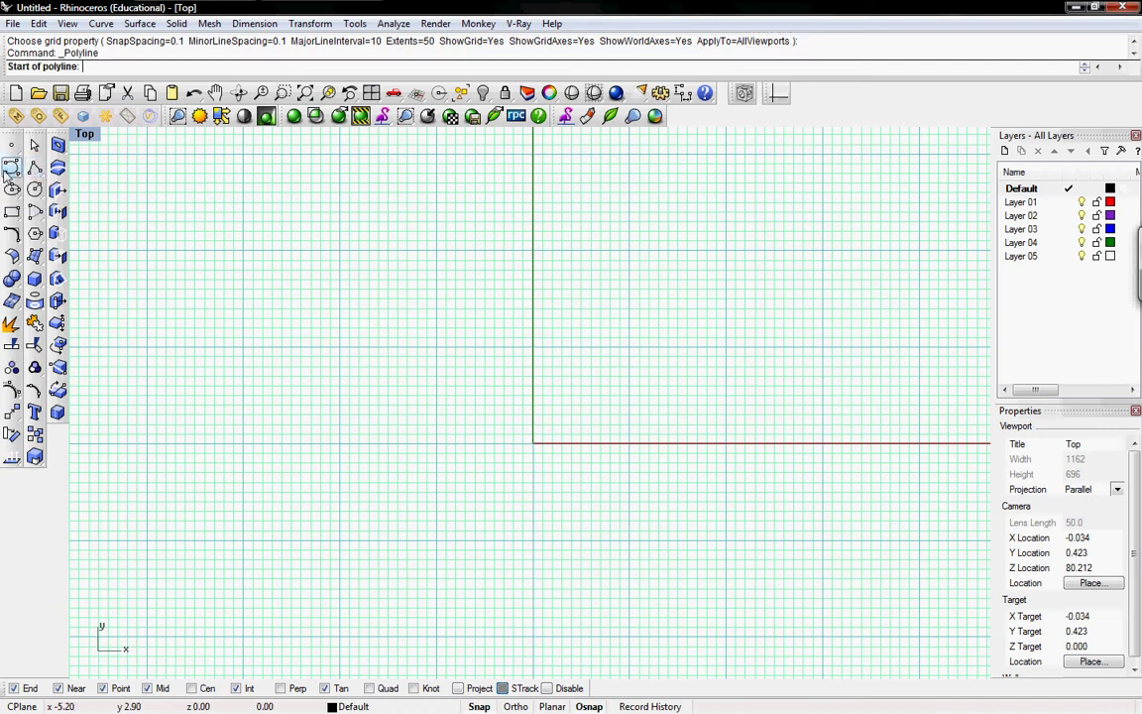
{"action": "left_click", "coordinate": [407, 222]}
{"action": "left_click", "coordinate": [311, 337]}
{"action": "left_click", "coordinate": [455, 356]}
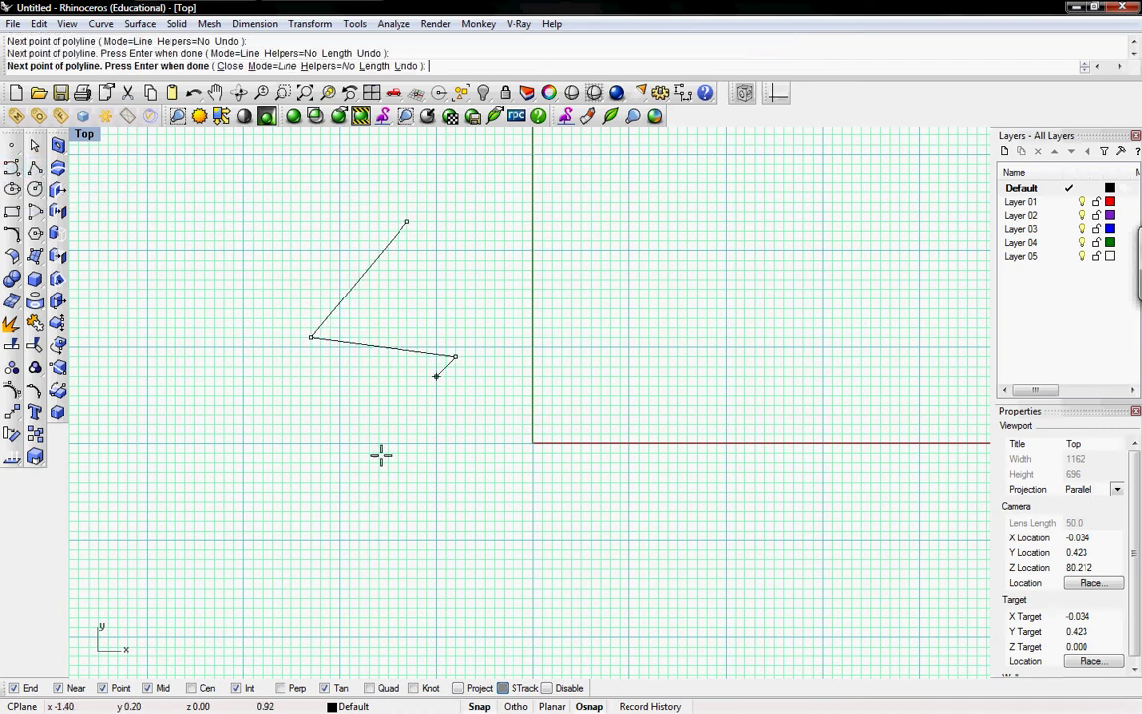
{"action": "left_click", "coordinate": [350, 509]}
{"action": "key", "text": "Return"}
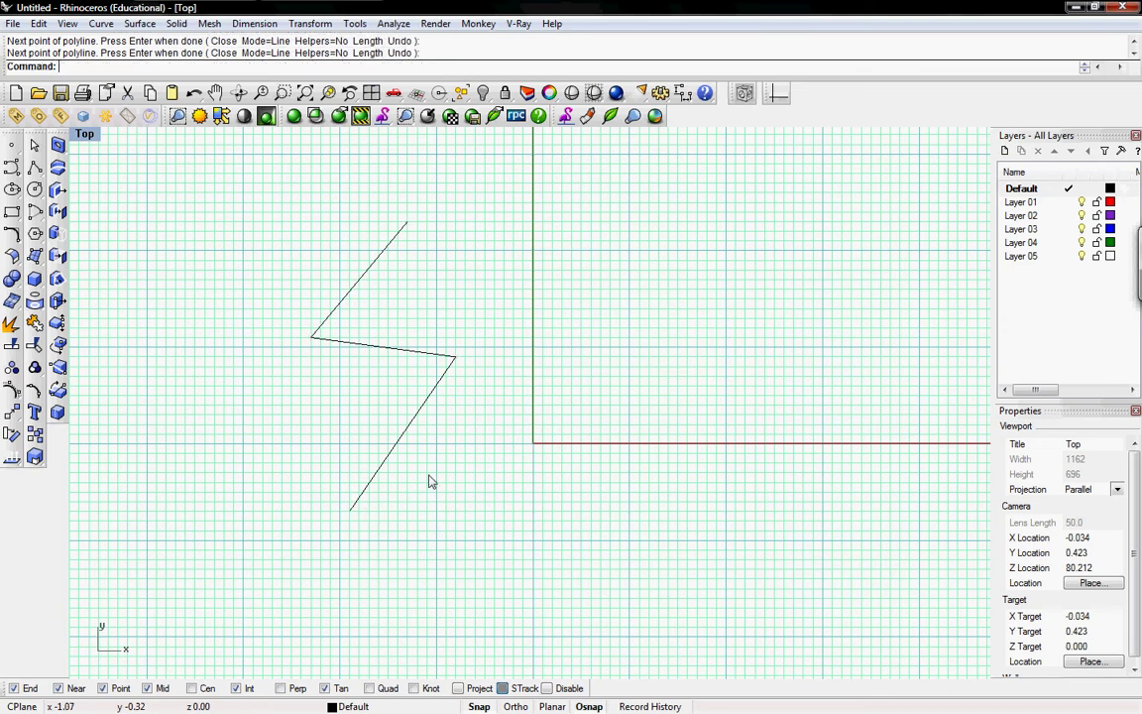
Draw a freeform curve running from the vertical axis across the horizontal axis
{"action": "left_click", "coordinate": [12, 165]}
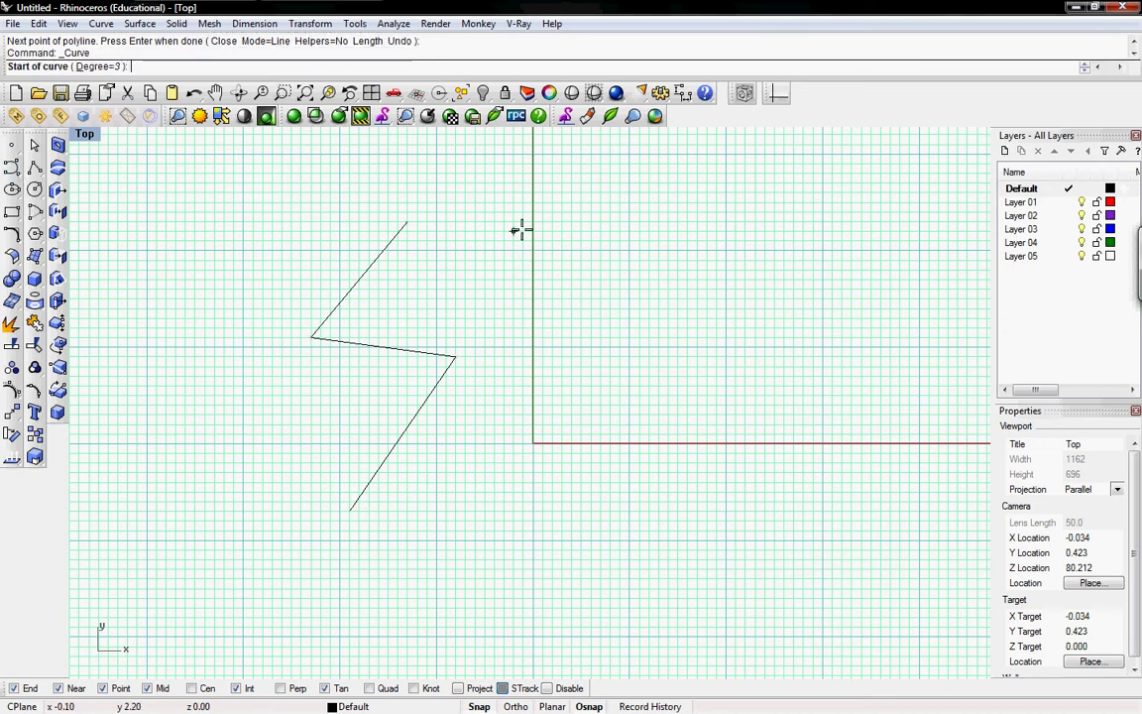
{"action": "left_click", "coordinate": [522, 212]}
{"action": "left_click", "coordinate": [686, 231]}
{"action": "left_click", "coordinate": [649, 337]}
{"action": "left_click", "coordinate": [744, 443]}
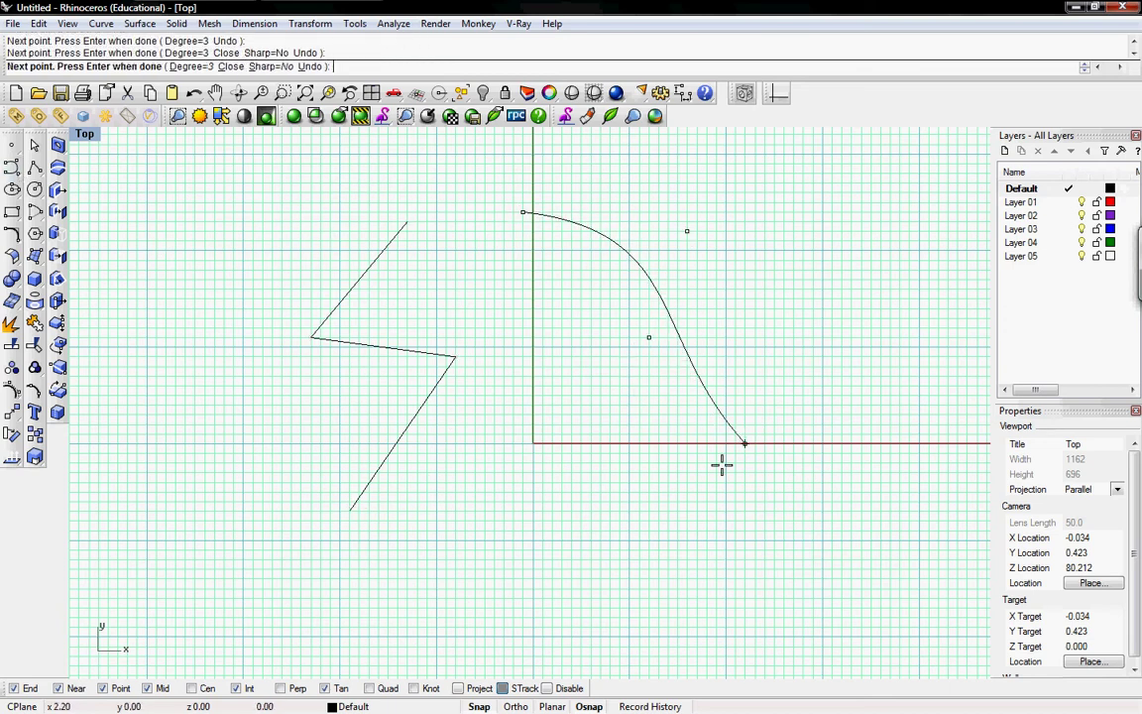
{"action": "left_click", "coordinate": [553, 548]}
{"action": "key", "text": "Return"}
{"action": "mouse_move", "coordinate": [579, 365]}
{"action": "right_mouse_down"}
{"action": "mouse_move", "coordinate": [591, 365]}
{"action": "mouse_move", "coordinate": [571, 370]}
{"action": "right_mouse_up"}
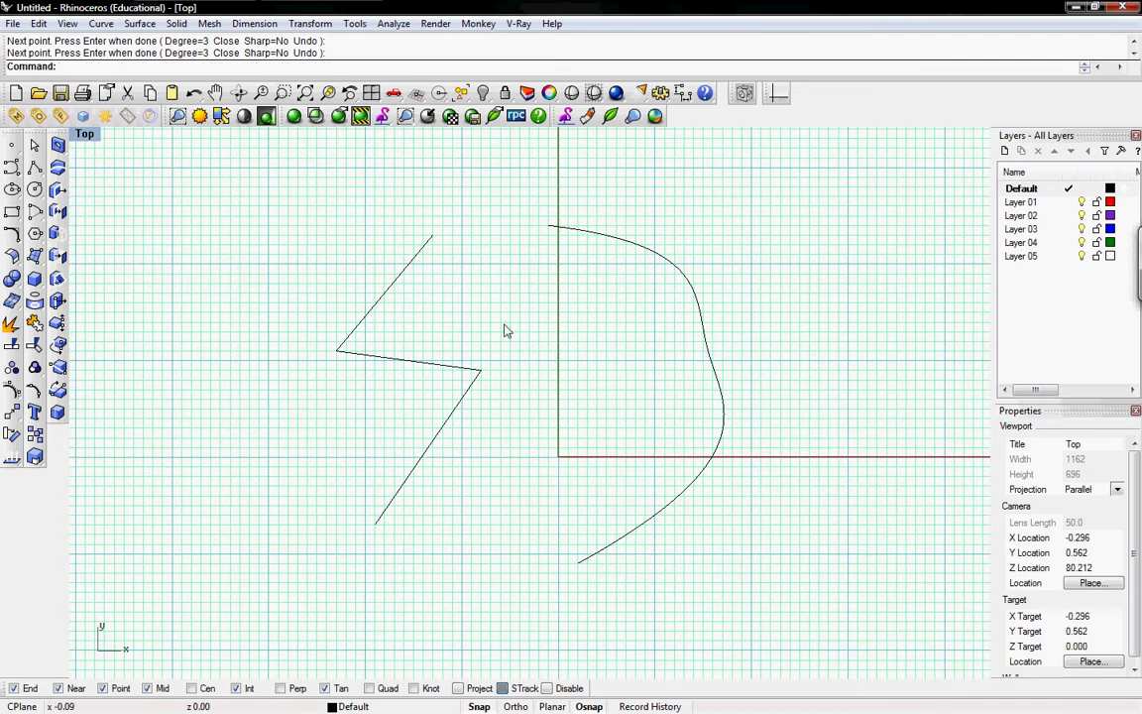
Draw a 1.13-diameter circle above the zigzag and drag it down-left
{"action": "left_click", "coordinate": [34, 188]}
{"action": "left_click", "coordinate": [307, 195]}
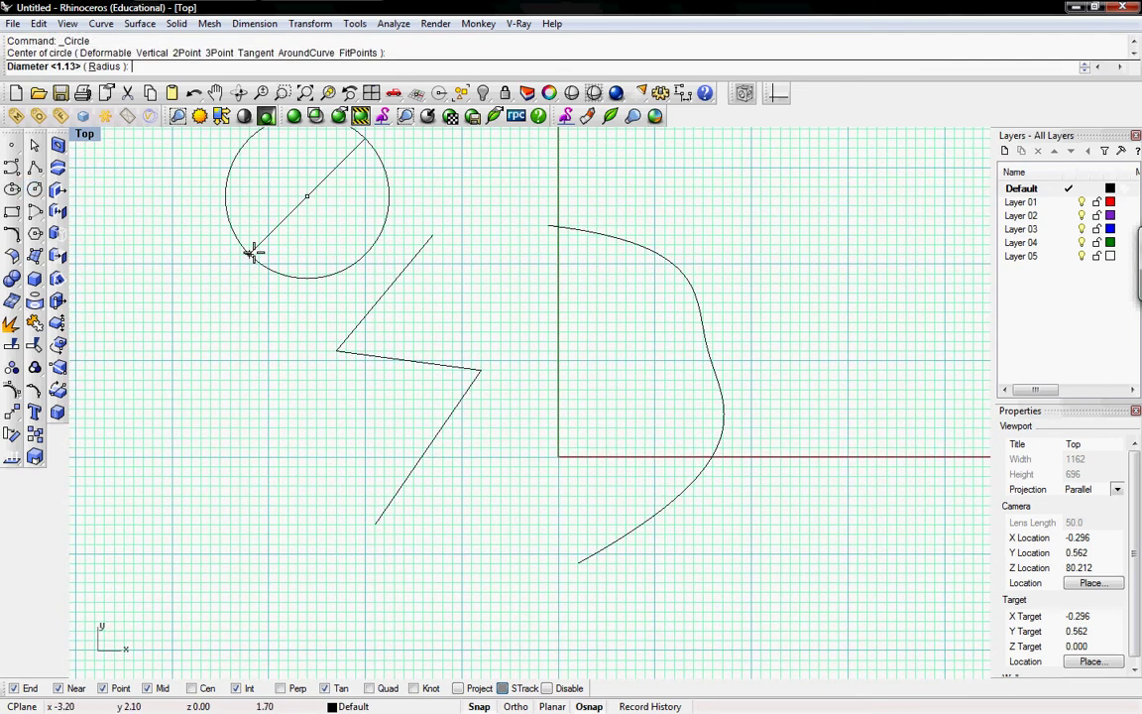
{"action": "left_click", "coordinate": [268, 232]}
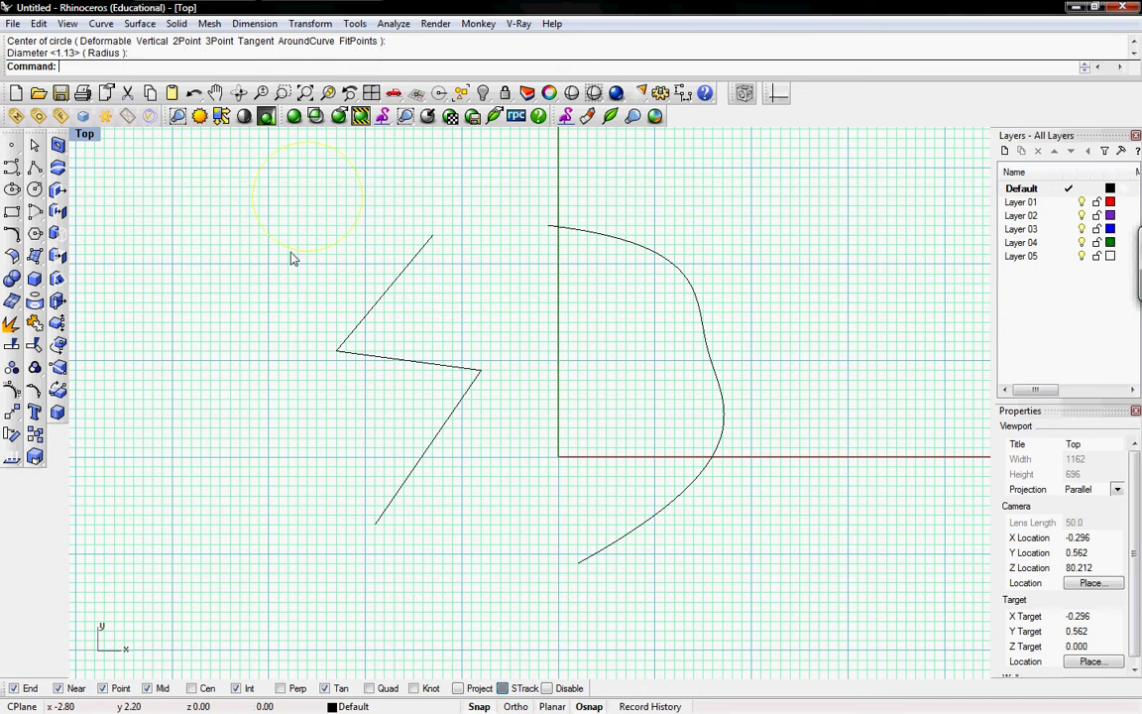
{"action": "left_click_drag", "start_coordinate": [291, 258], "coordinate": [262, 336]}
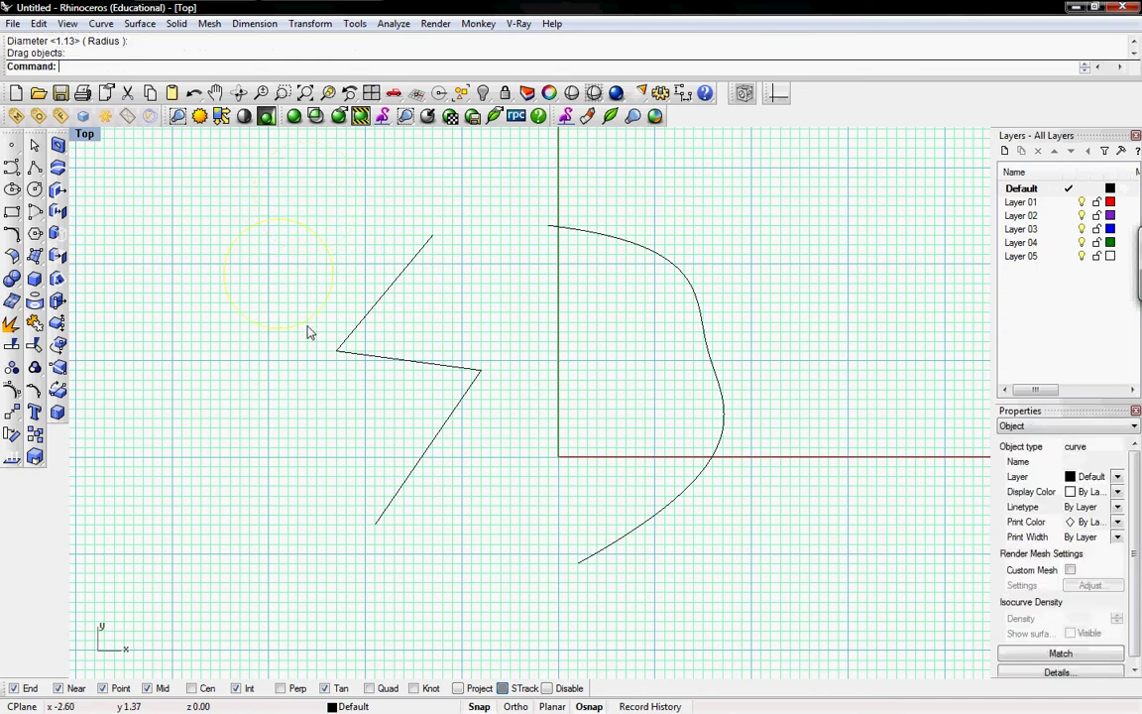
{"action": "left_click", "coordinate": [445, 342]}
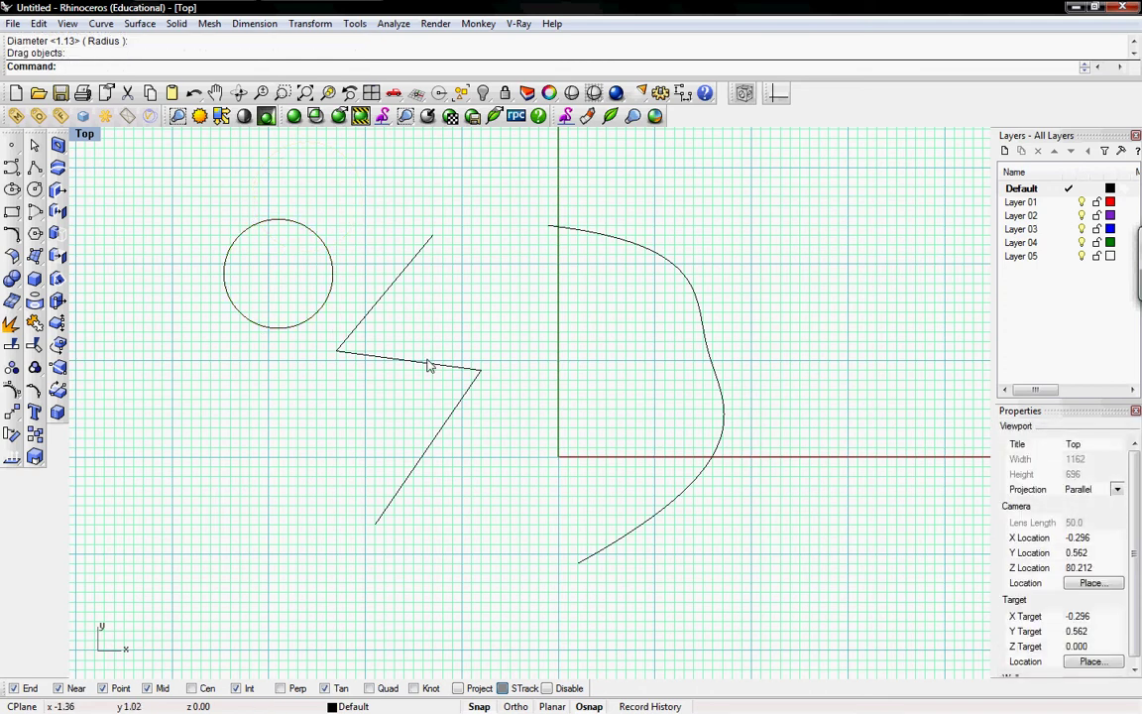
{"action": "left_click", "coordinate": [428, 363]}
Move the zigzag down-right, then drag its right corner to the origin and raise its left corner
{"action": "left_click_drag", "start_coordinate": [432, 372], "coordinate": [470, 389]}
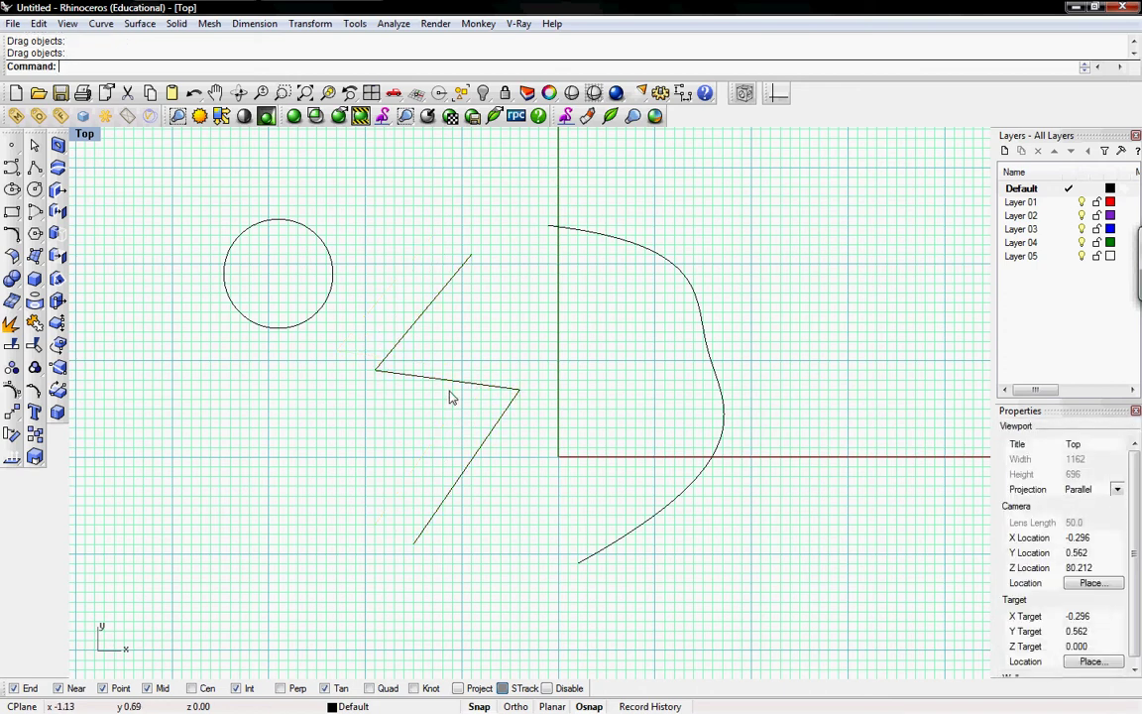
{"action": "left_click", "coordinate": [451, 382]}
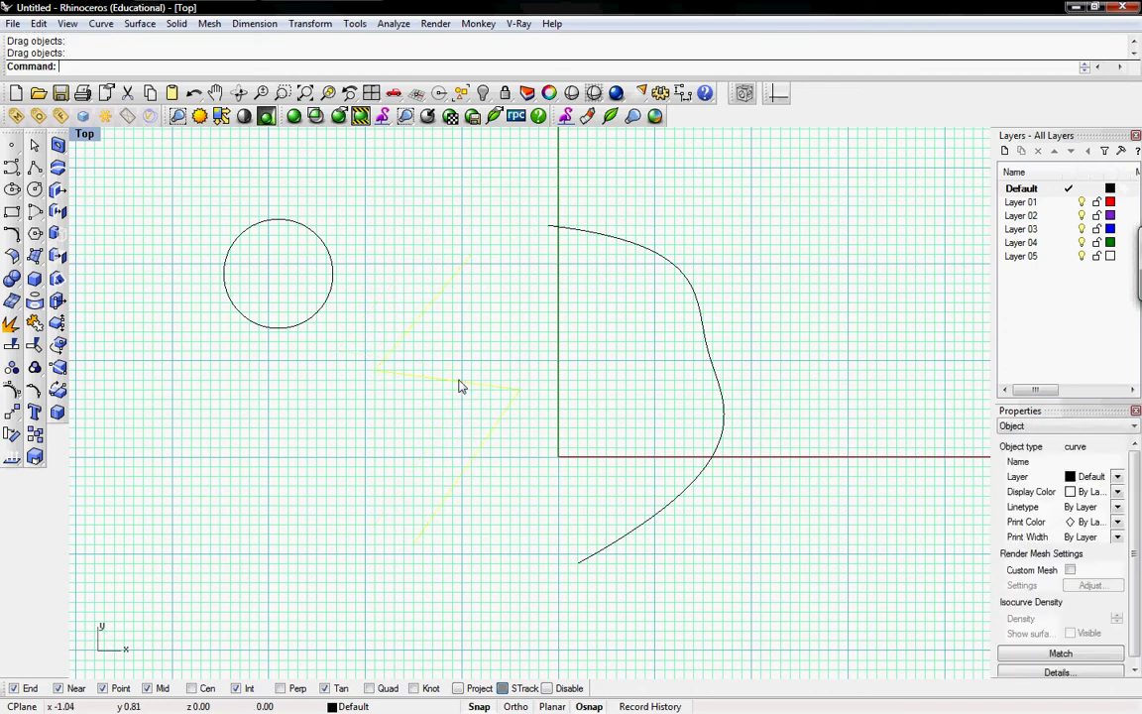
{"action": "key", "text": "F10"}
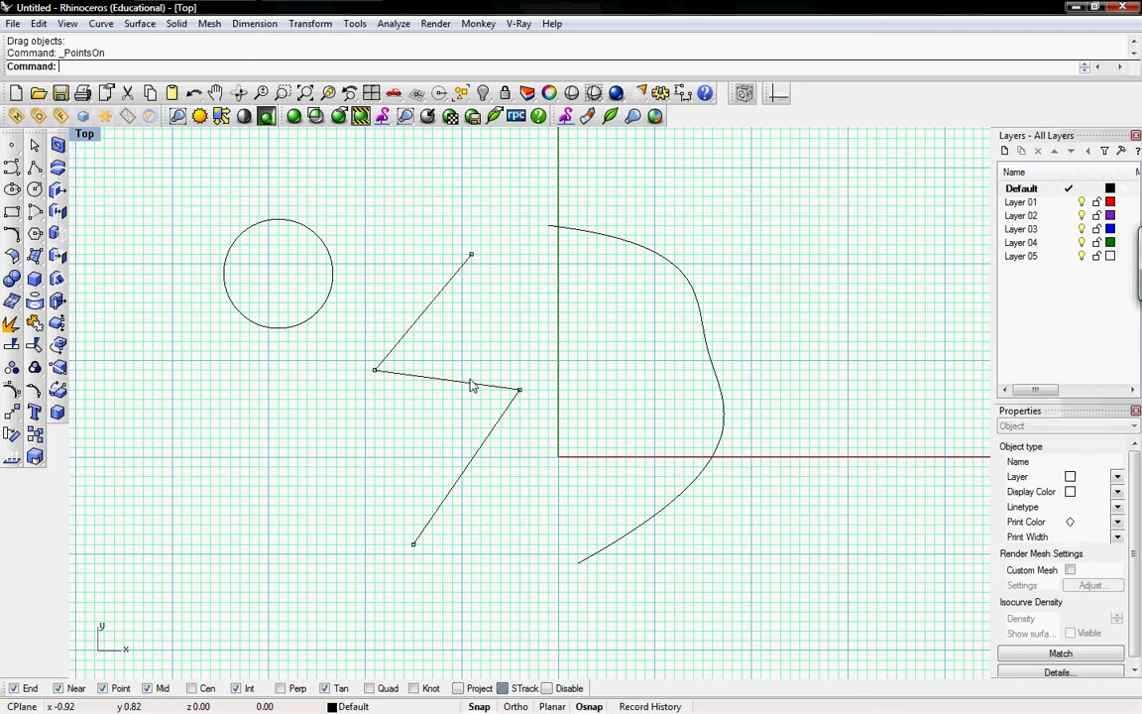
{"action": "left_click", "coordinate": [517, 389]}
{"action": "left_click_drag", "start_coordinate": [522, 398], "coordinate": [558, 448]}
{"action": "left_click", "coordinate": [375, 370]}
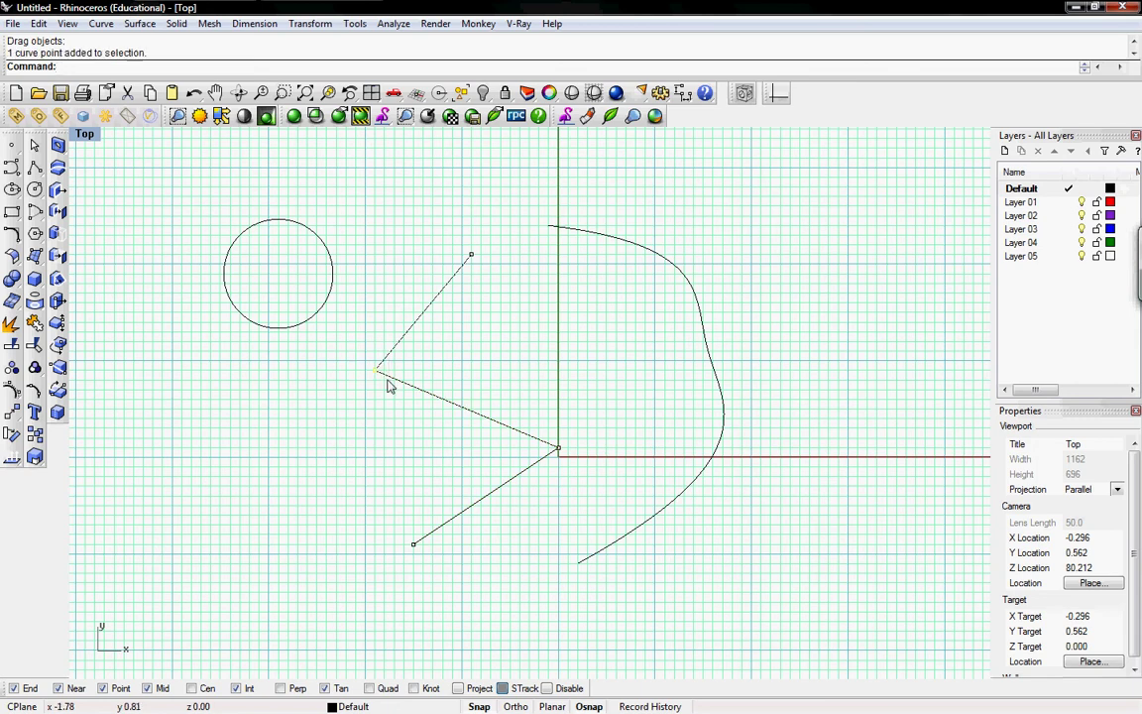
{"action": "left_click_drag", "start_coordinate": [377, 373], "coordinate": [387, 294]}
Move the zigzag's two upper vertices down together, then hide the control points
{"action": "right_click_drag", "start_coordinate": [446, 344], "coordinate": [544, 359]}
{"action": "left_click_drag", "start_coordinate": [561, 357], "coordinate": [511, 407]}
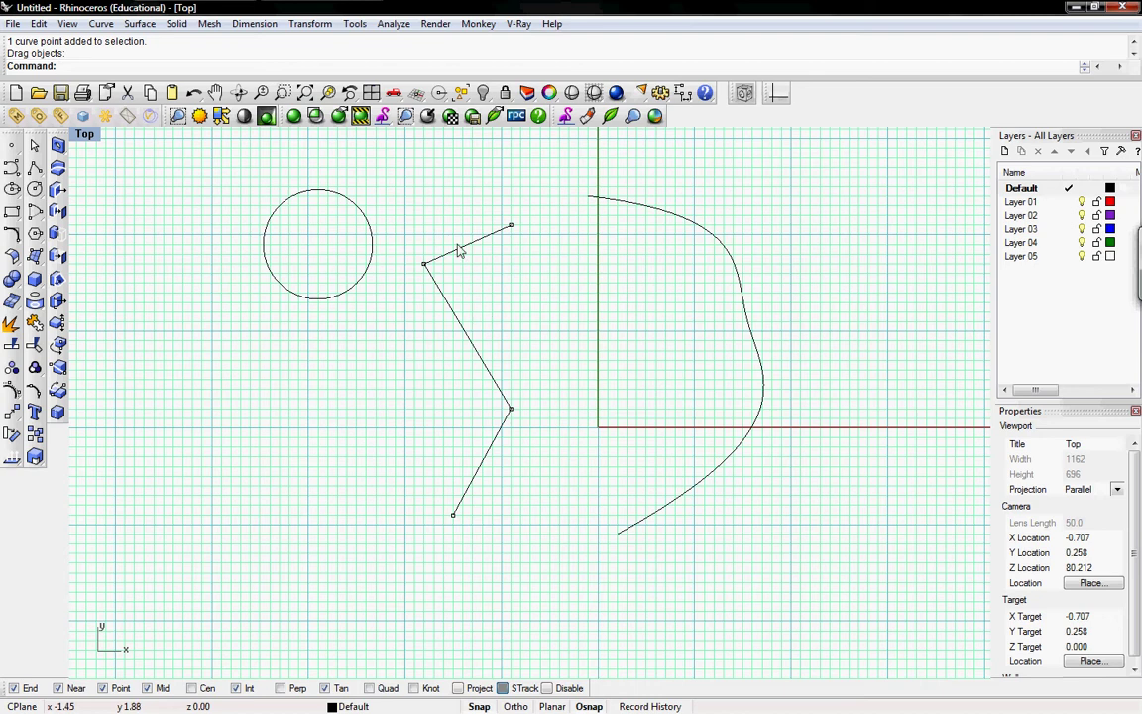
{"action": "left_click_drag", "start_coordinate": [370, 162], "coordinate": [562, 342]}
{"action": "left_click", "coordinate": [525, 337]}
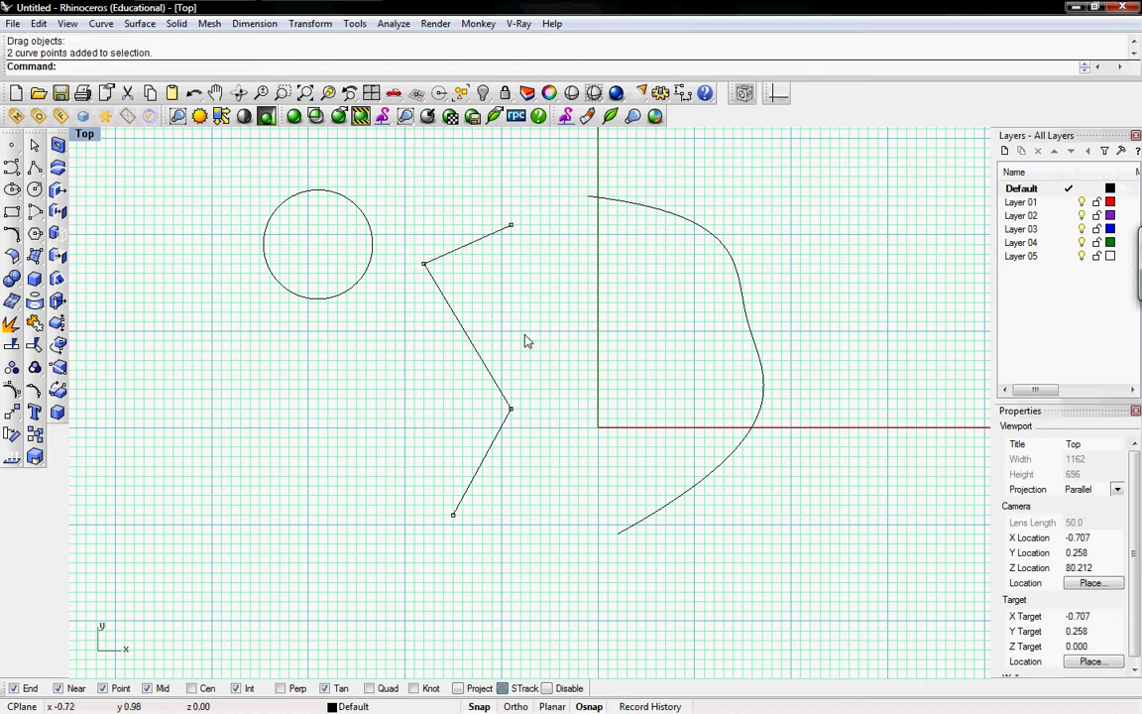
{"action": "left_click_drag", "start_coordinate": [399, 196], "coordinate": [536, 307]}
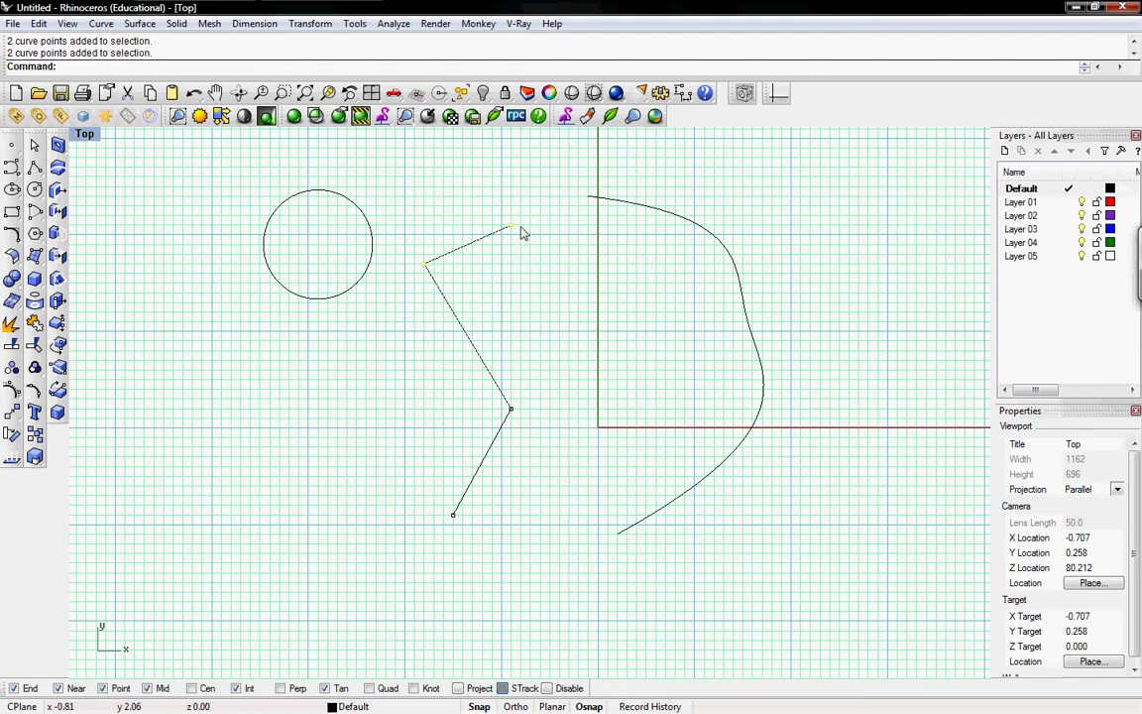
{"action": "left_click_drag", "start_coordinate": [511, 228], "coordinate": [514, 286]}
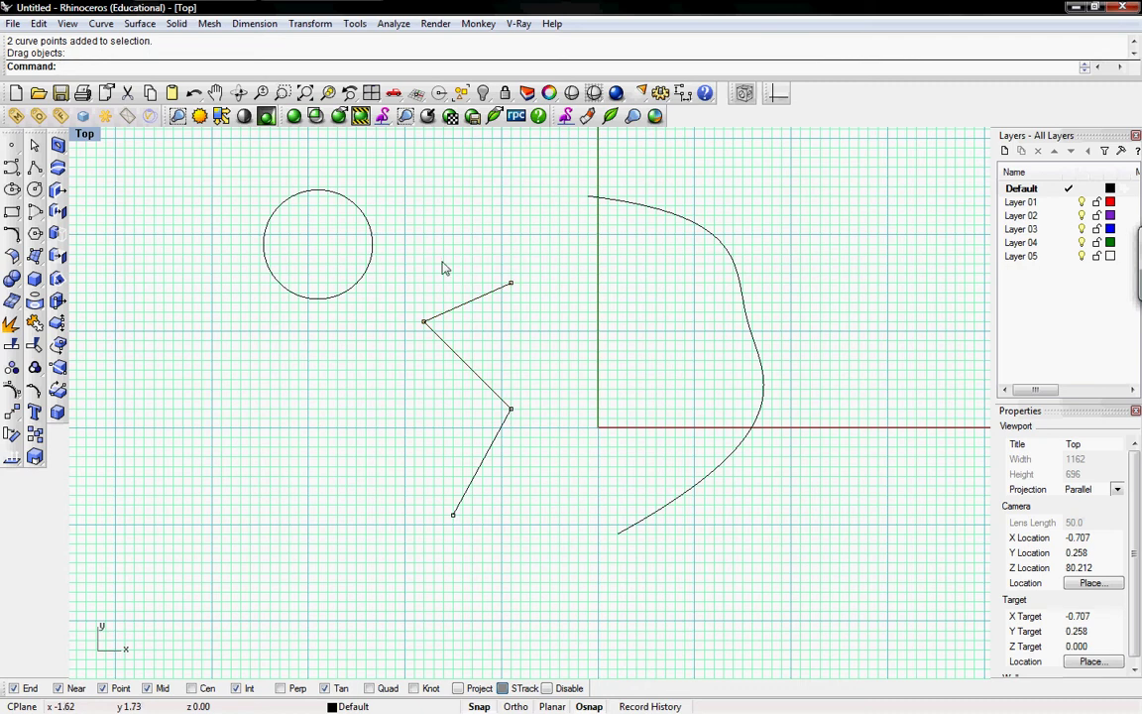
{"action": "key", "text": "F11"}
{"action": "left_click", "coordinate": [472, 309]}
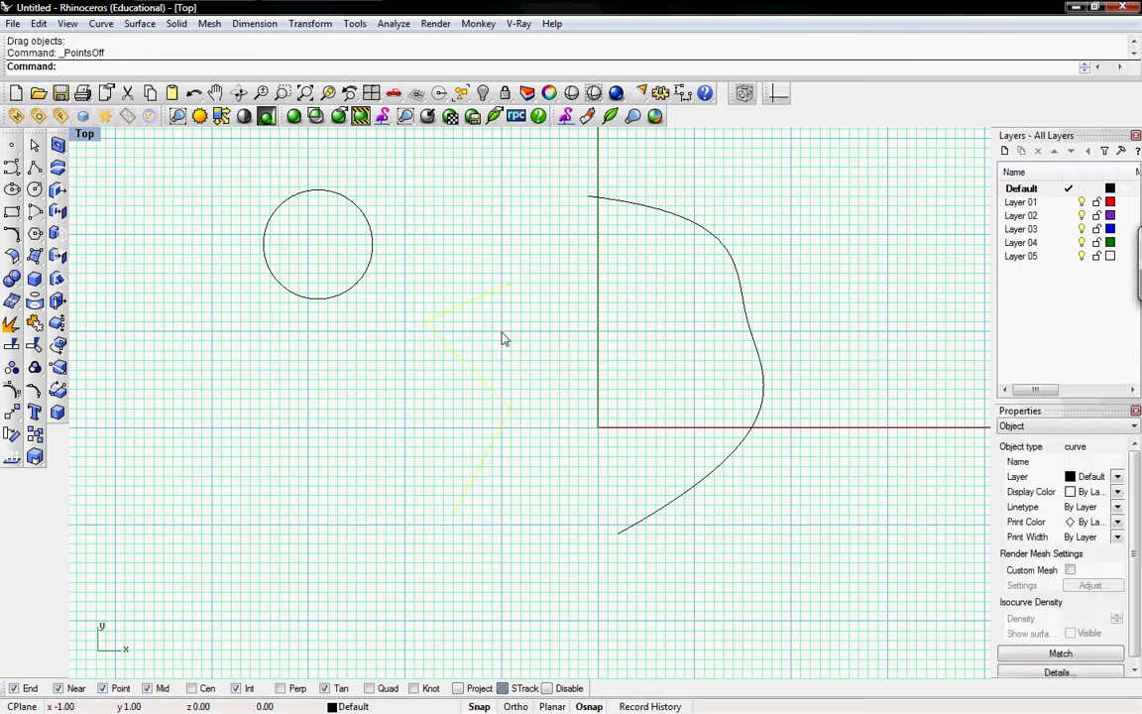
Drag the freeform curve left, closer to the zigzag across the vertical axis
{"action": "left_click", "coordinate": [502, 336]}
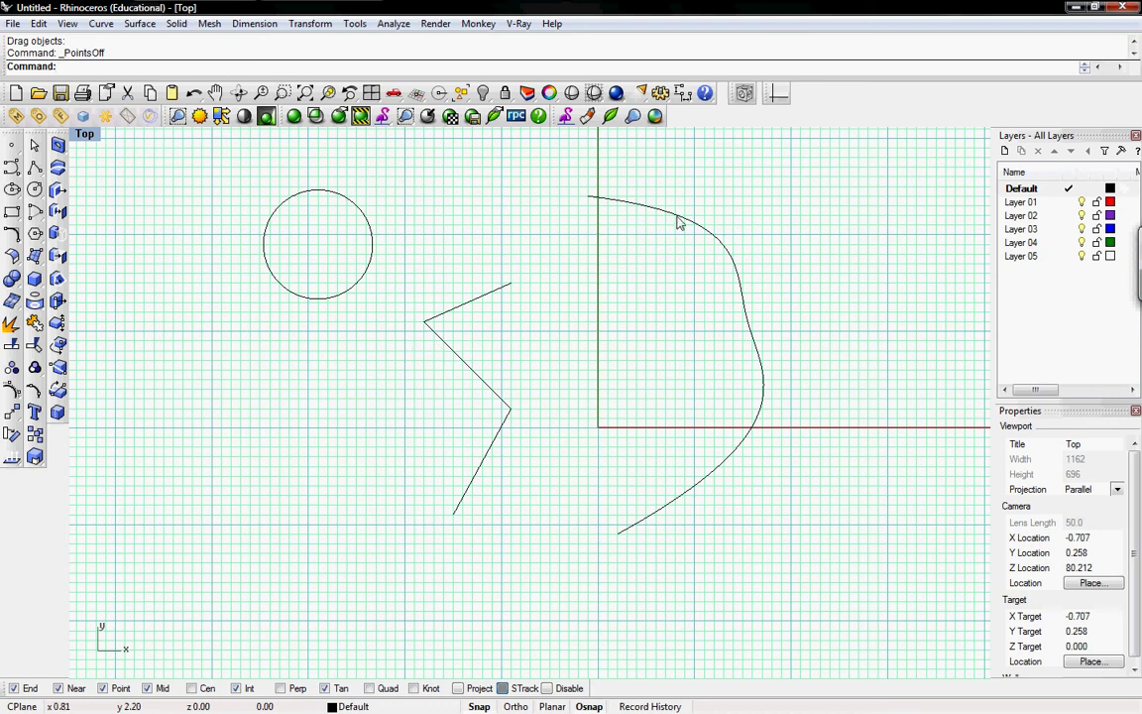
{"action": "left_click_drag", "start_coordinate": [675, 223], "coordinate": [639, 223]}
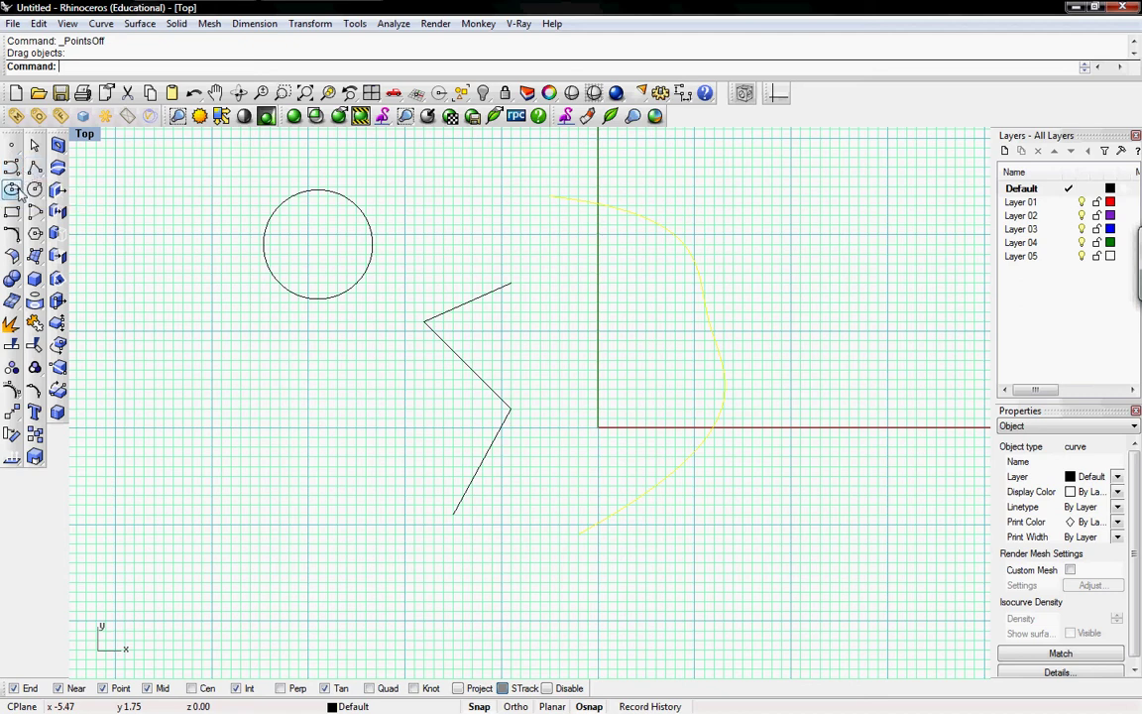
Draw a four-point open polyline below the circle with both ends inside it
{"action": "left_click", "coordinate": [35, 168]}
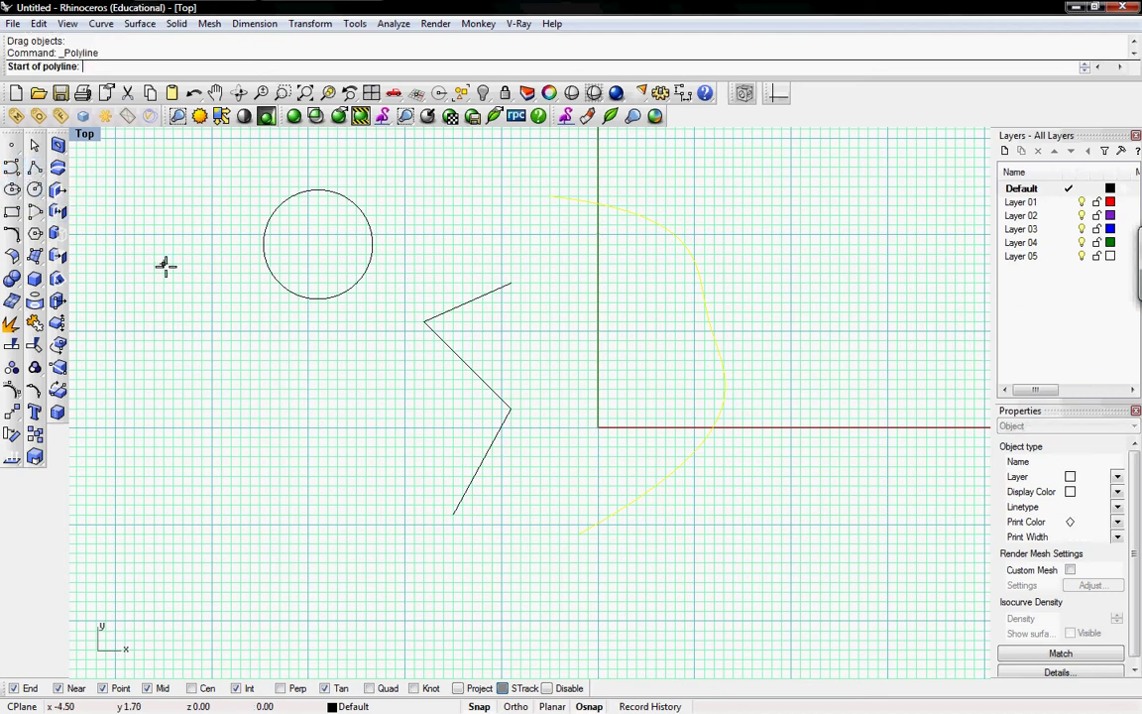
{"action": "left_click", "coordinate": [283, 262]}
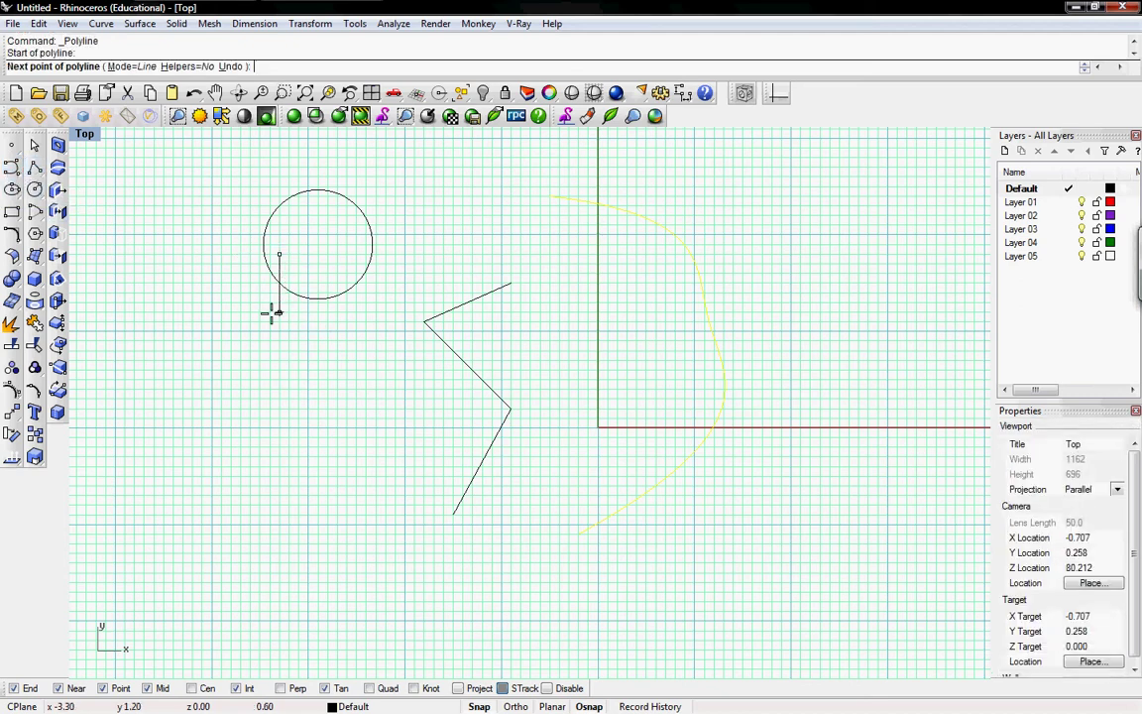
{"action": "left_click", "coordinate": [231, 341]}
{"action": "left_click", "coordinate": [280, 370]}
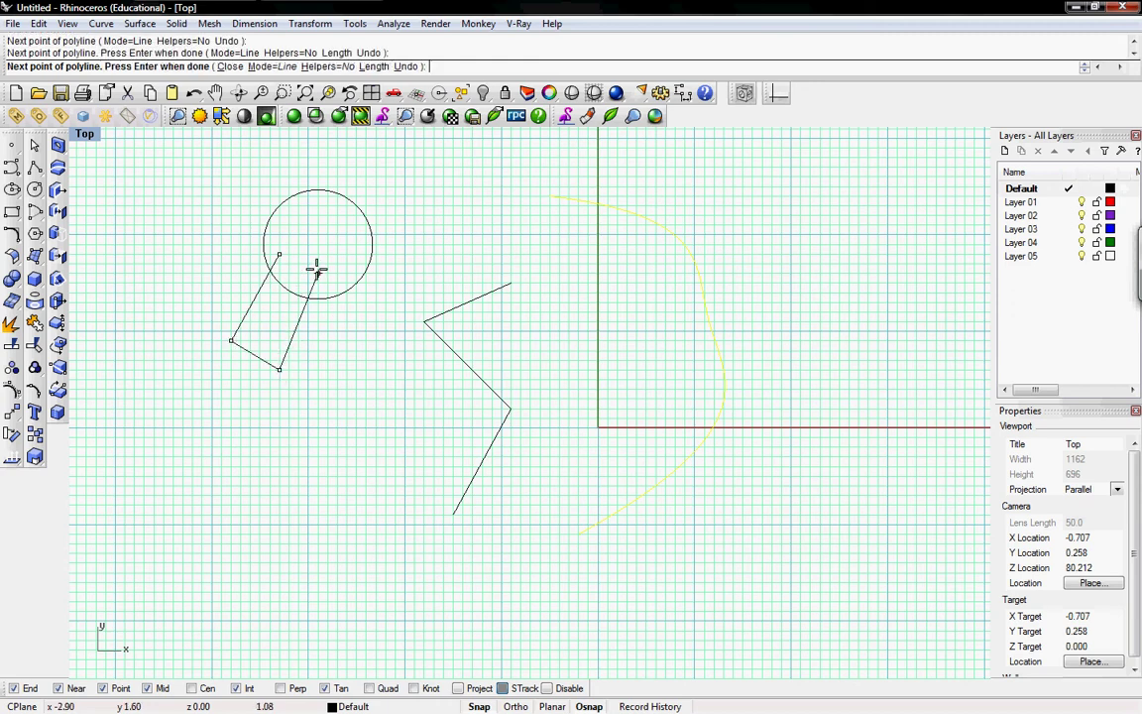
{"action": "left_click", "coordinate": [317, 266]}
{"action": "key", "text": "Return"}
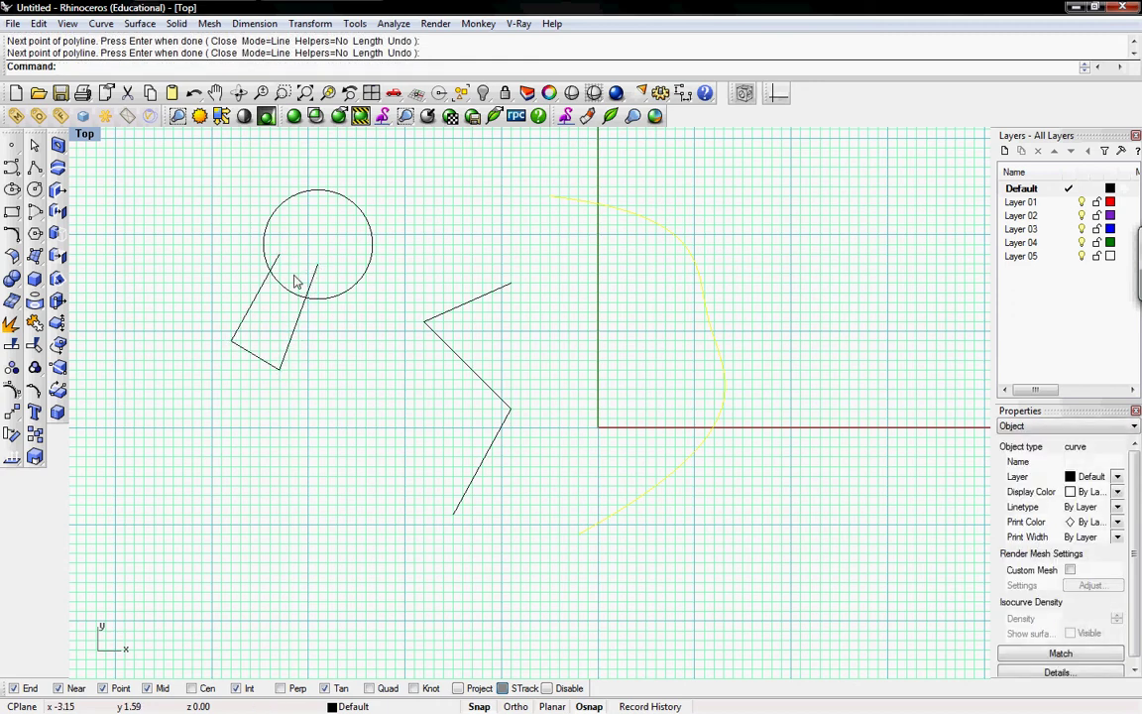
{"action": "right_click_drag", "start_coordinate": [293, 282], "coordinate": [319, 303]}
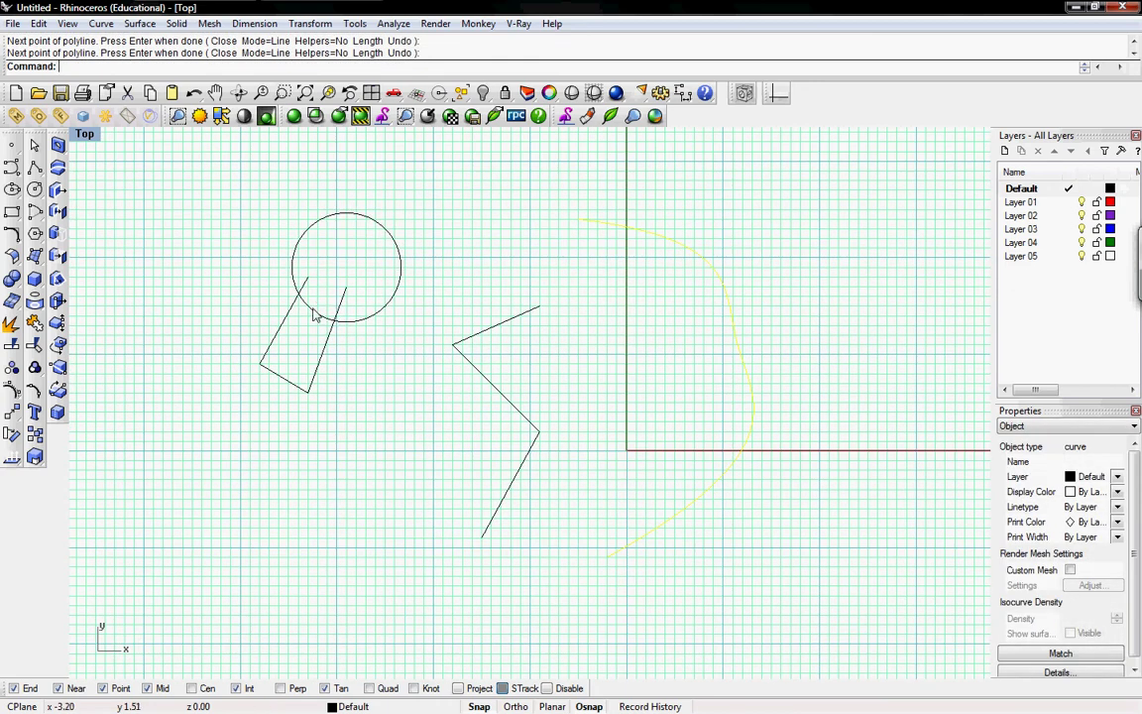
{"action": "left_click", "coordinate": [318, 314]}
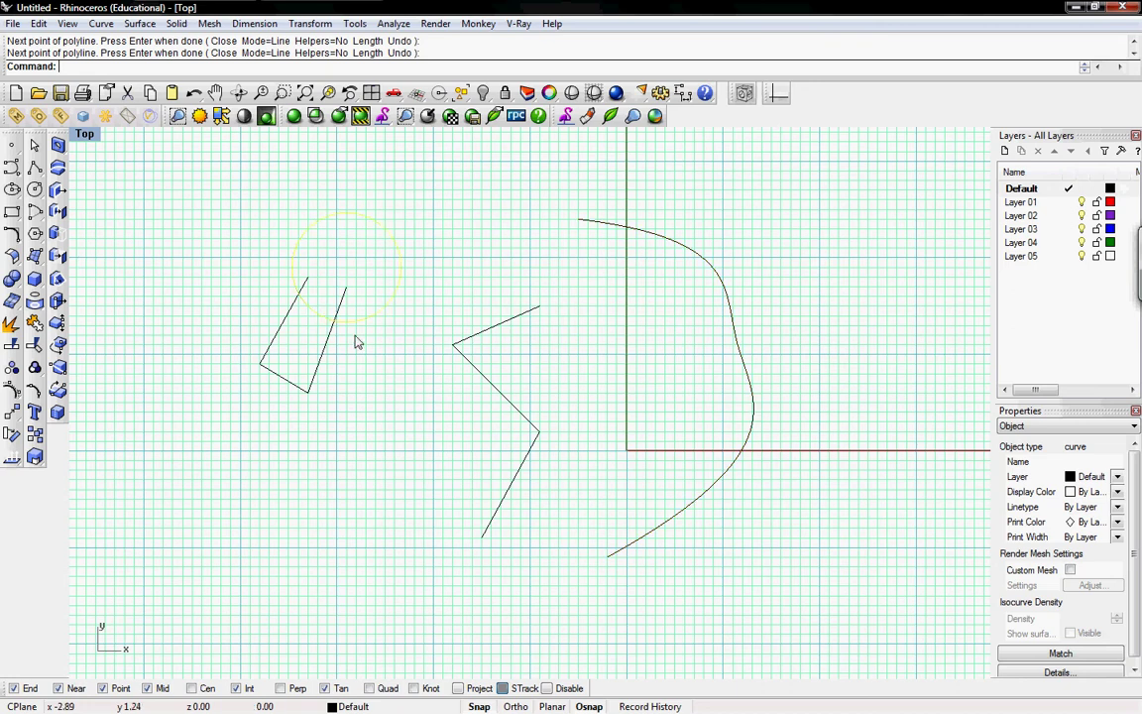
{"action": "left_click", "coordinate": [357, 339]}
{"action": "left_click", "coordinate": [332, 332]}
{"action": "left_click", "coordinate": [354, 323]}
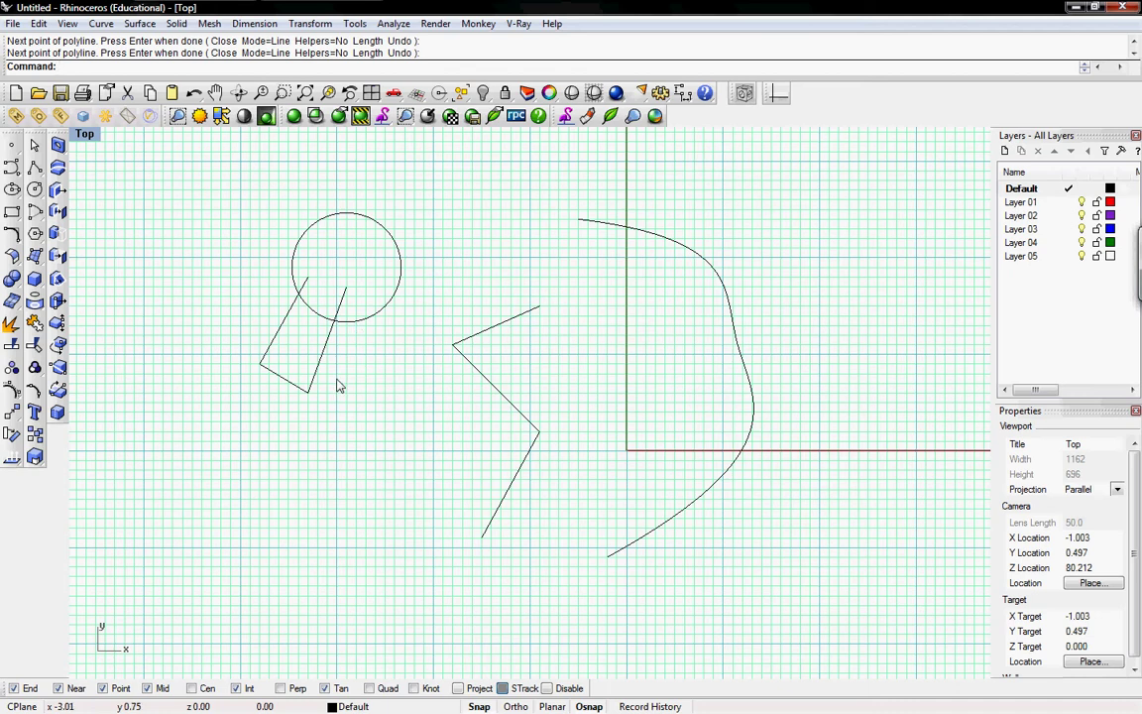
Trim off both polyline tips inside the circle, using the circle as cutter
{"action": "type", "text": "Trim"}
{"action": "key", "text": "Return"}
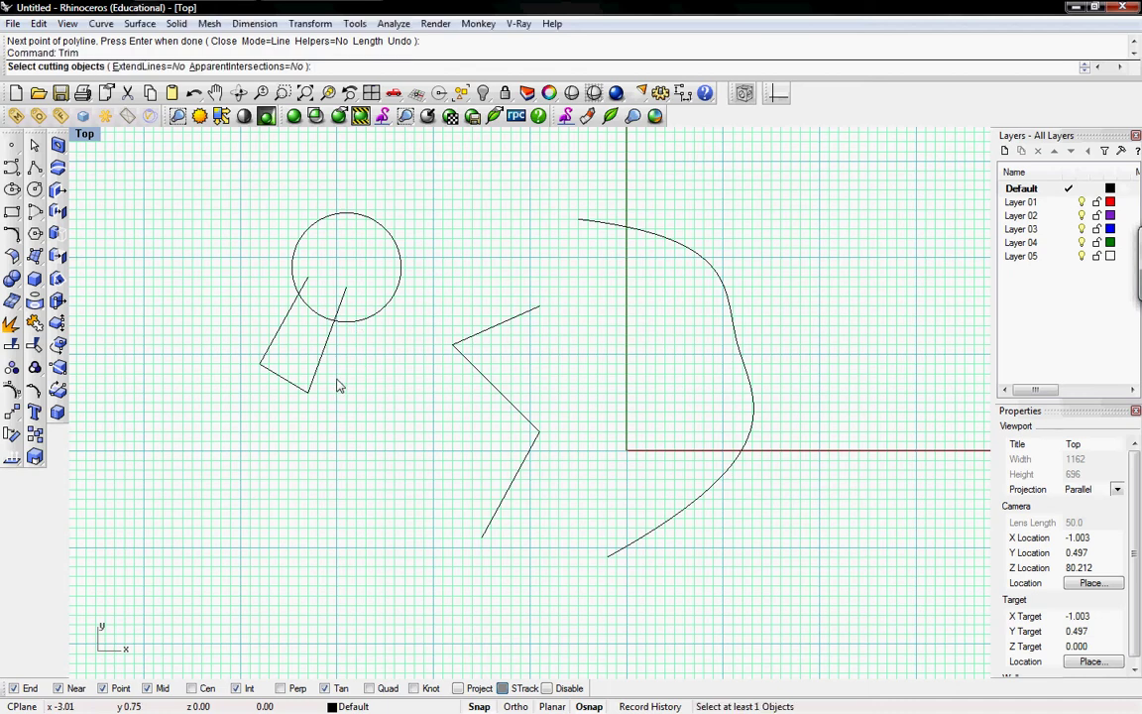
{"action": "left_click", "coordinate": [317, 318]}
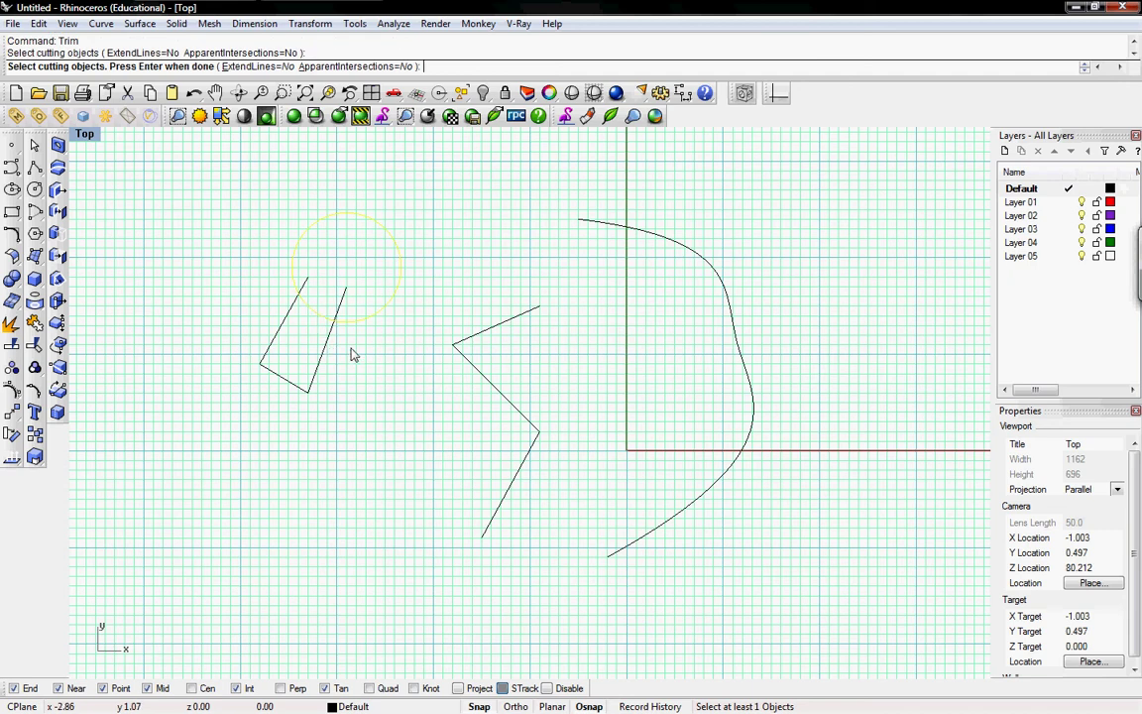
{"action": "key", "text": "Return"}
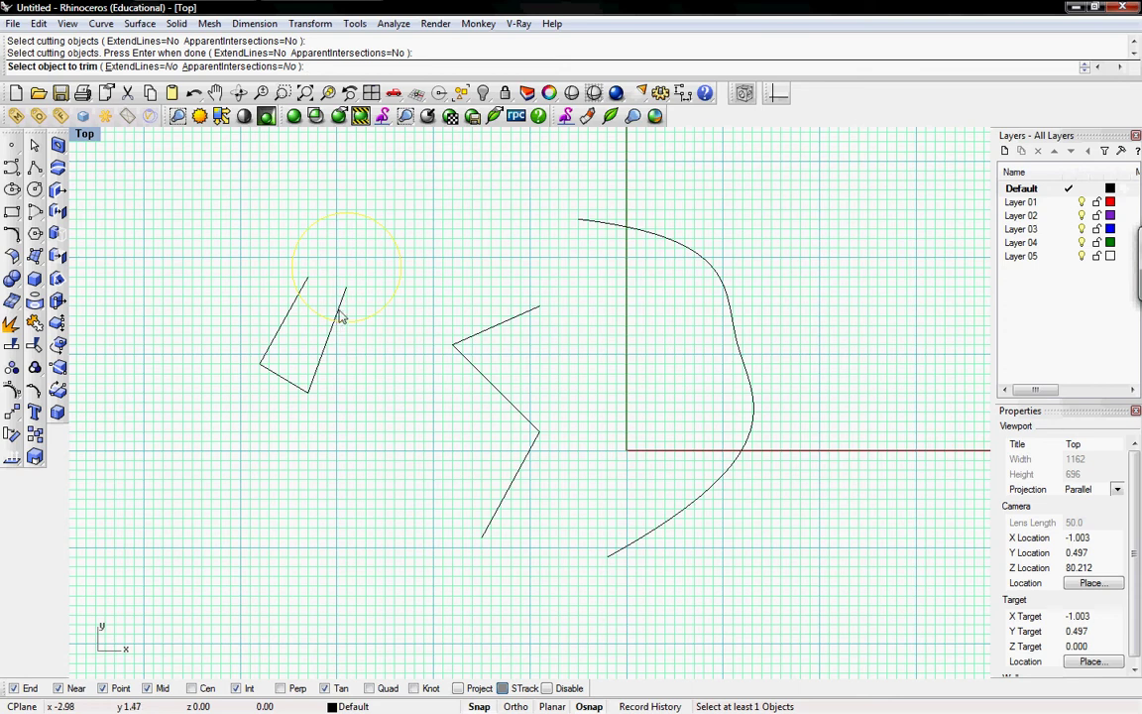
{"action": "left_click", "coordinate": [339, 315]}
{"action": "left_click", "coordinate": [305, 285]}
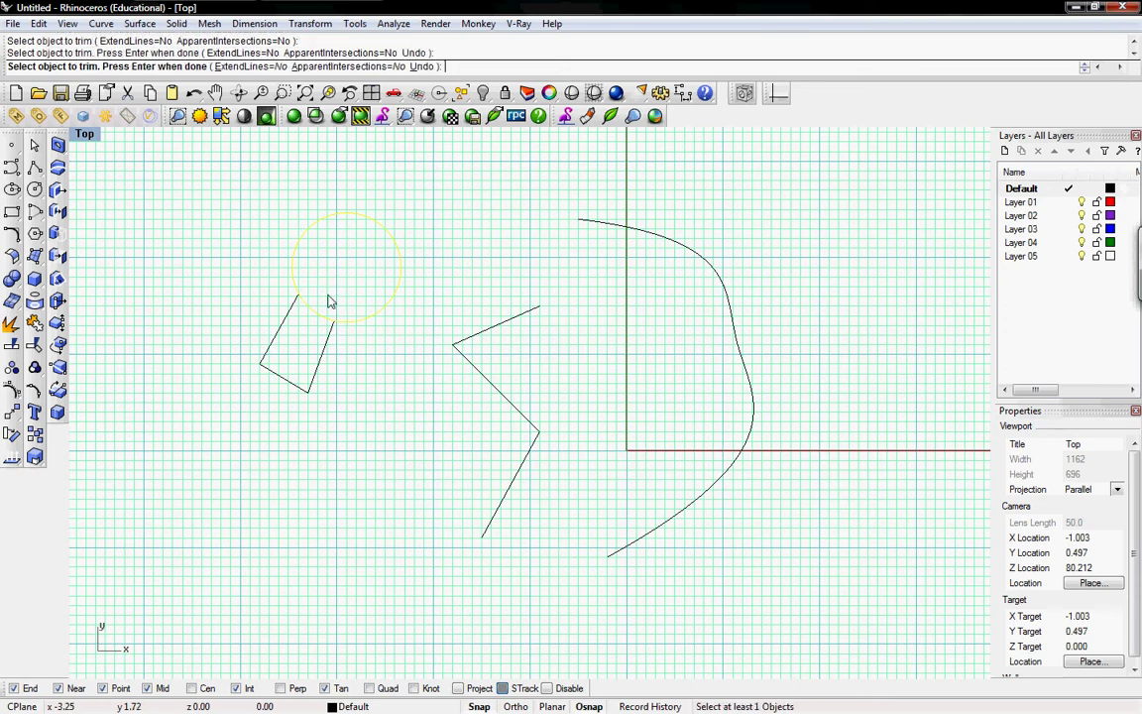
{"action": "key", "text": "Return"}
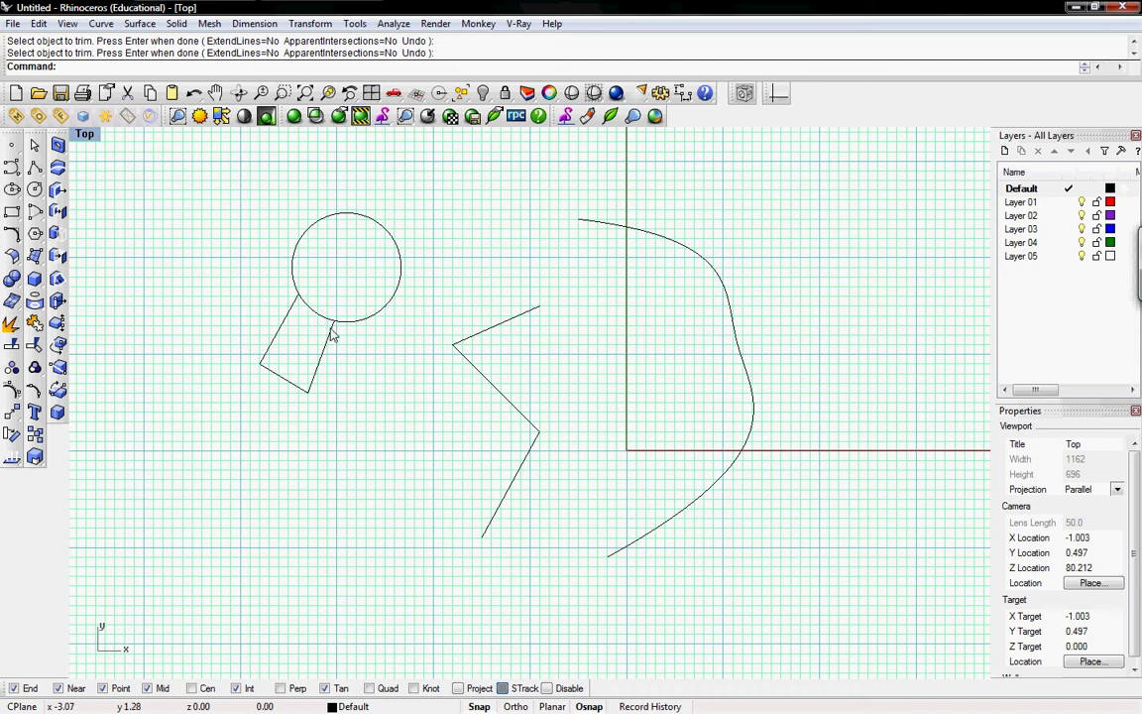
Trim away the circle's lower arc between the polyline ends, using the polyline as cutter
{"action": "key", "text": "Return"}
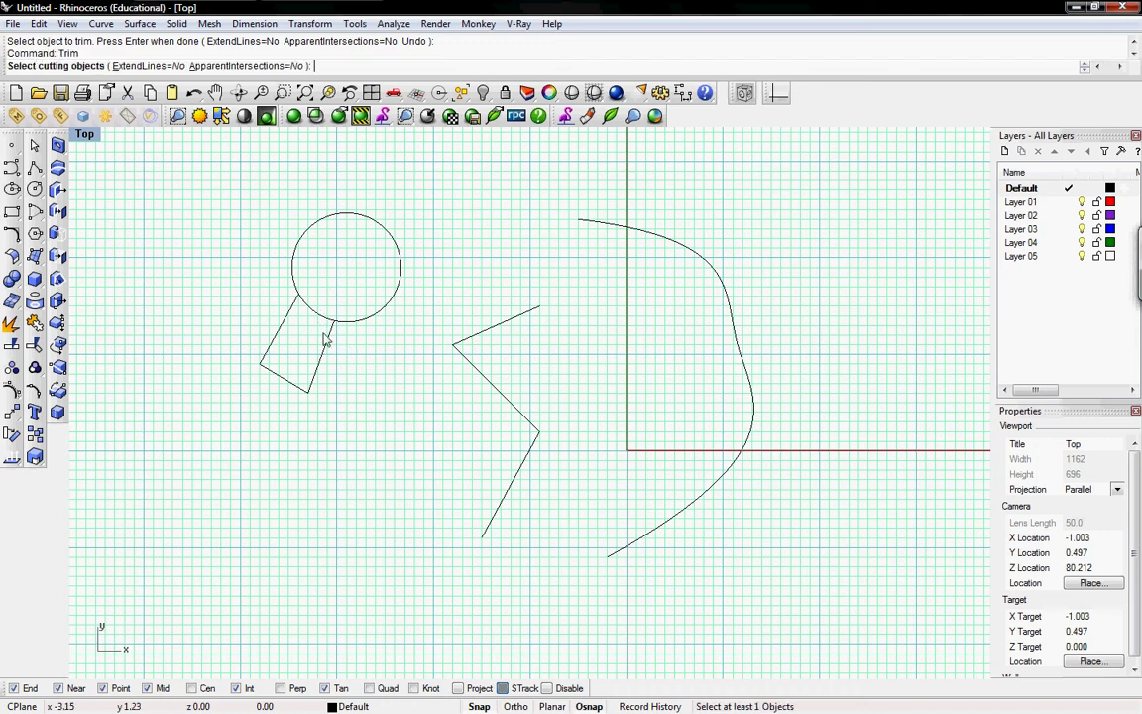
{"action": "left_click", "coordinate": [330, 337]}
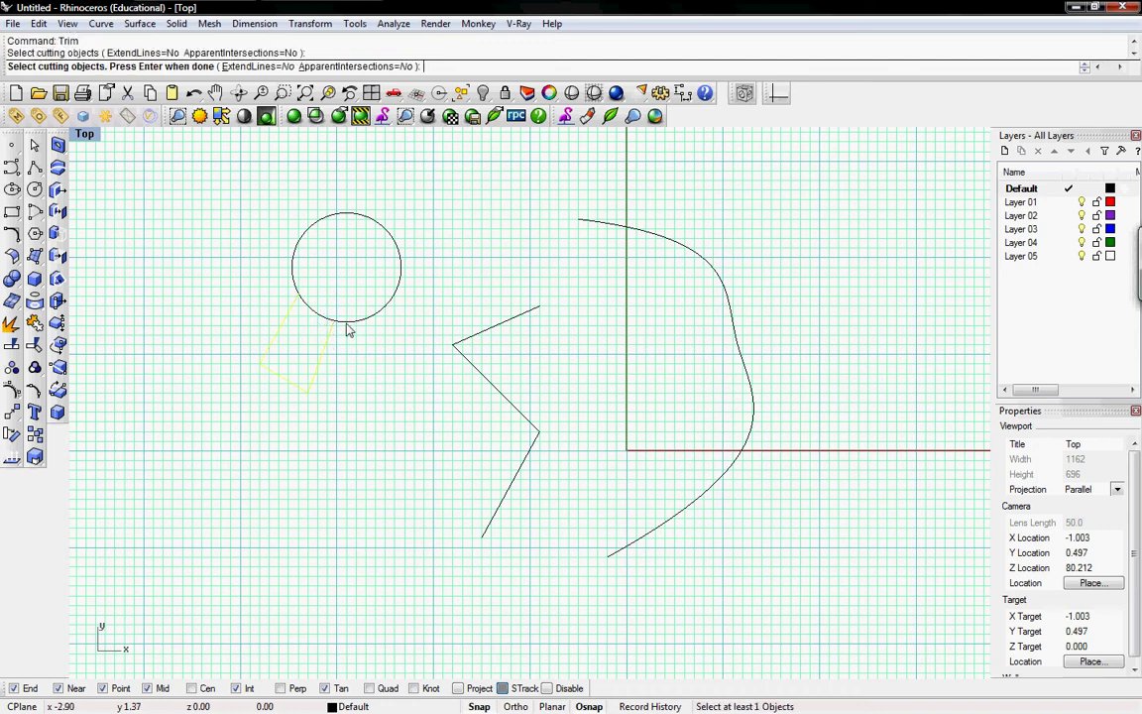
{"action": "key", "text": "Return"}
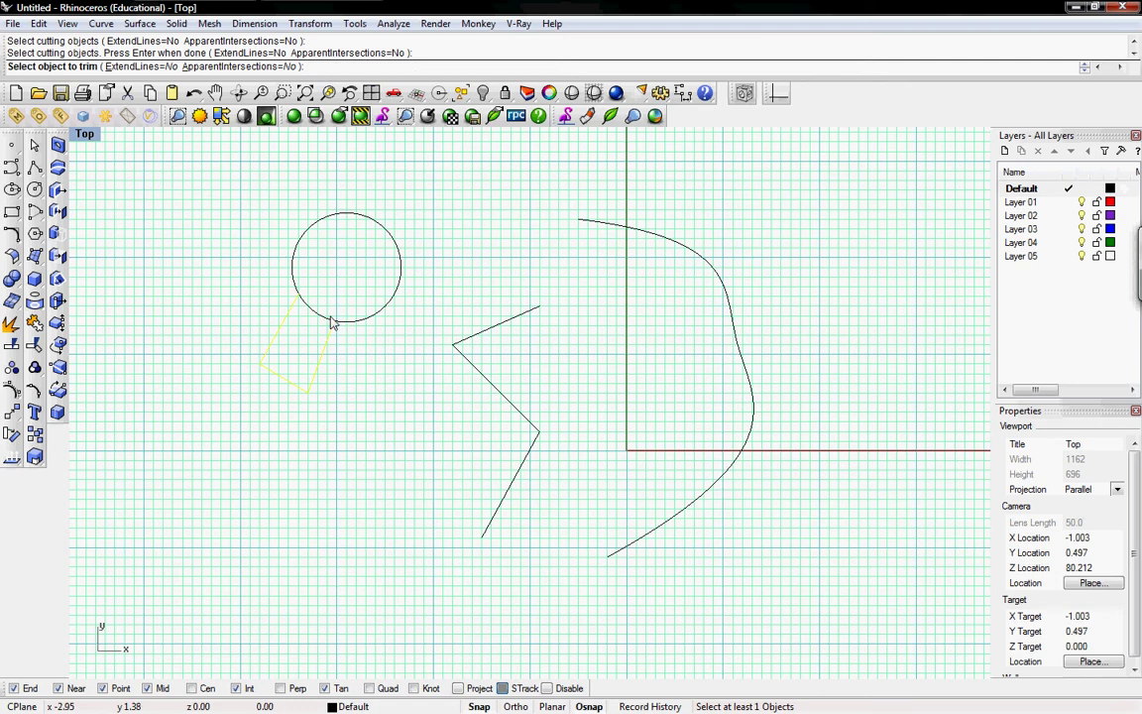
{"action": "left_click", "coordinate": [323, 319]}
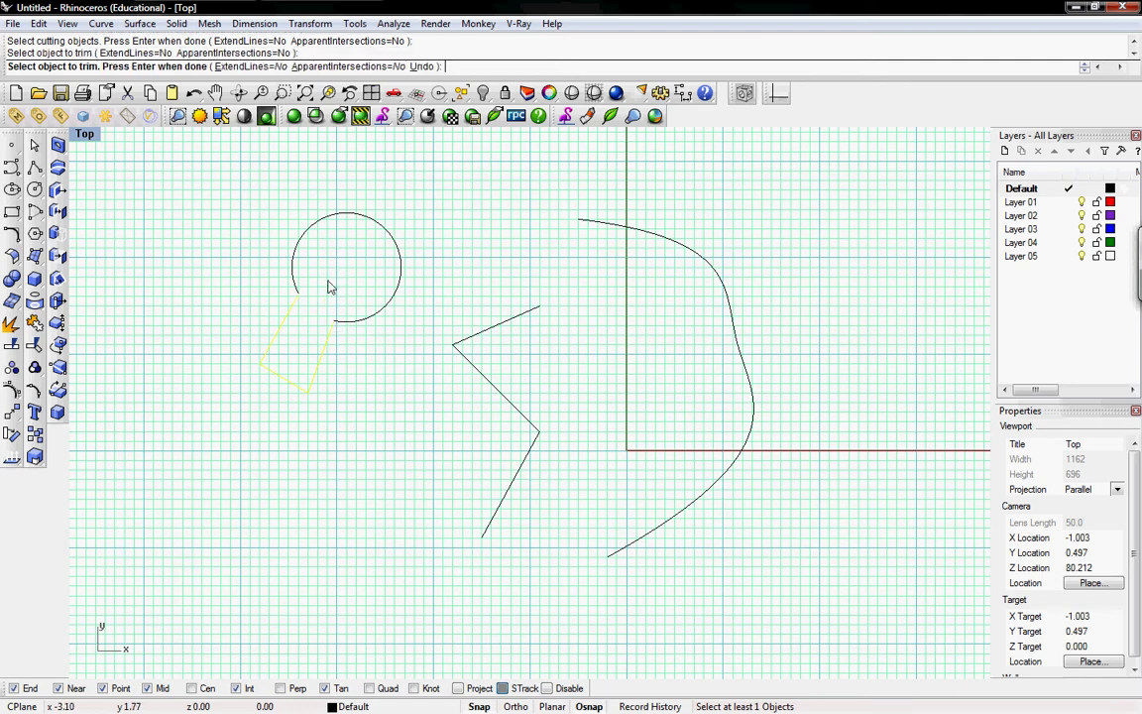
{"action": "key", "text": "Return"}
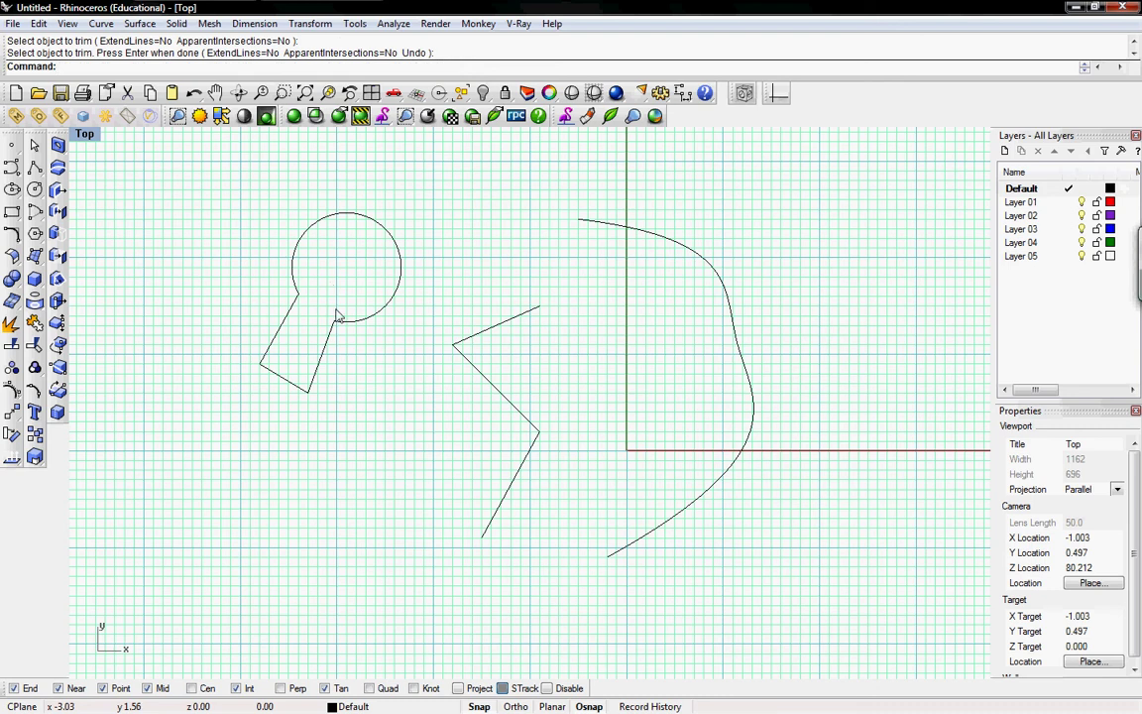
{"action": "left_click_drag", "start_coordinate": [356, 353], "coordinate": [298, 314]}
{"action": "left_click", "coordinate": [344, 370]}
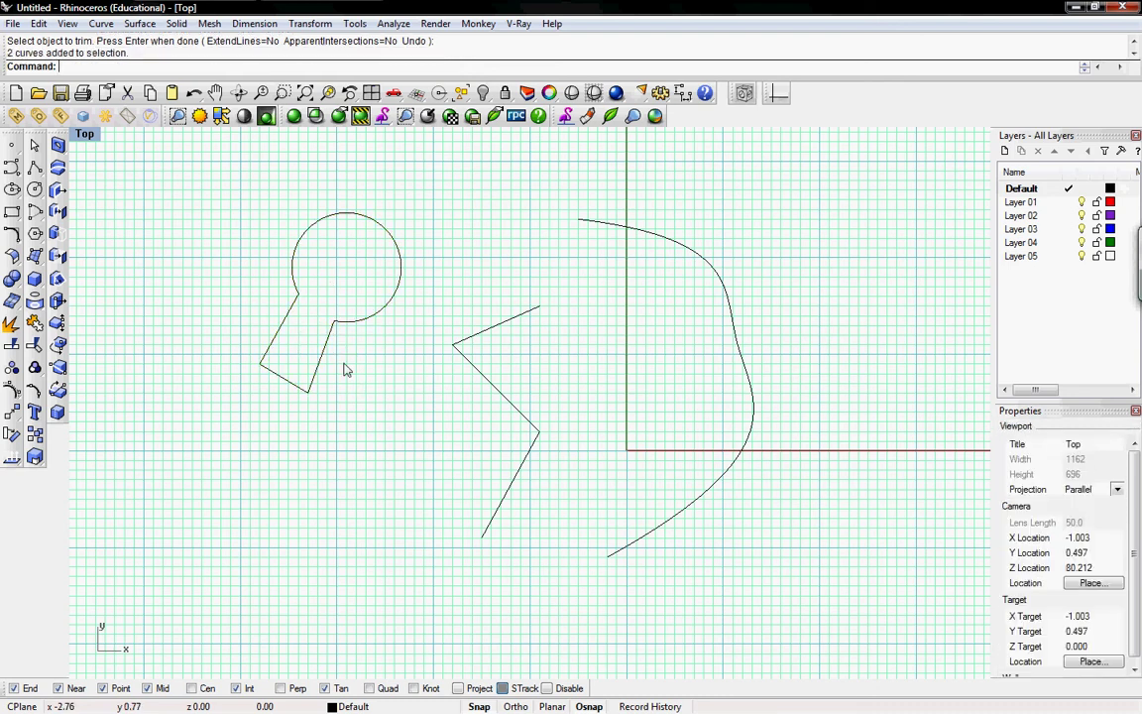
{"action": "left_click_drag", "start_coordinate": [344, 370], "coordinate": [326, 325]}
{"action": "left_click", "coordinate": [355, 377]}
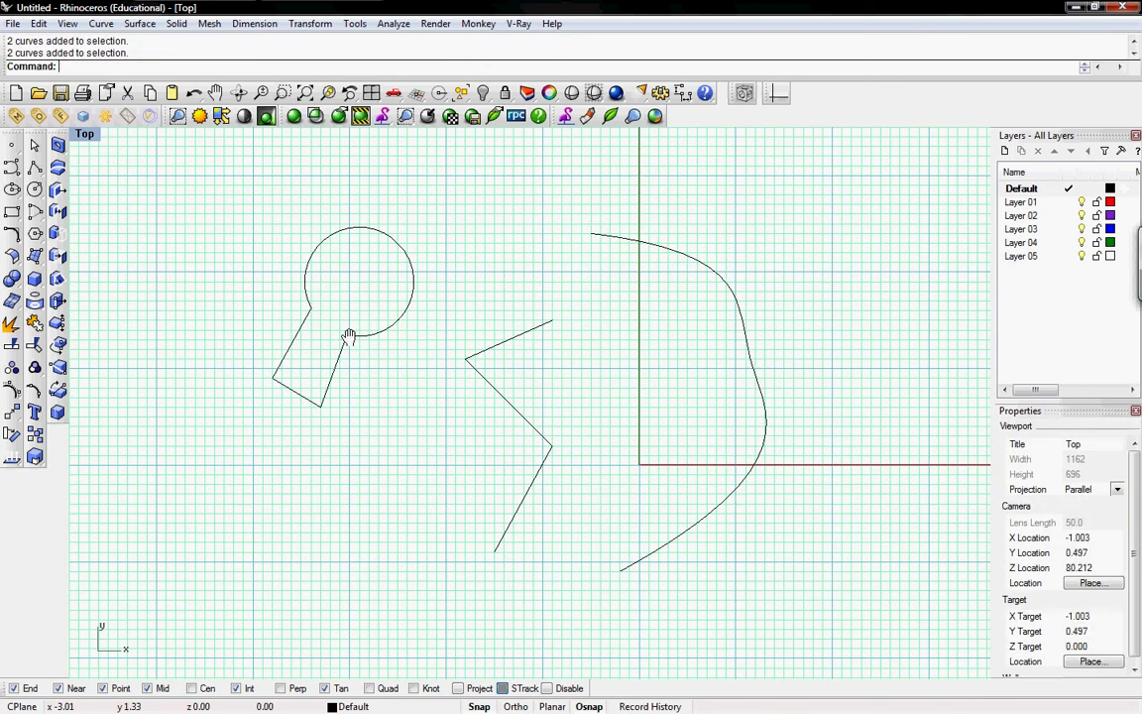
{"action": "right_click_drag", "start_coordinate": [336, 327], "coordinate": [347, 334]}
{"action": "left_click", "coordinate": [344, 350]}
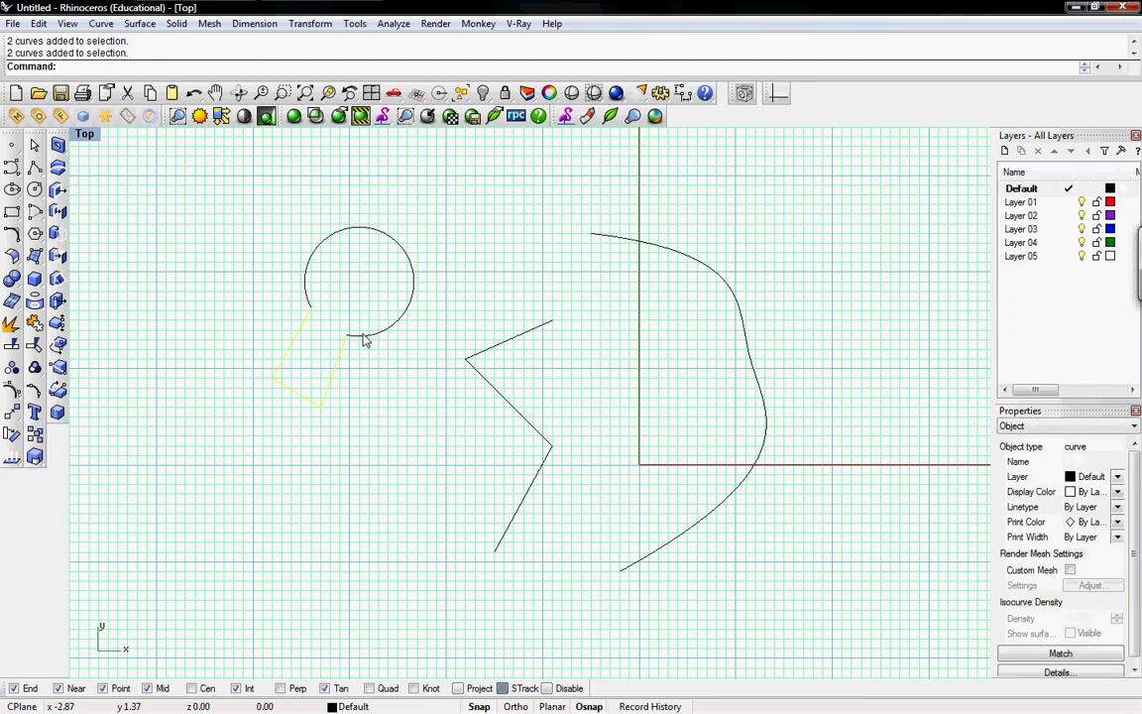
Join the trimmed circle and polyline into one closed keyhole curve
{"action": "left_click", "coordinate": [365, 337]}
{"action": "left_click", "coordinate": [340, 365]}
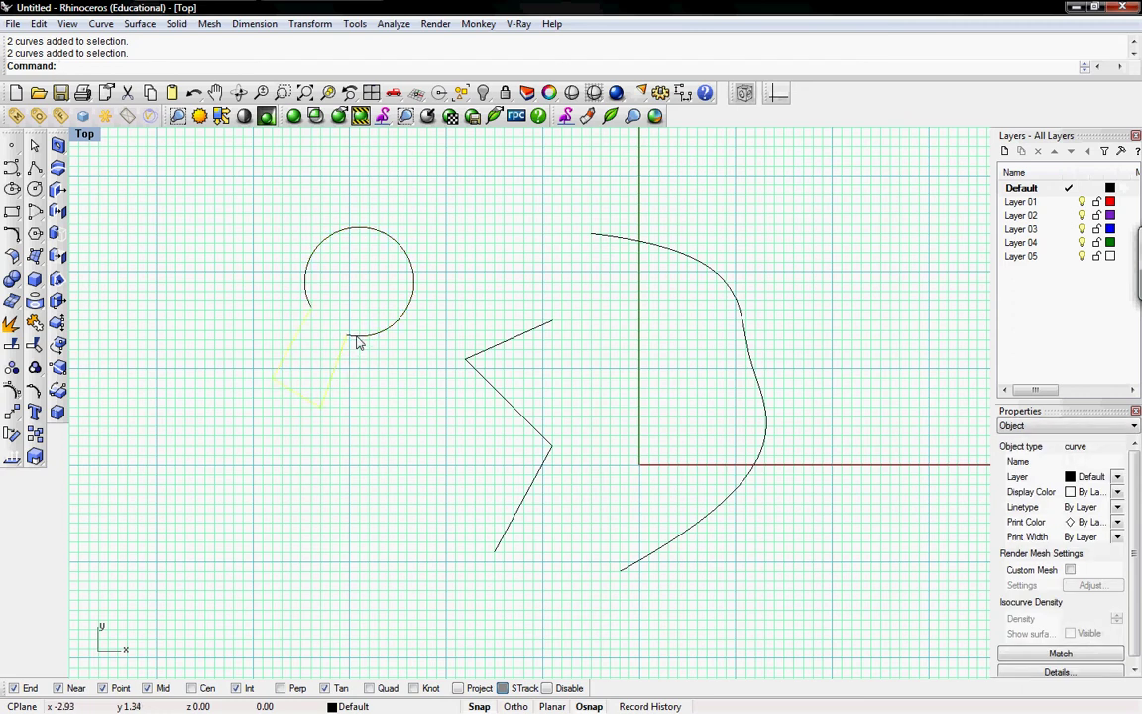
{"action": "left_click", "coordinate": [368, 337], "text": "shift"}
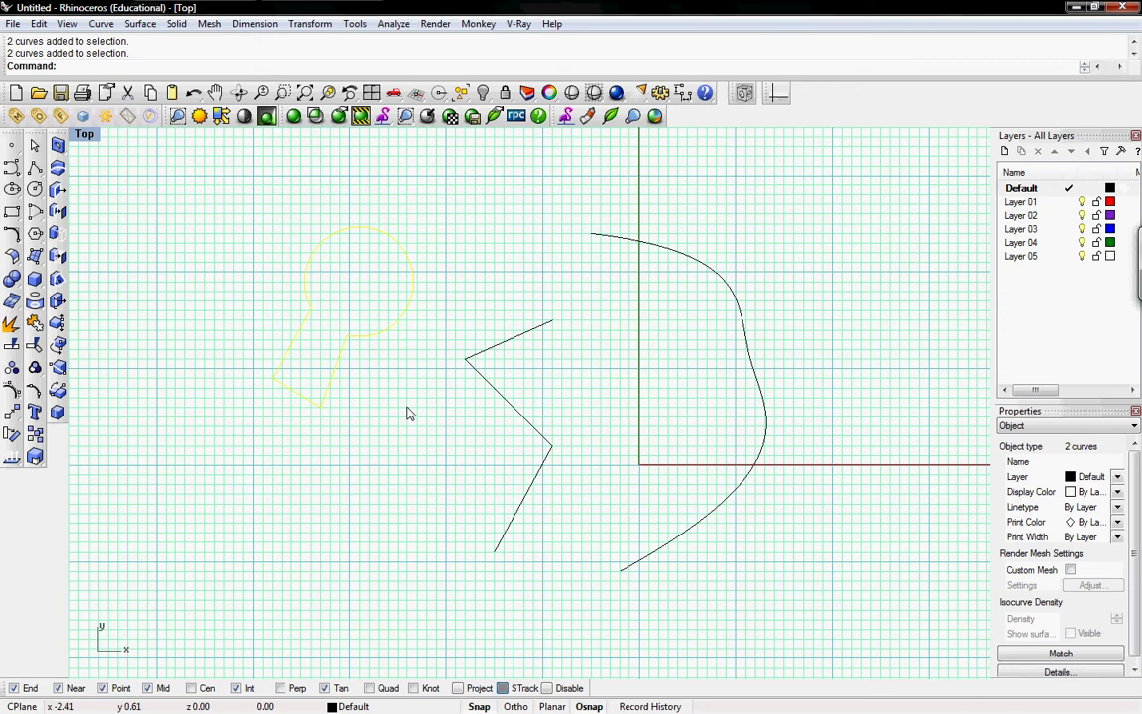
{"action": "key", "text": "Return"}
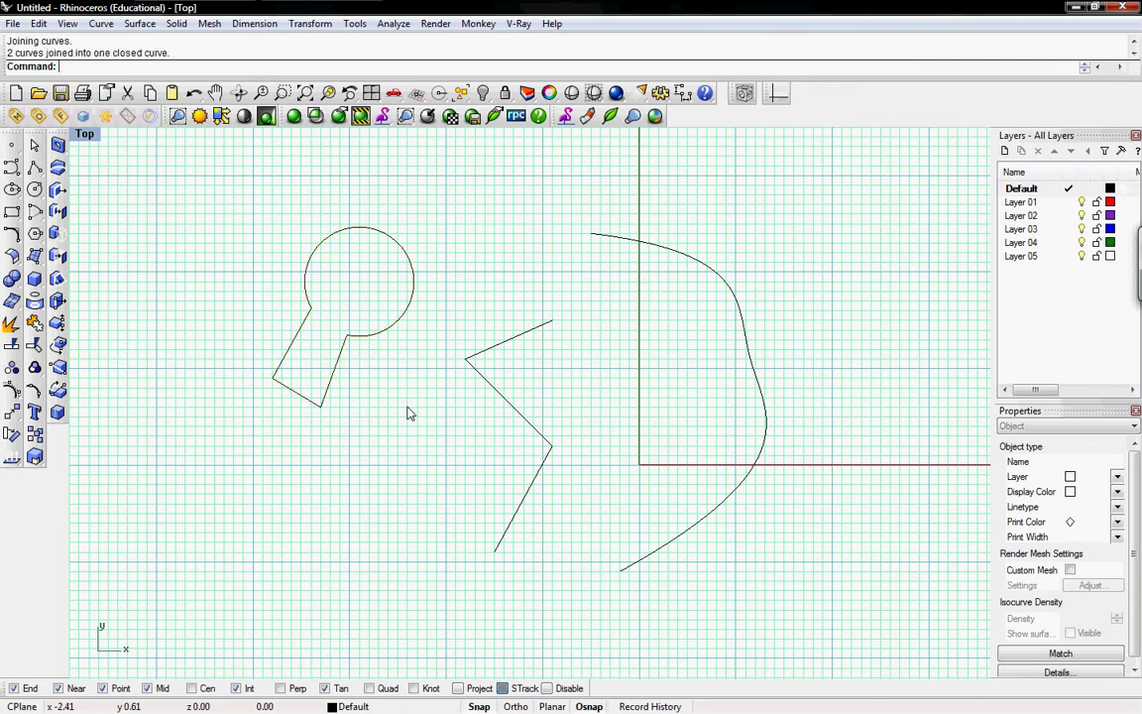
Move the keyhole curve down and to the right
{"action": "left_click", "coordinate": [408, 414]}
{"action": "left_click", "coordinate": [344, 316]}
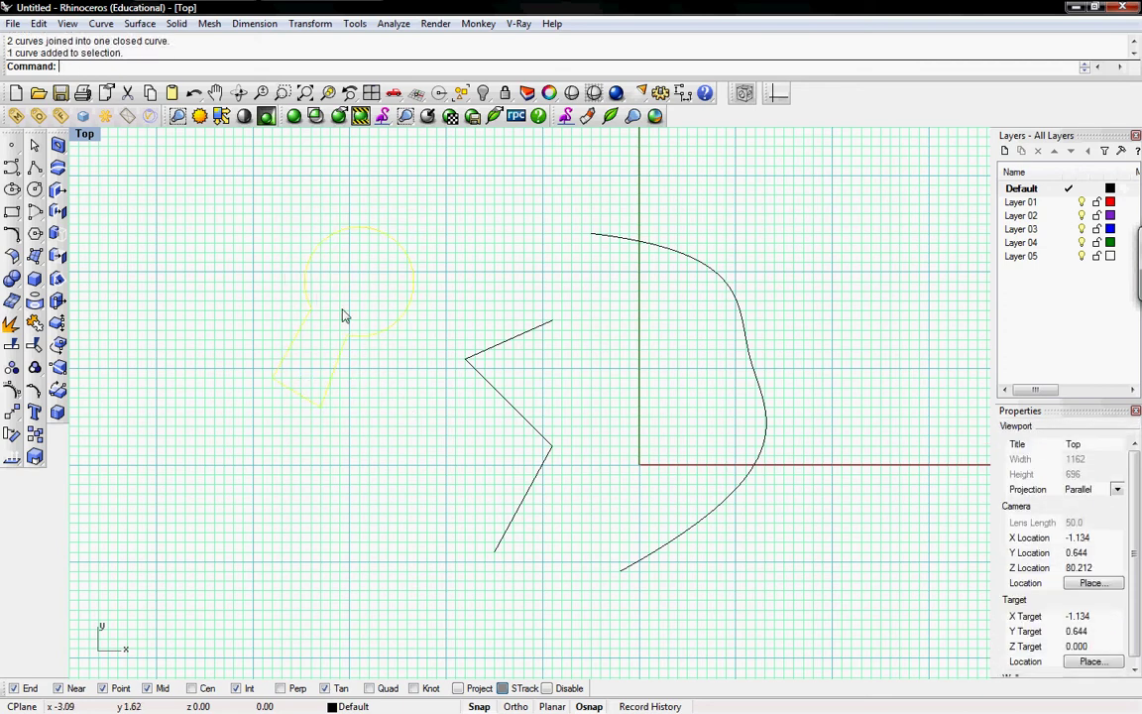
{"action": "left_click_drag", "start_coordinate": [352, 336], "coordinate": [377, 408]}
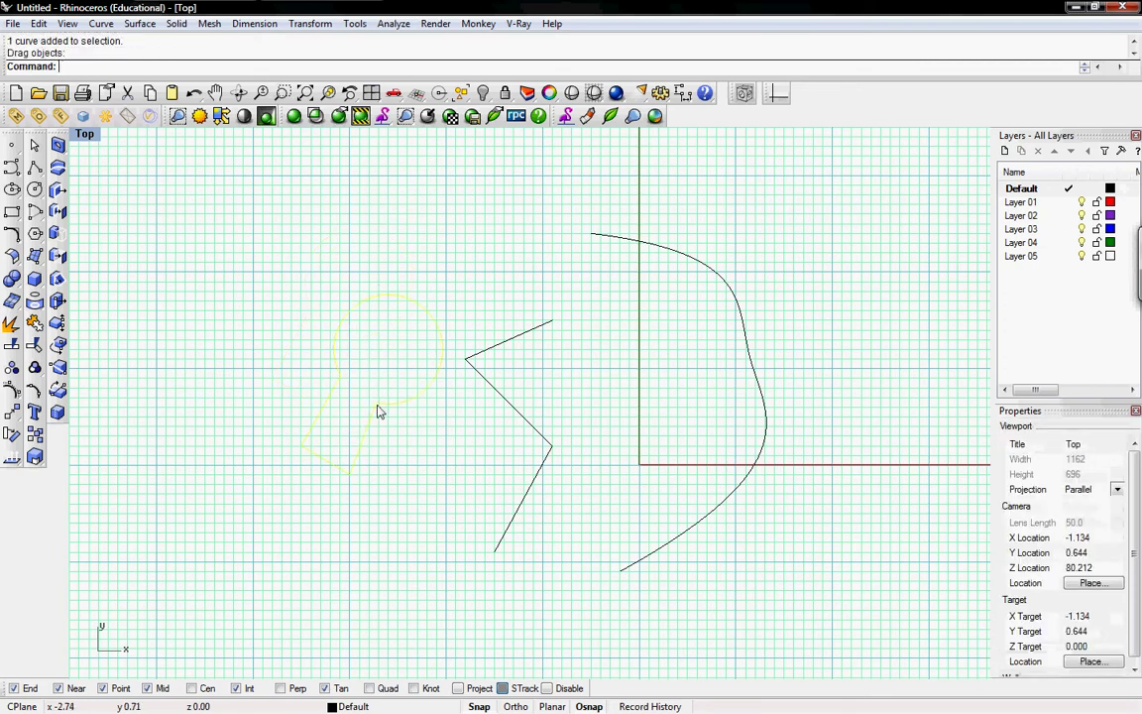
{"action": "left_click", "coordinate": [466, 472]}
{"action": "right_click_drag", "start_coordinate": [439, 428], "coordinate": [415, 434]}
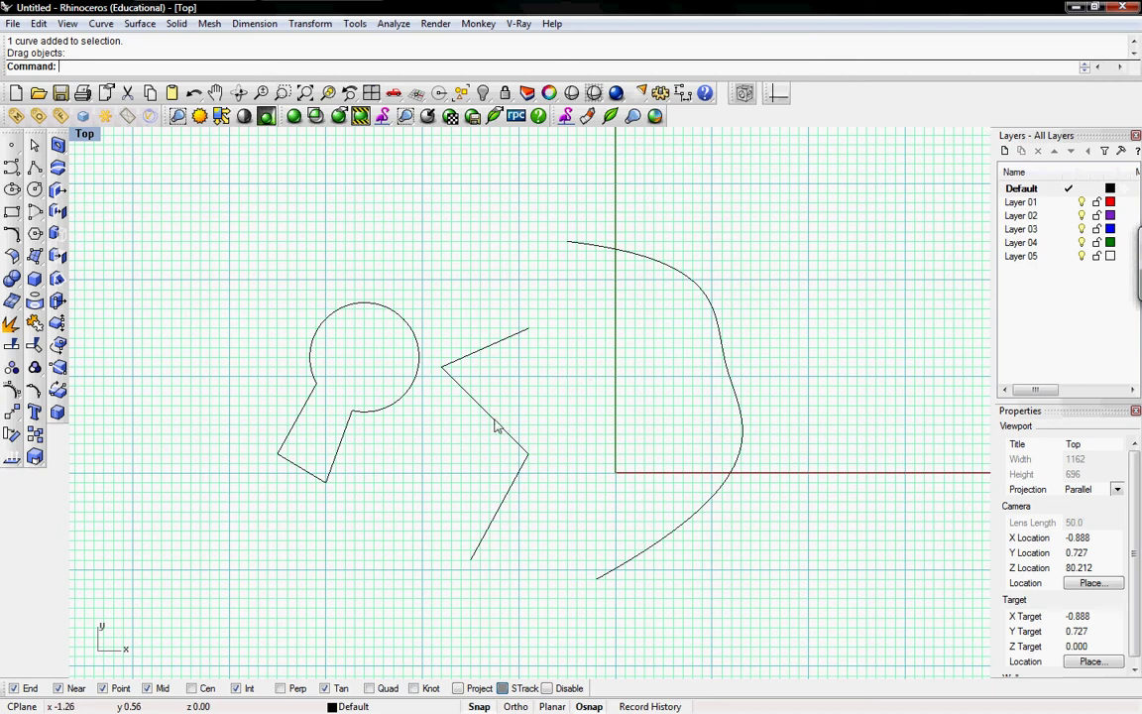
Offset the angled polyline by 0.5 to create a parallel chevron
{"action": "left_click", "coordinate": [495, 426]}
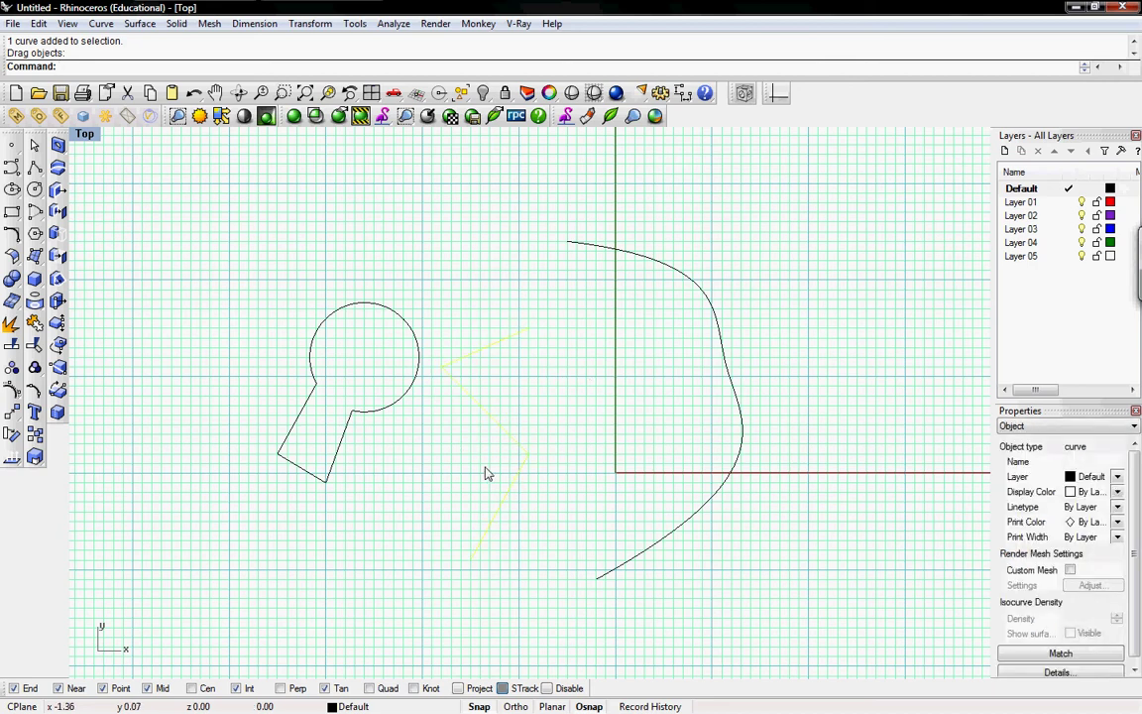
{"action": "type", "text": "Offe"}
{"action": "type", "text": "et"}
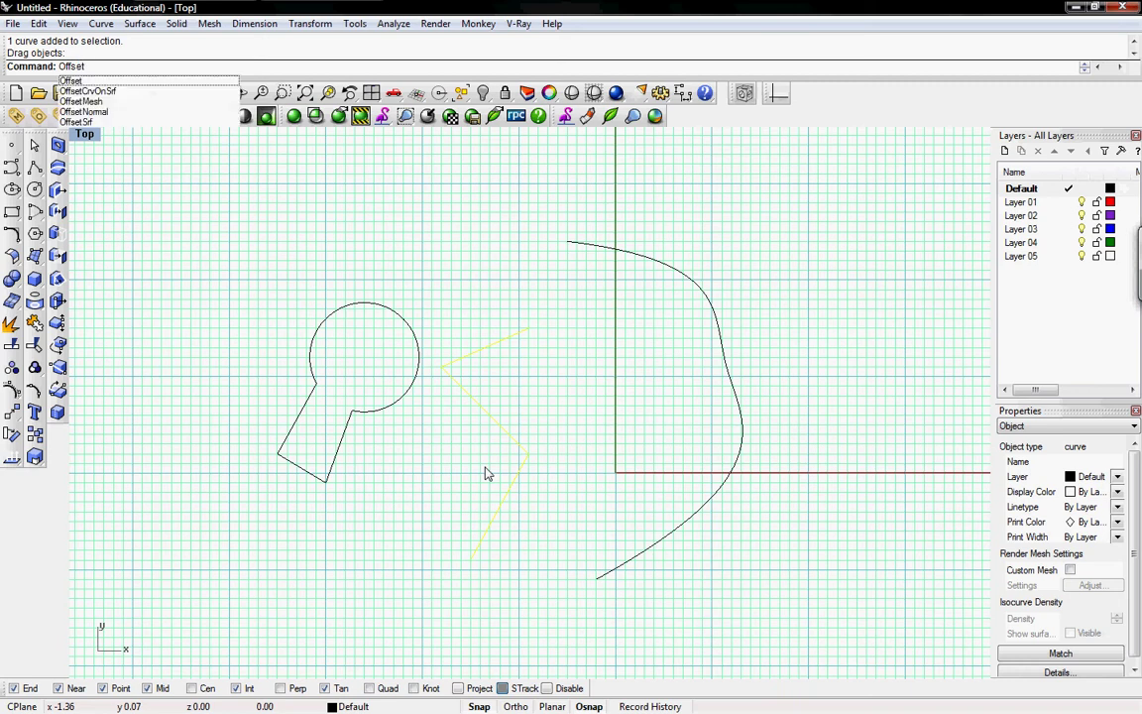
{"action": "key", "text": "Return"}
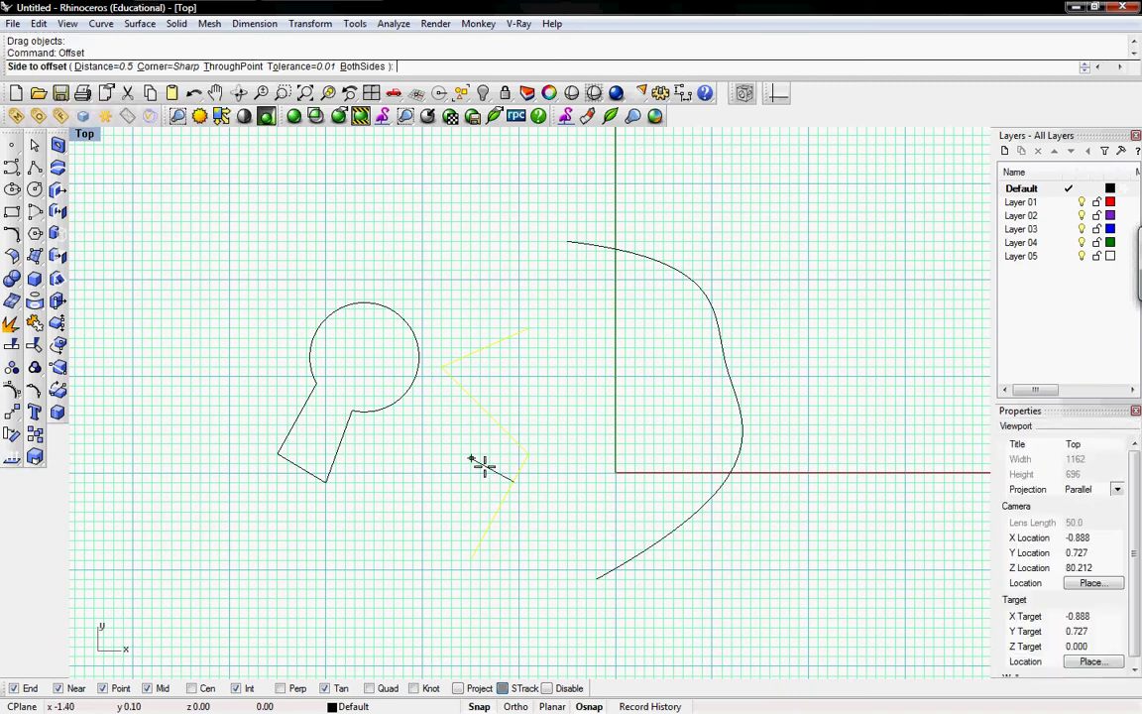
{"action": "left_click", "coordinate": [105, 66]}
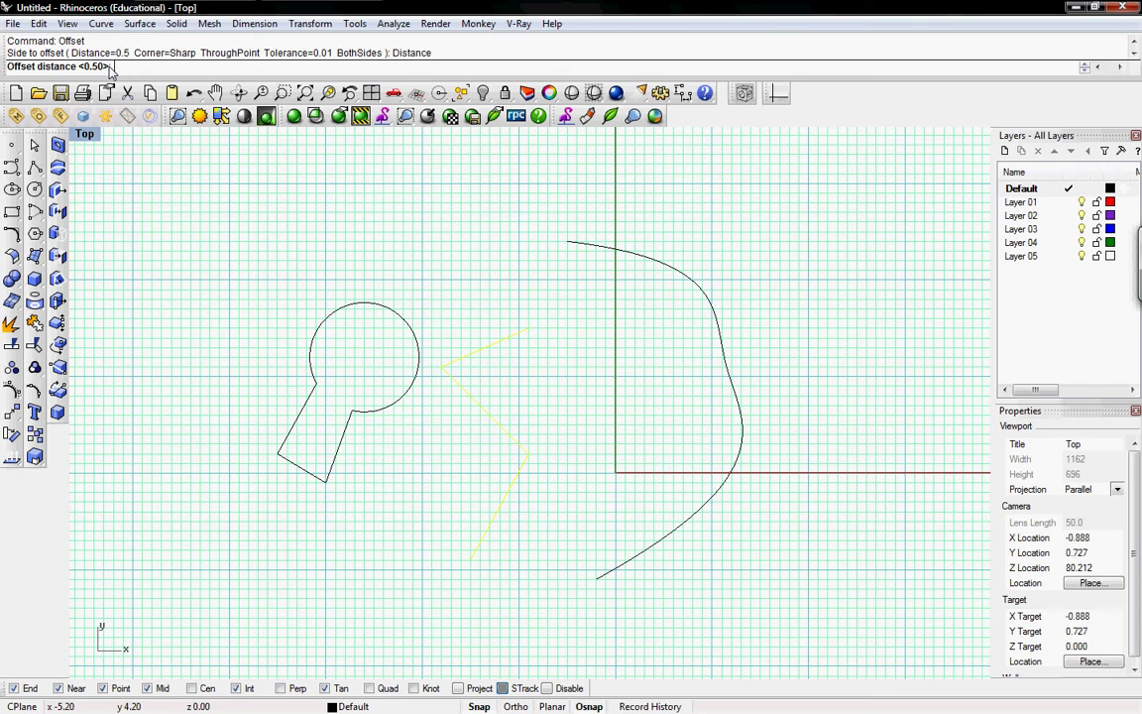
{"action": "left_click", "coordinate": [485, 461]}
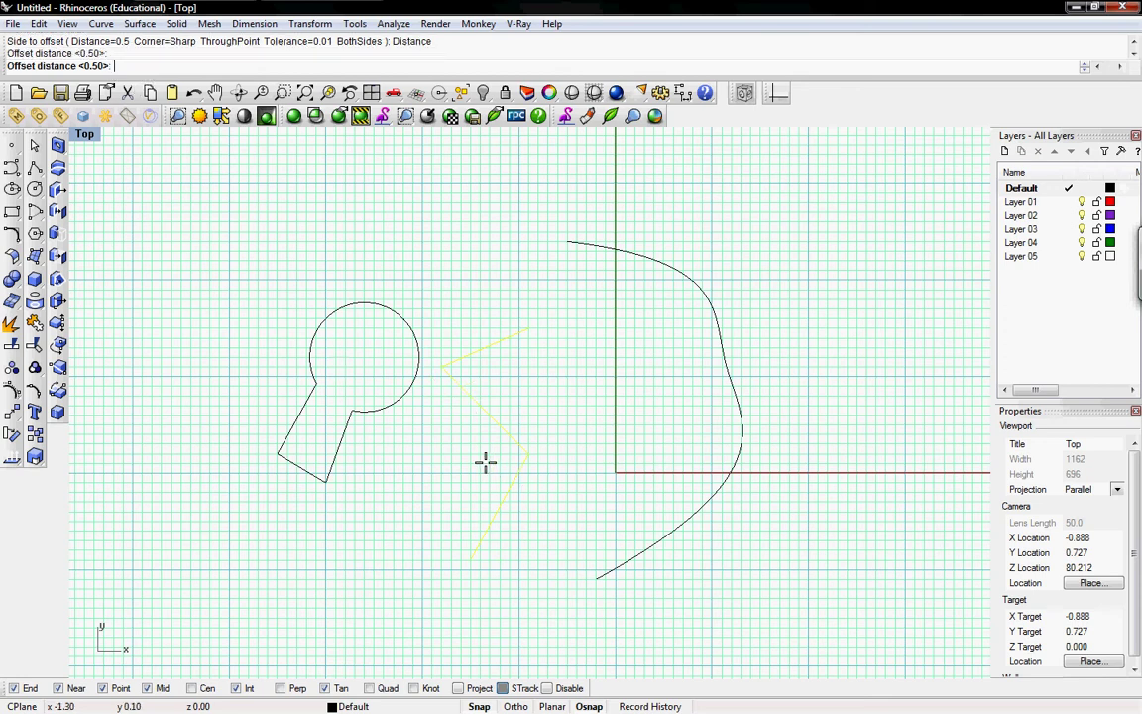
{"action": "key", "text": "Return"}
{"action": "left_click", "coordinate": [474, 451]}
{"action": "right_click_drag", "start_coordinate": [469, 454], "coordinate": [510, 433]}
Window-select the two parallel chevrons together
{"action": "key", "text": "Escape"}
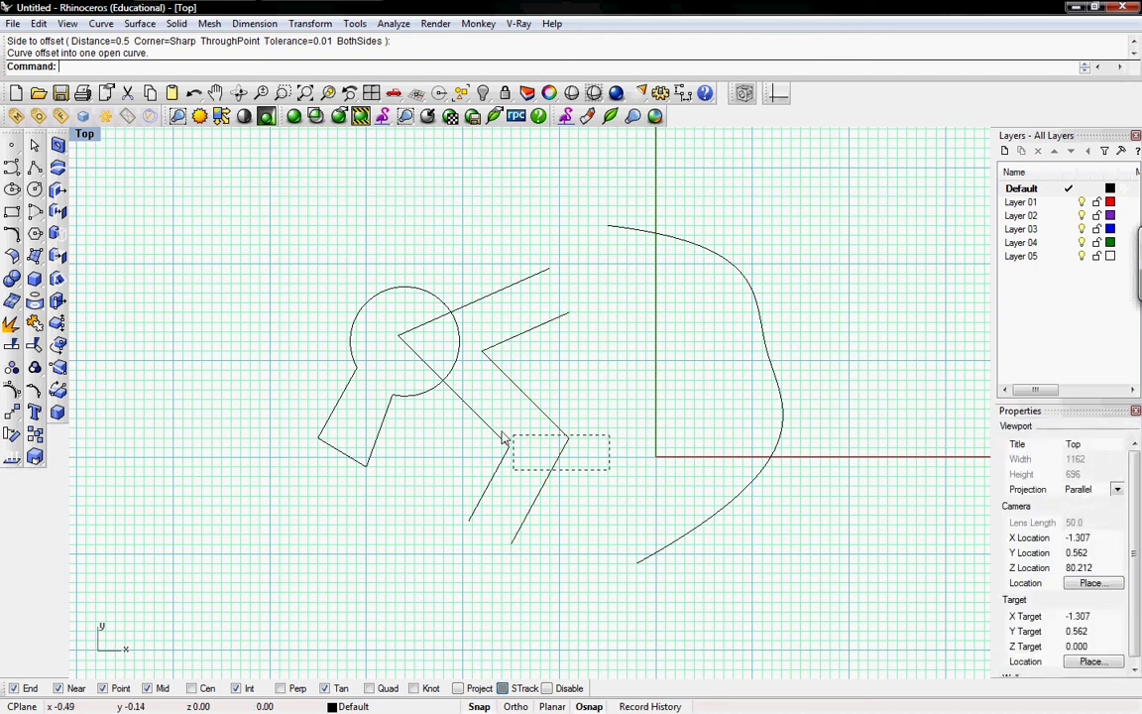
{"action": "left_click_drag", "start_coordinate": [503, 439], "coordinate": [568, 555]}
{"action": "right_click_drag", "start_coordinate": [607, 392], "coordinate": [589, 399]}
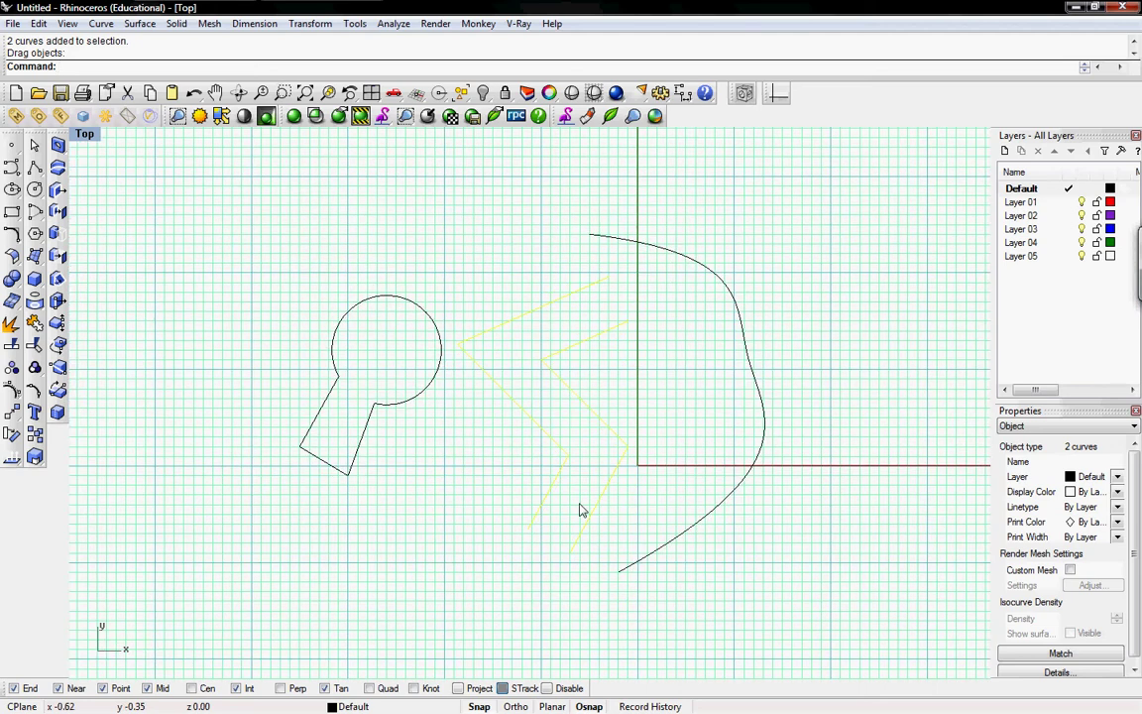
{"action": "left_click", "coordinate": [571, 543]}
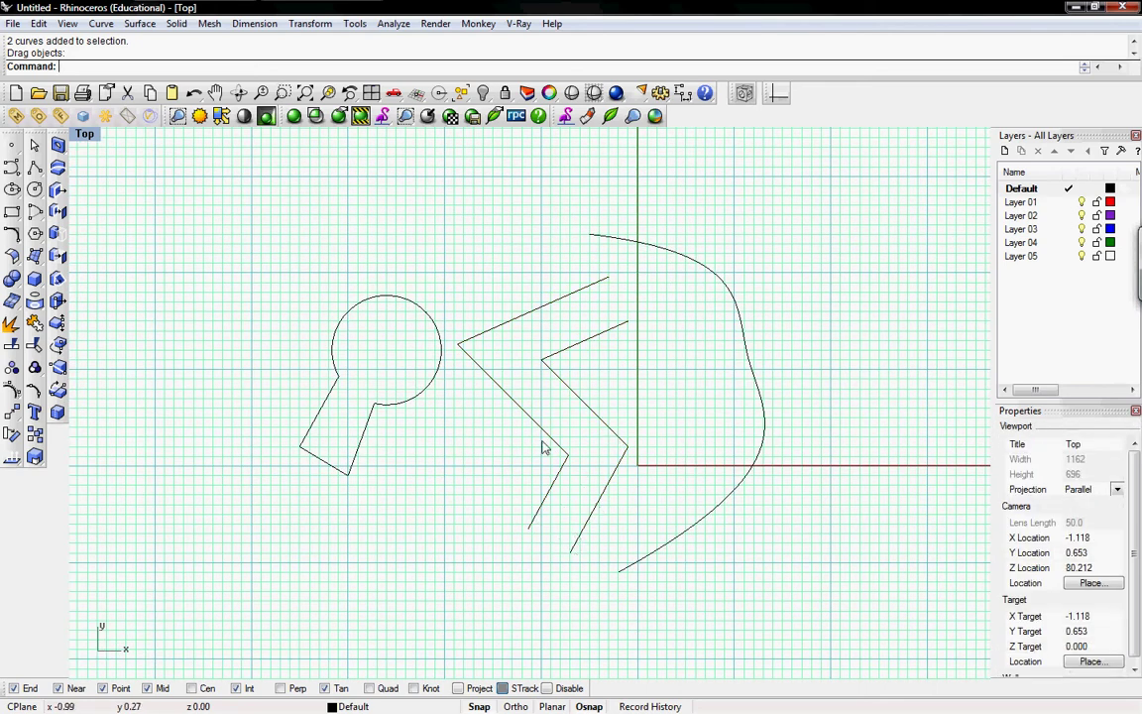
{"action": "left_click", "coordinate": [570, 523]}
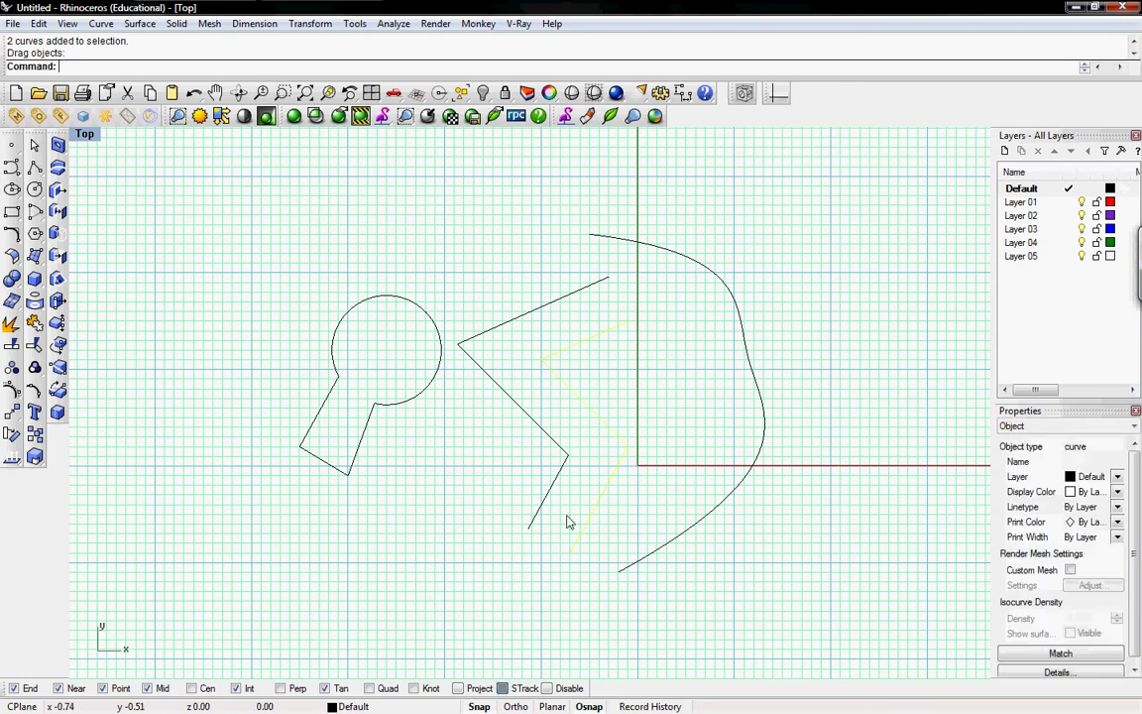
{"action": "left_click", "coordinate": [557, 527]}
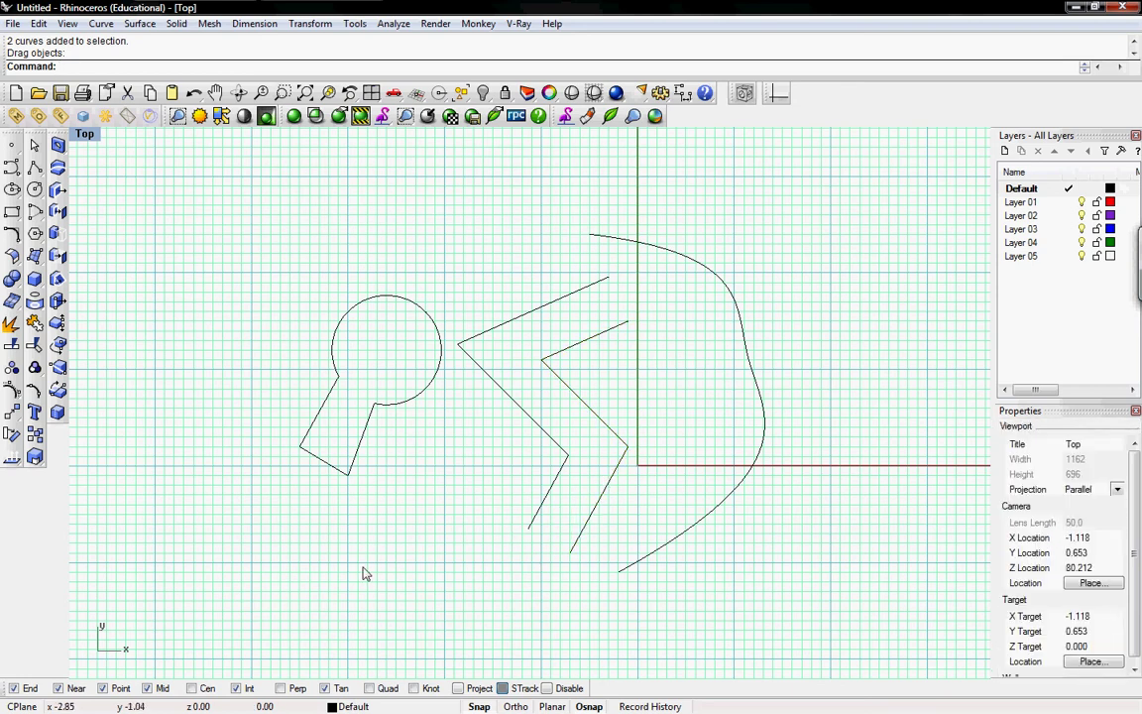
Draw two lines capping the chevrons' lower ends and top ends
{"action": "type", "text": "line"}
{"action": "key", "text": "Return"}
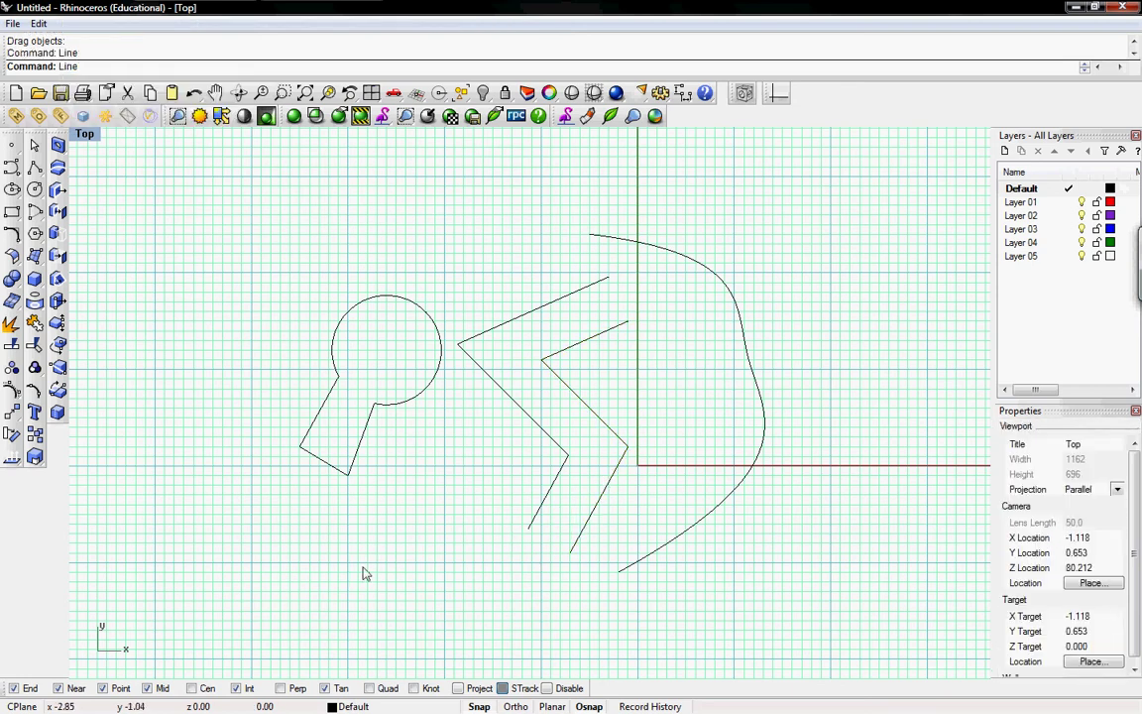
{"action": "left_click", "coordinate": [530, 528]}
{"action": "left_click", "coordinate": [569, 551]}
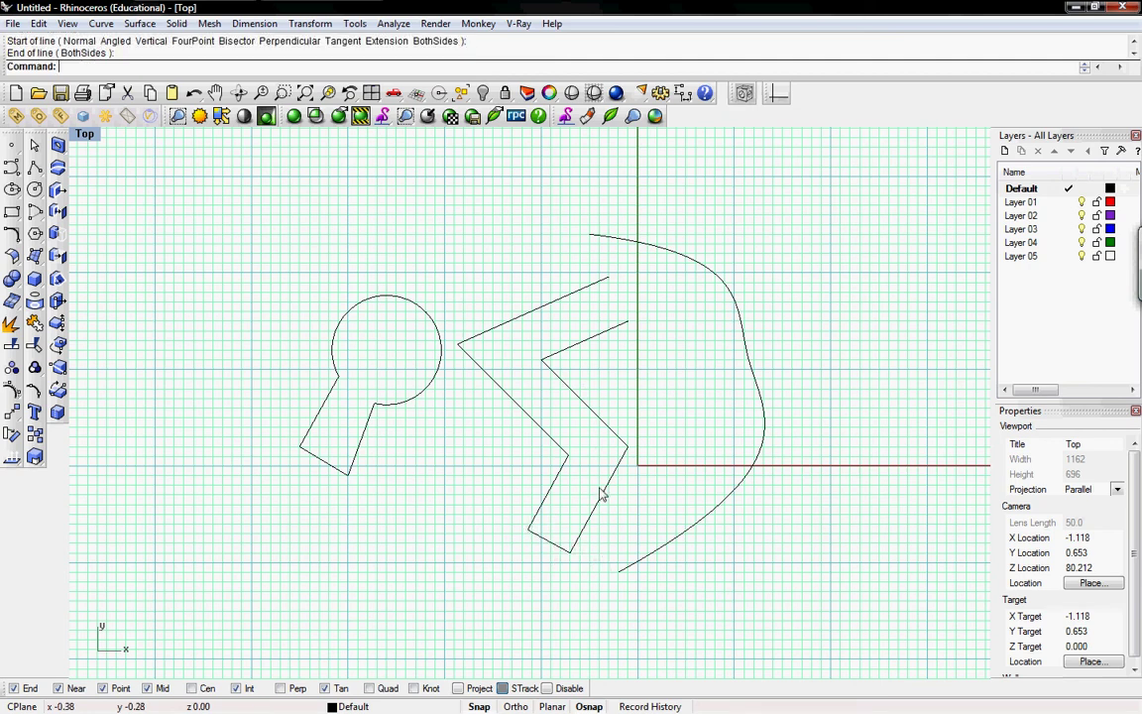
{"action": "key", "text": "Return"}
{"action": "left_click", "coordinate": [609, 281]}
{"action": "left_click", "coordinate": [627, 319]}
Join the chevrons and capping lines into one closed outline and move it far left
{"action": "left_click_drag", "start_coordinate": [601, 551], "coordinate": [474, 450]}
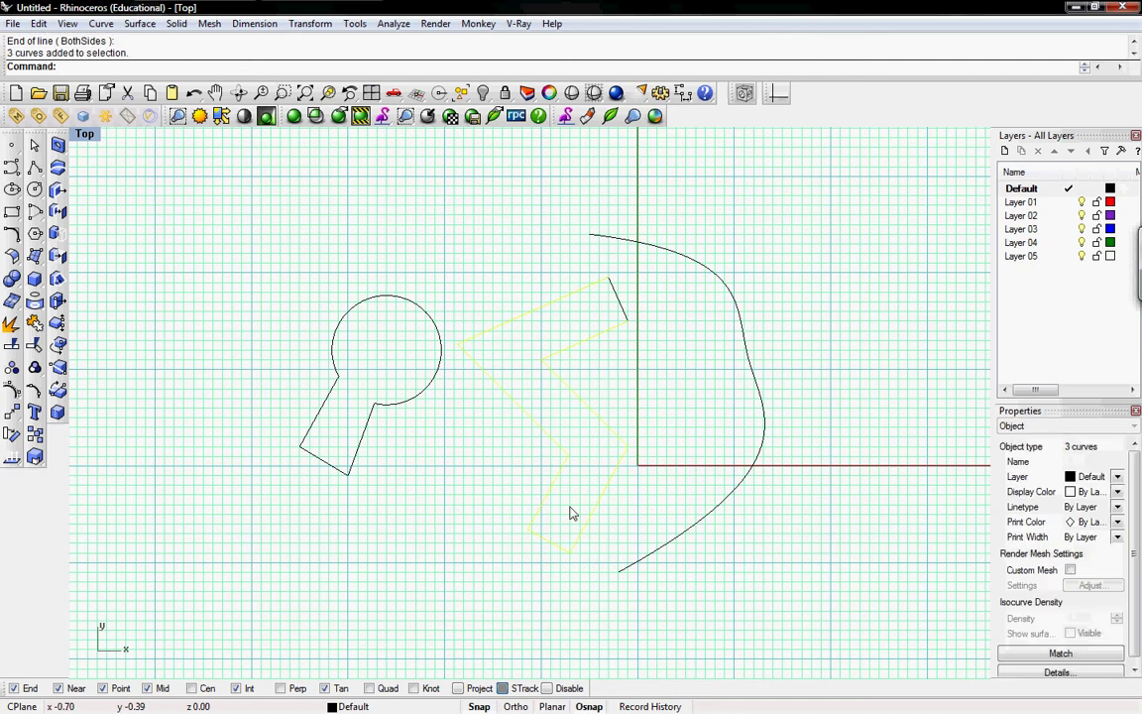
{"action": "left_click", "coordinate": [616, 289], "text": "shift"}
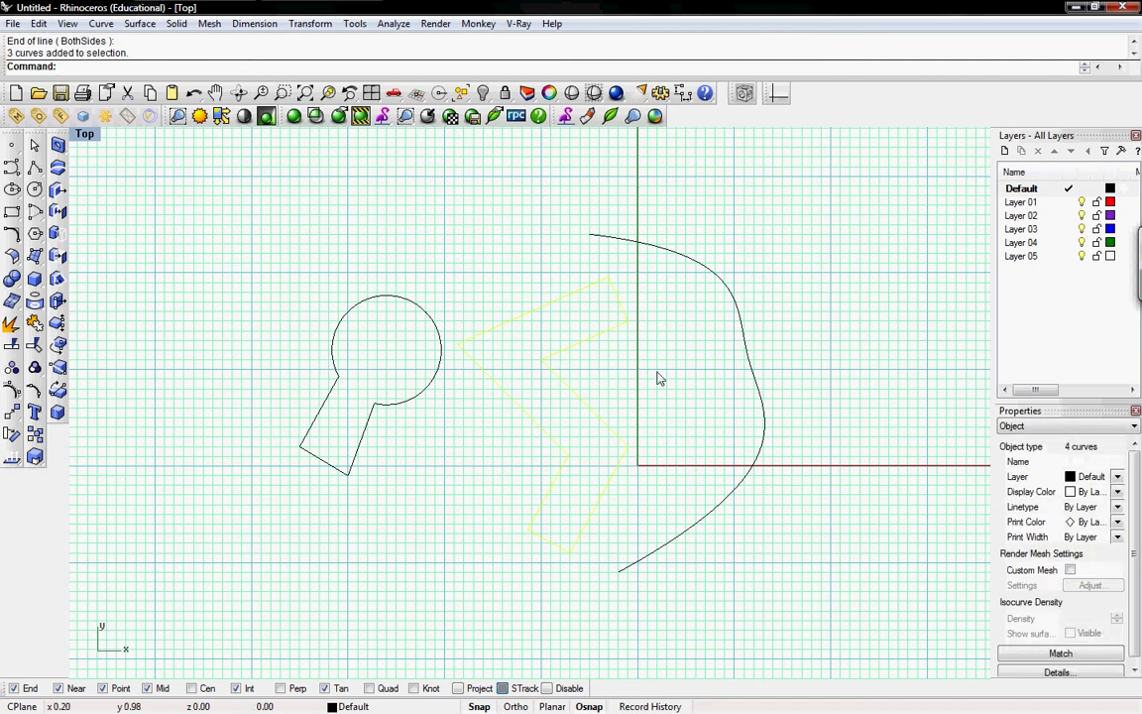
{"action": "left_click", "coordinate": [555, 544], "text": "ctrl"}
{"action": "key", "text": "Return"}
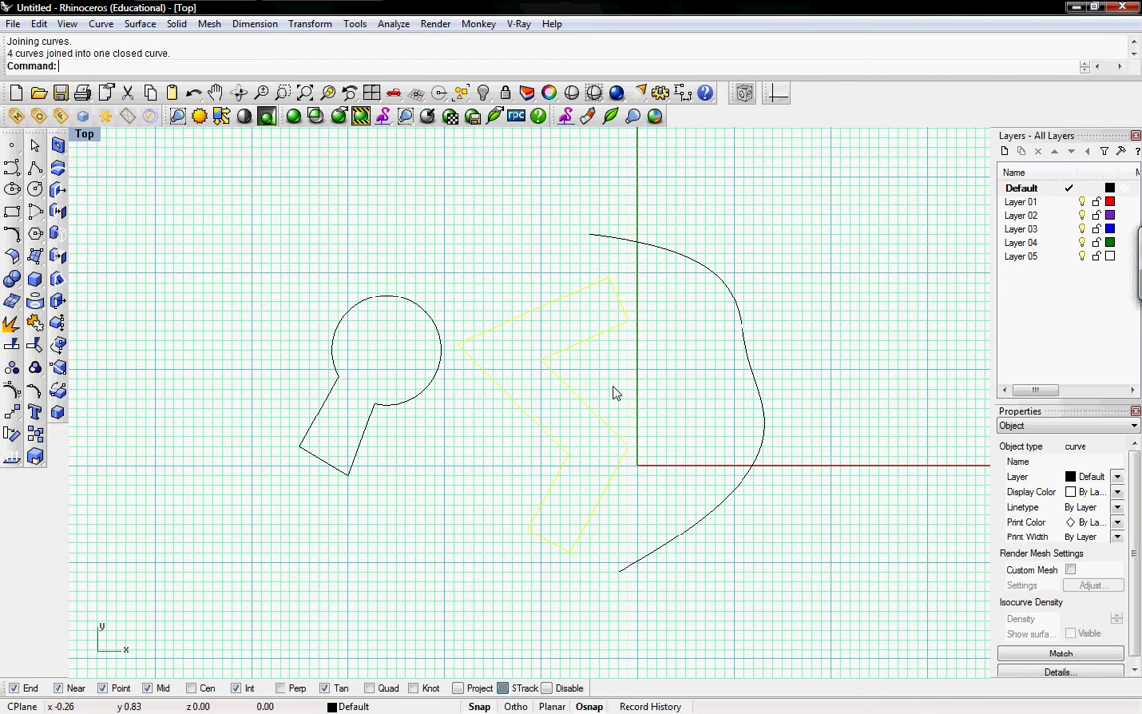
{"action": "left_click", "coordinate": [614, 394]}
{"action": "left_click", "coordinate": [584, 397]}
{"action": "left_click_drag", "start_coordinate": [590, 414], "coordinate": [213, 402]}
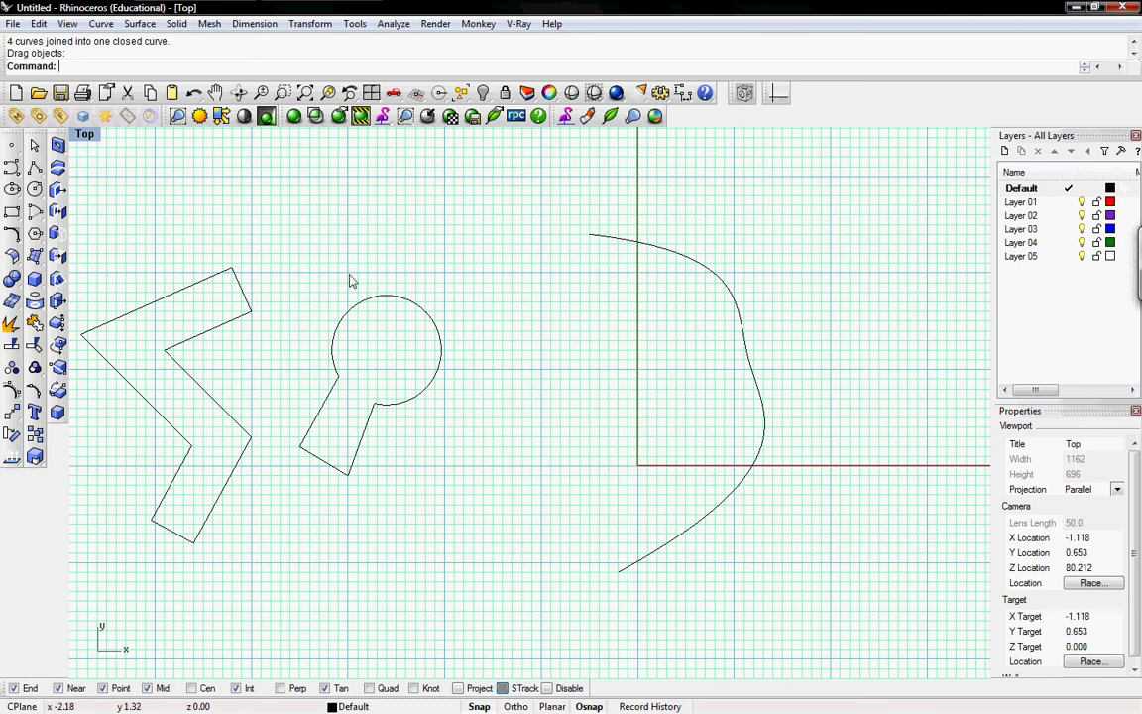
Move the zigzag polygon right and explode it into separate segments
{"action": "left_click_drag", "start_coordinate": [203, 379], "coordinate": [605, 395]}
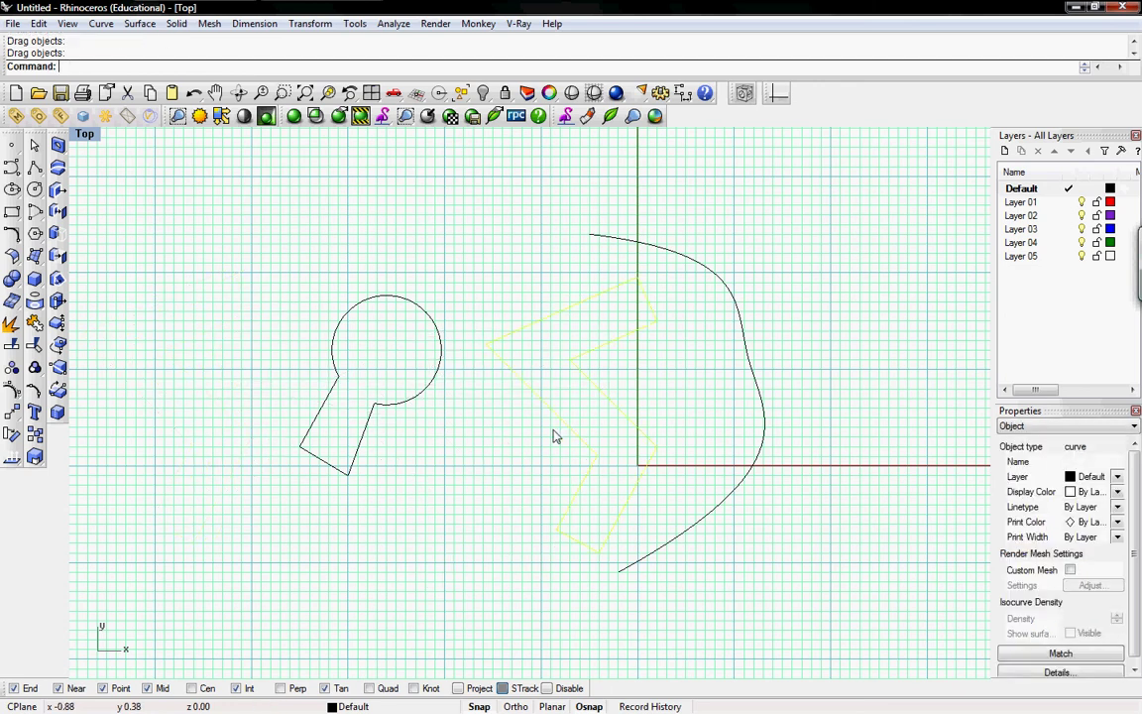
{"action": "type", "text": "Explode"}
{"action": "key", "text": "Return"}
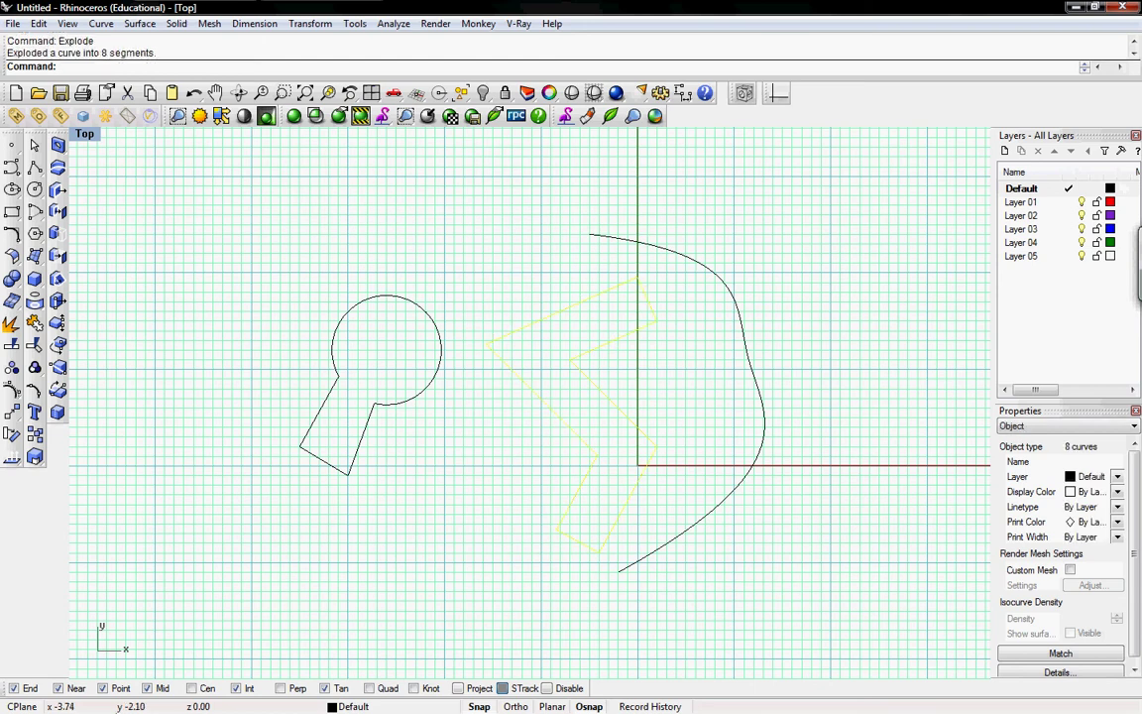
{"action": "left_click", "coordinate": [589, 390]}
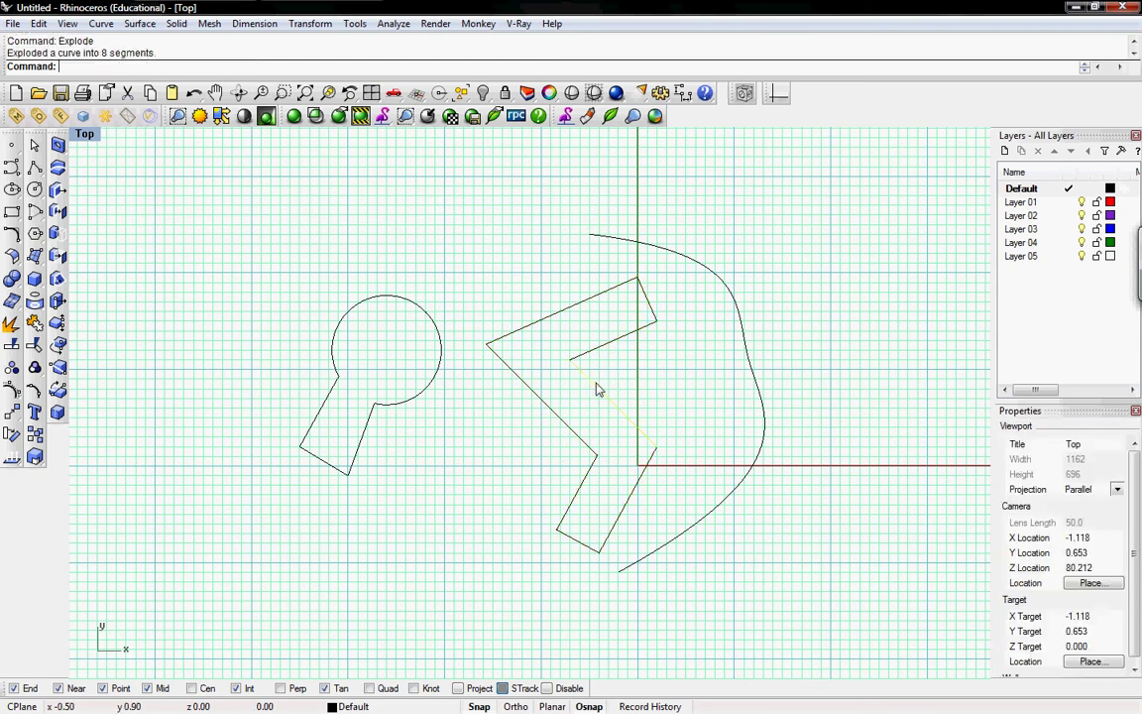
Pick individual edges of the exploded zigzag to identify its segments
{"action": "left_click", "coordinate": [596, 357]}
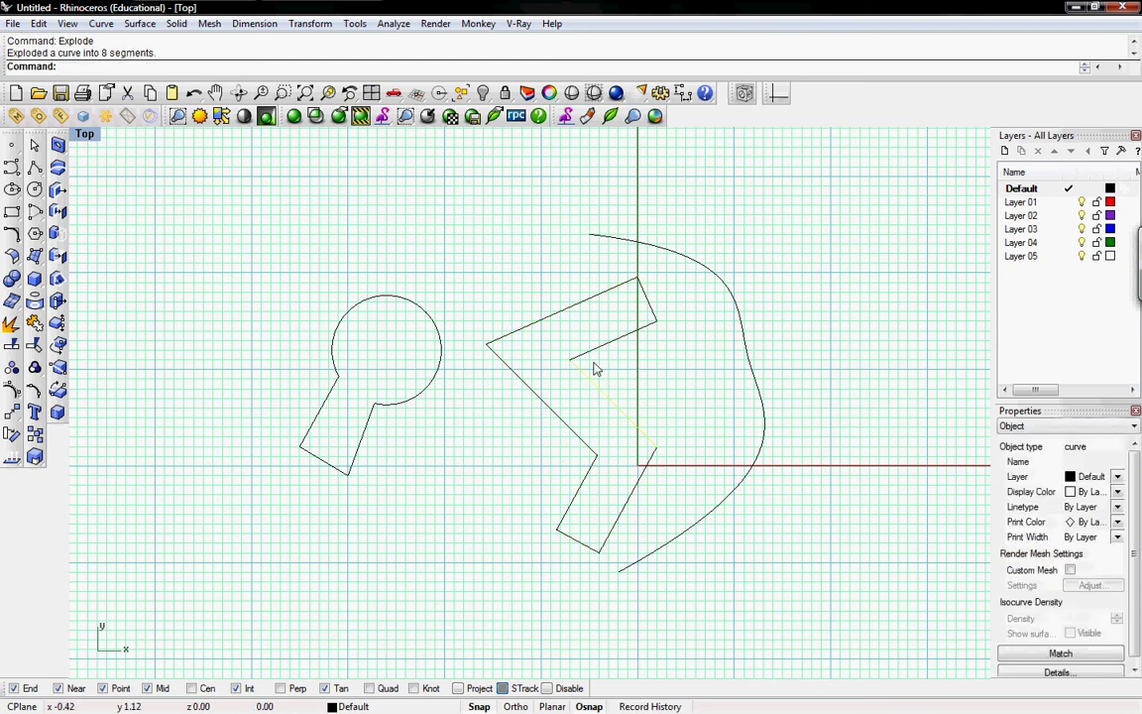
{"action": "left_click", "coordinate": [544, 320]}
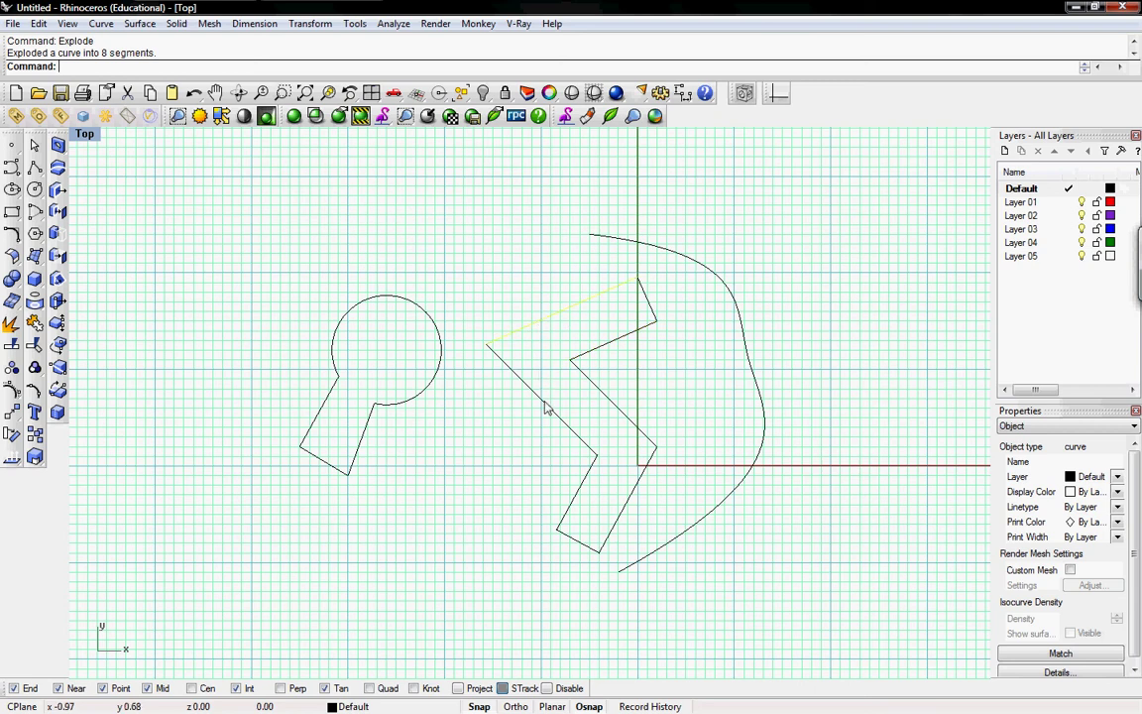
{"action": "left_click", "coordinate": [544, 406]}
{"action": "left_click", "coordinate": [585, 476]}
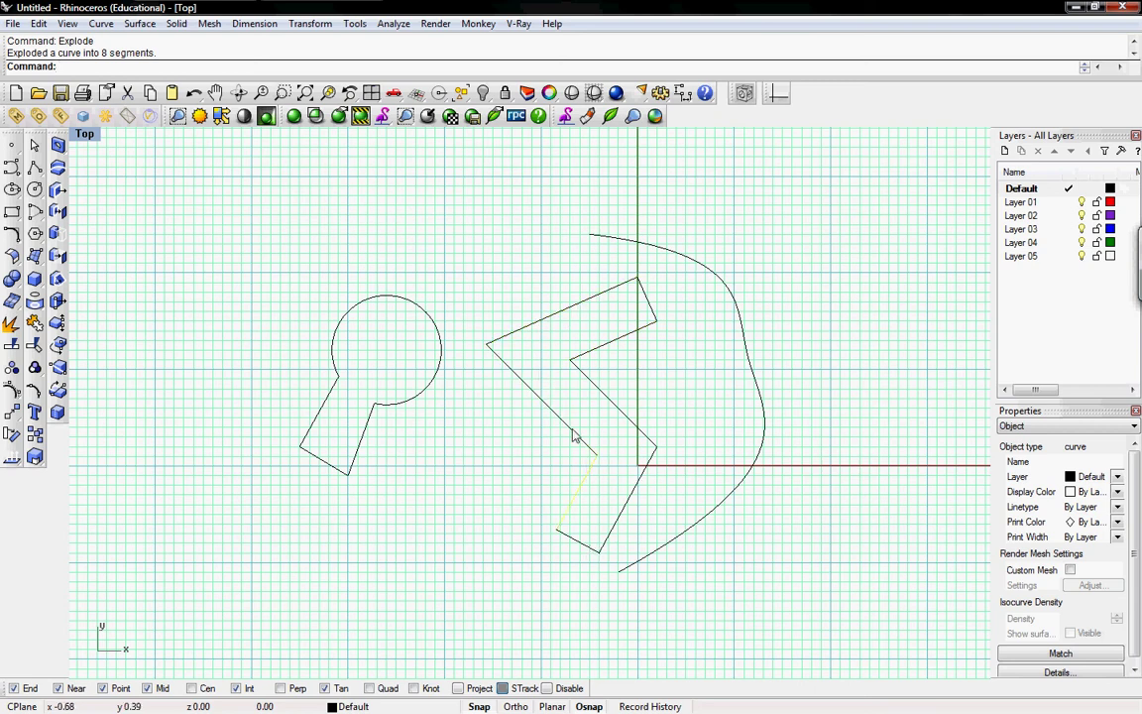
{"action": "left_click", "coordinate": [538, 322]}
{"action": "left_click", "coordinate": [599, 390]}
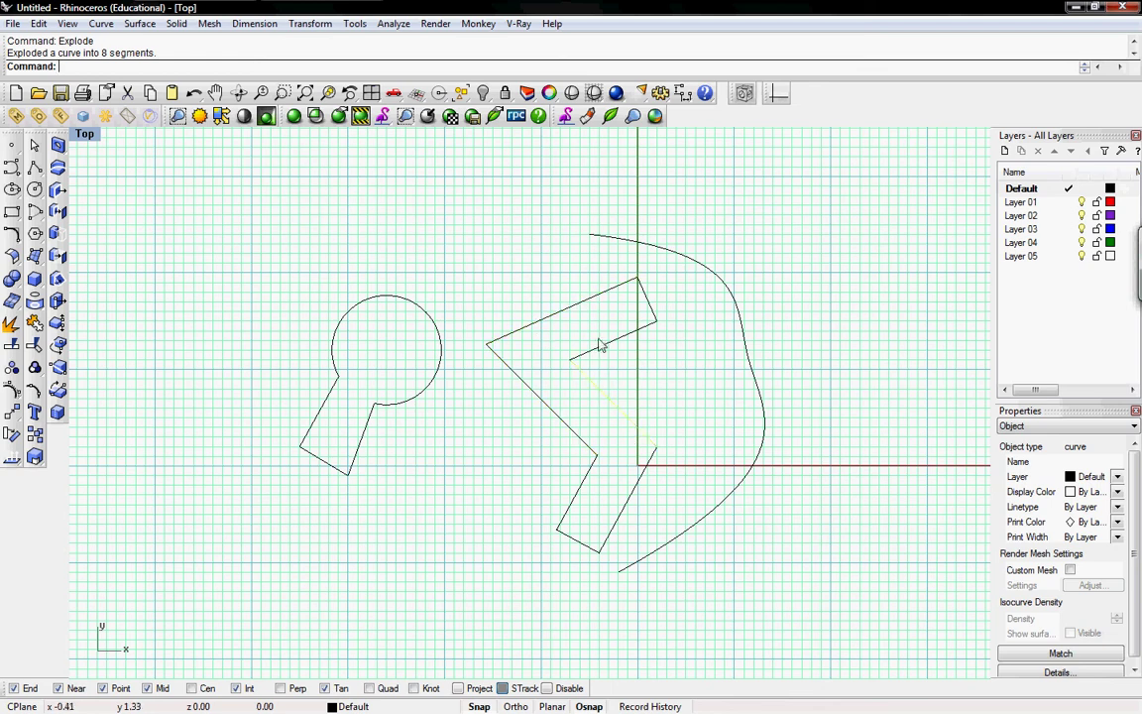
{"action": "left_click", "coordinate": [650, 306]}
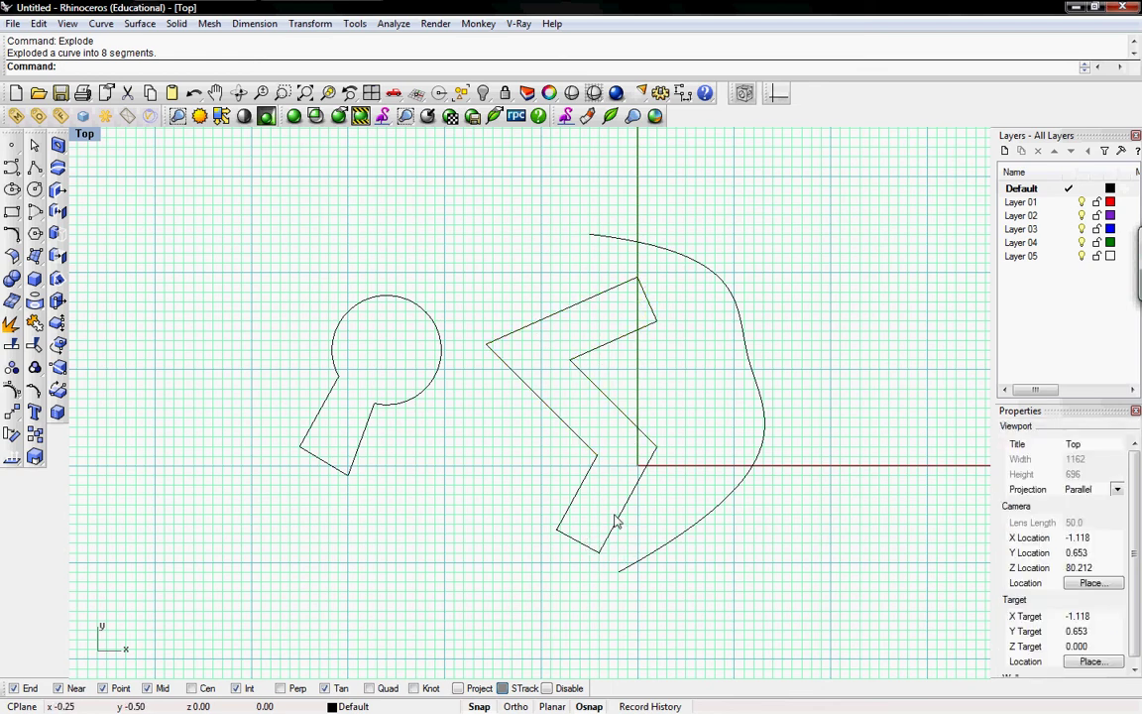
Delete the zigzag's three bottom segments, leaving two open lower ends
{"action": "left_click_drag", "start_coordinate": [614, 521], "coordinate": [644, 523]}
{"action": "key", "text": "Delete"}
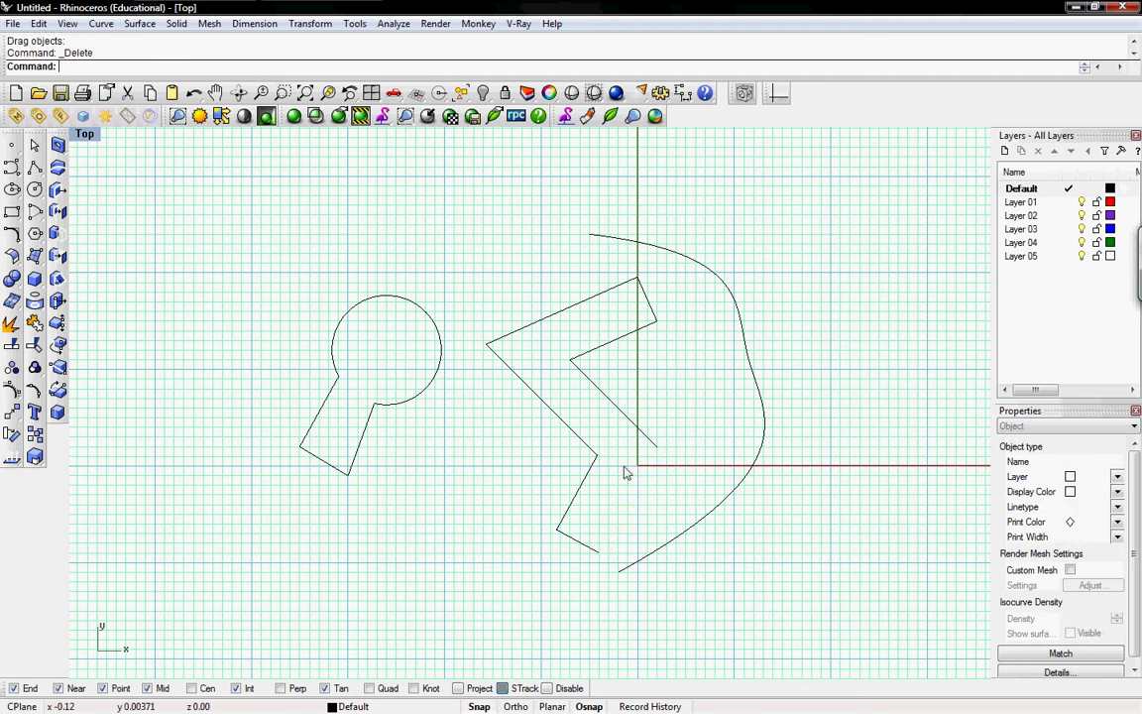
{"action": "left_click", "coordinate": [591, 477]}
{"action": "key", "text": "Delete"}
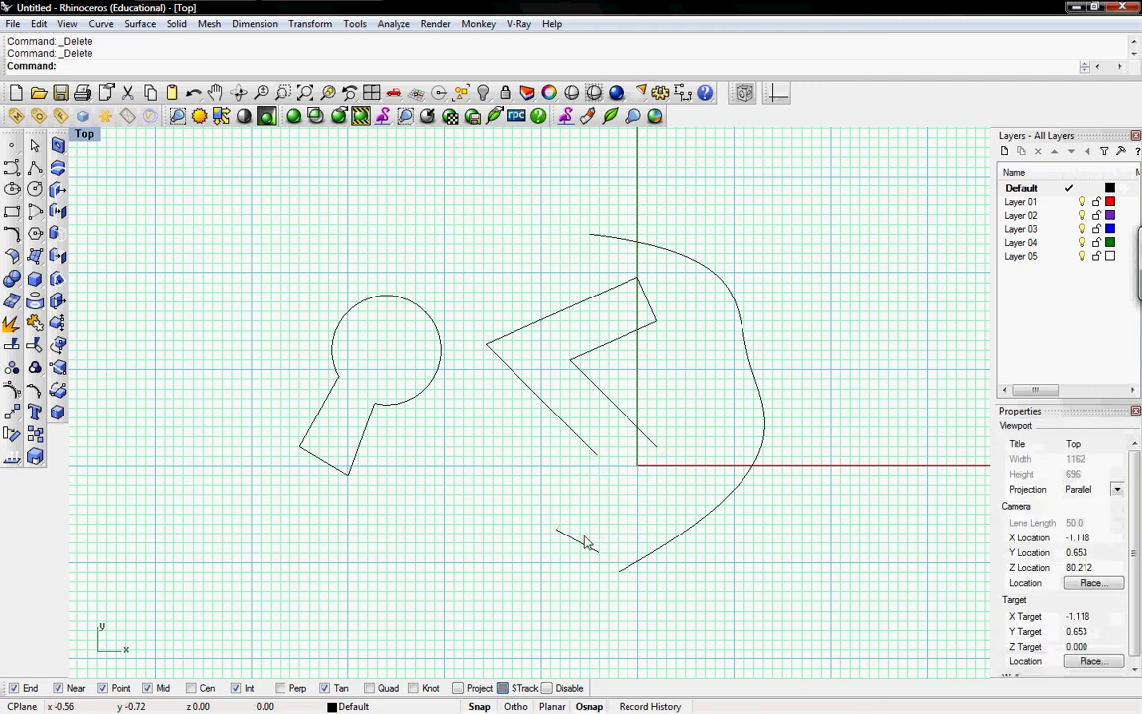
{"action": "left_click", "coordinate": [583, 546]}
{"action": "key", "text": "Delete"}
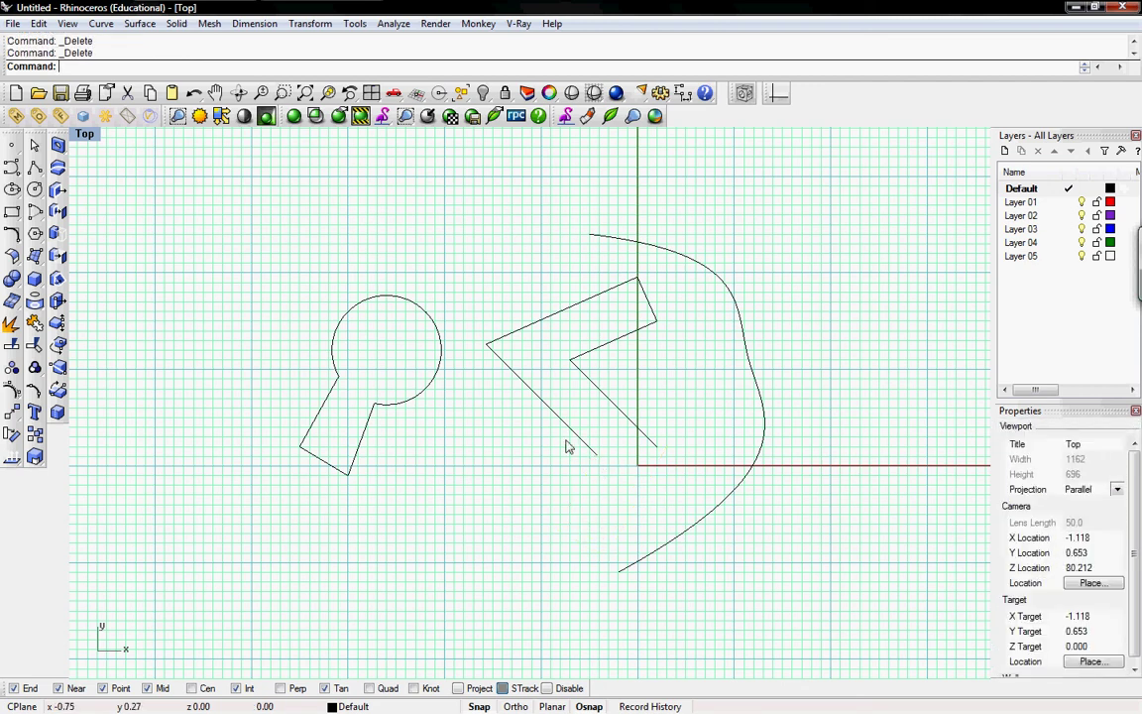
{"action": "right_click_drag", "start_coordinate": [488, 421], "coordinate": [468, 483]}
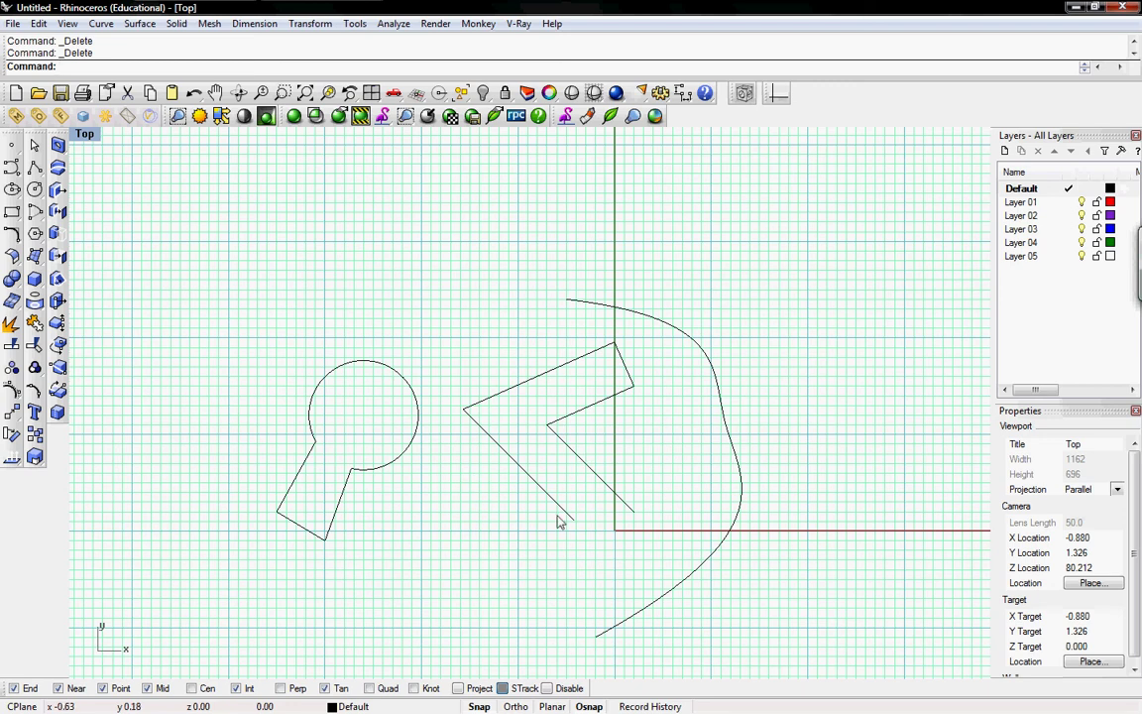
{"action": "left_click_drag", "start_coordinate": [650, 568], "coordinate": [535, 527]}
Draw a short horizontal line bridging the zigzag's two open lower ends
{"action": "type", "text": "Line"}
{"action": "left_click", "coordinate": [573, 523]}
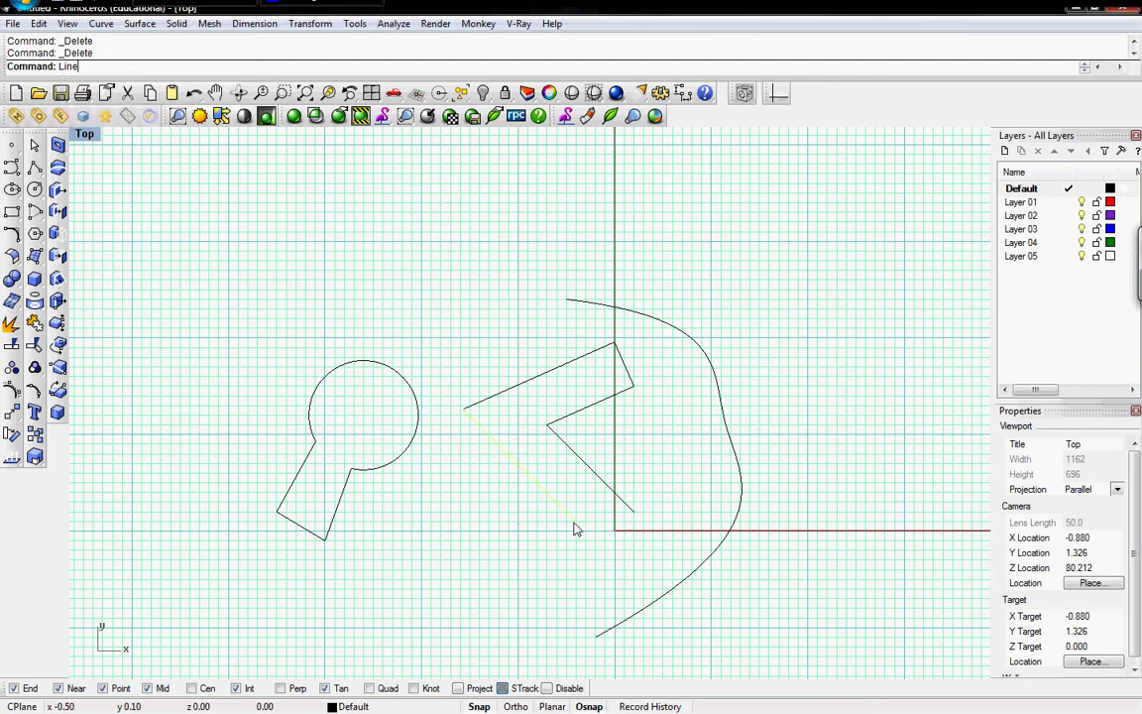
{"action": "key", "text": "Return"}
{"action": "left_click", "coordinate": [573, 518]}
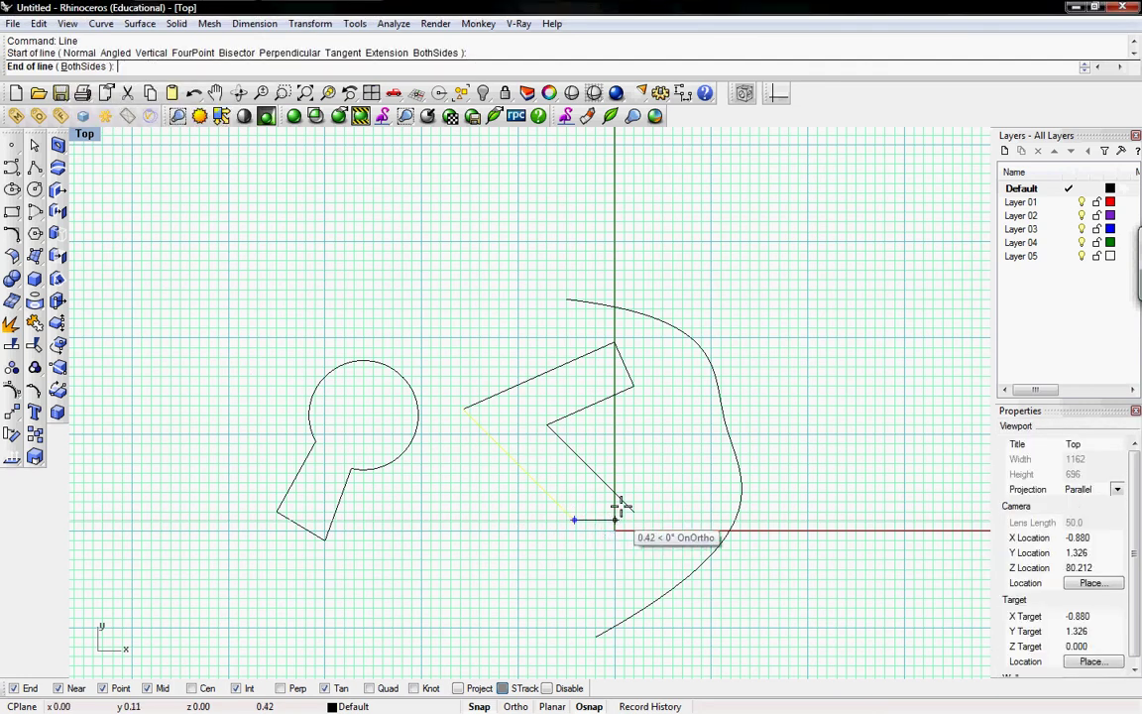
{"action": "left_click", "coordinate": [615, 515]}
{"action": "key", "text": "Escape"}
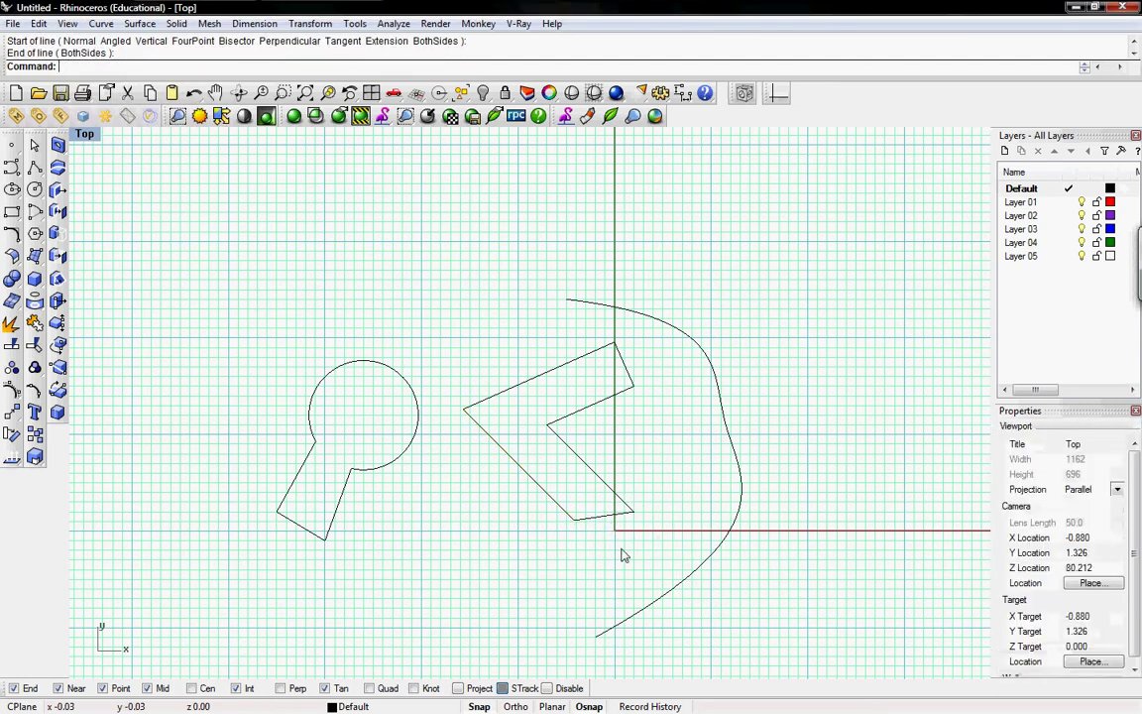
Join all six zigzag pieces into one closed curve
{"action": "left_click_drag", "start_coordinate": [649, 552], "coordinate": [441, 334]}
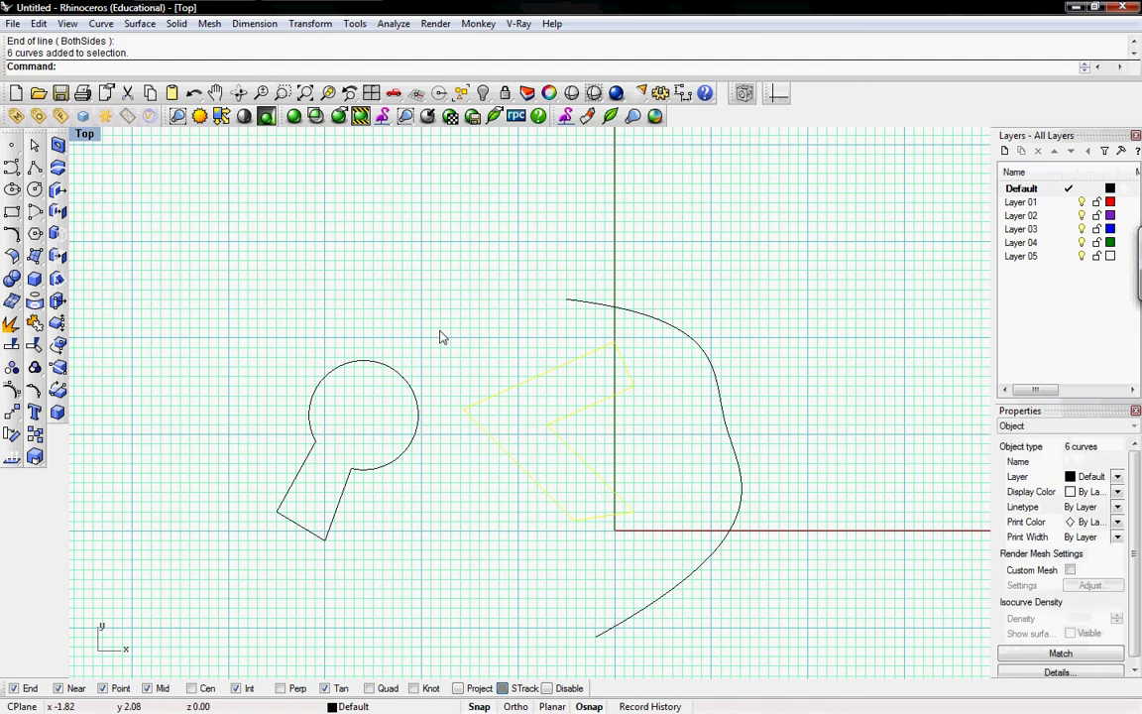
{"action": "type", "text": "Joi"}
{"action": "key", "text": "Return"}
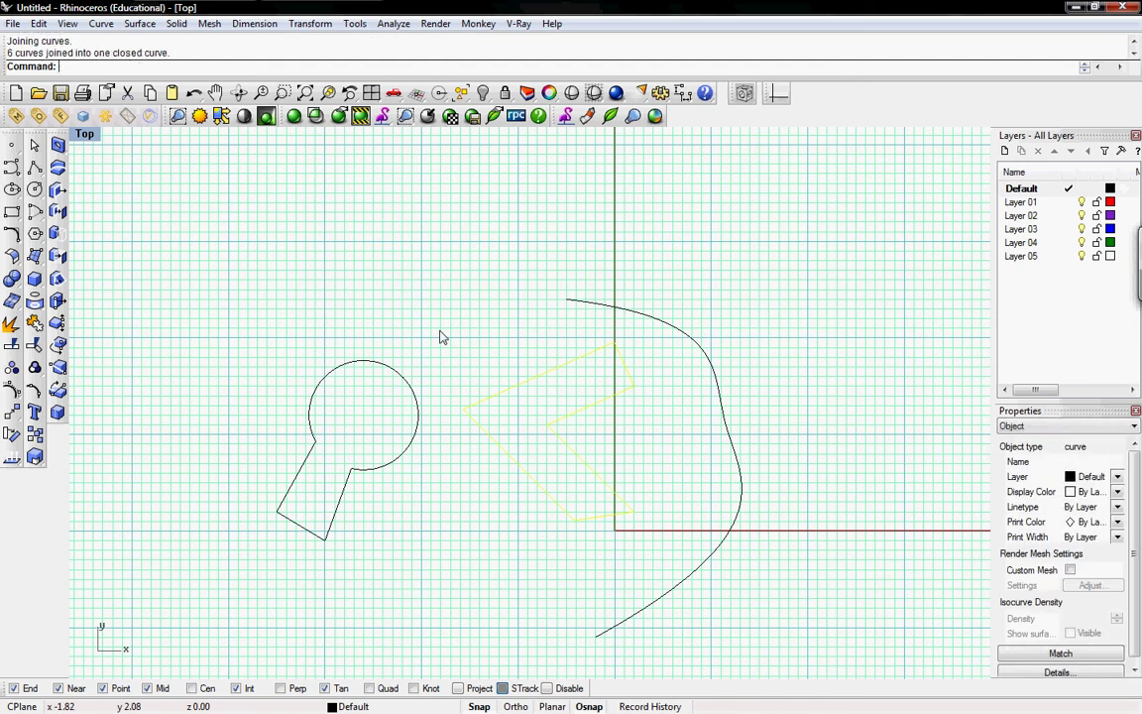
{"action": "key", "text": "Escape"}
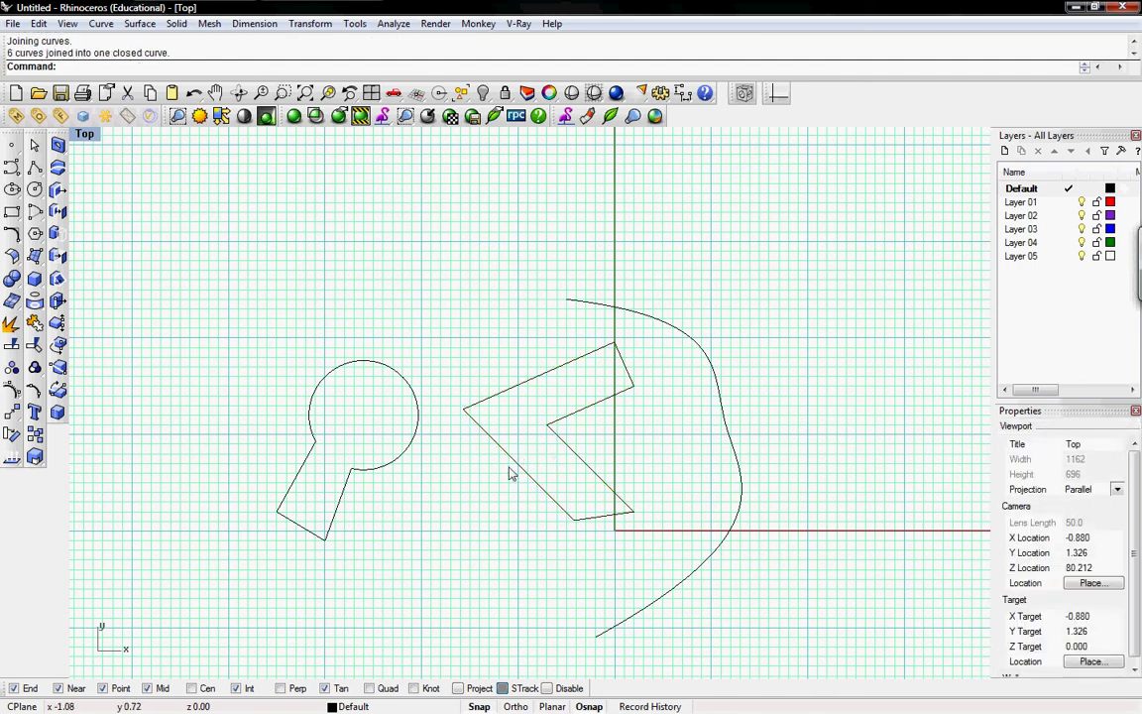
{"action": "type", "text": "Filler"}
{"action": "key", "text": "Return"}
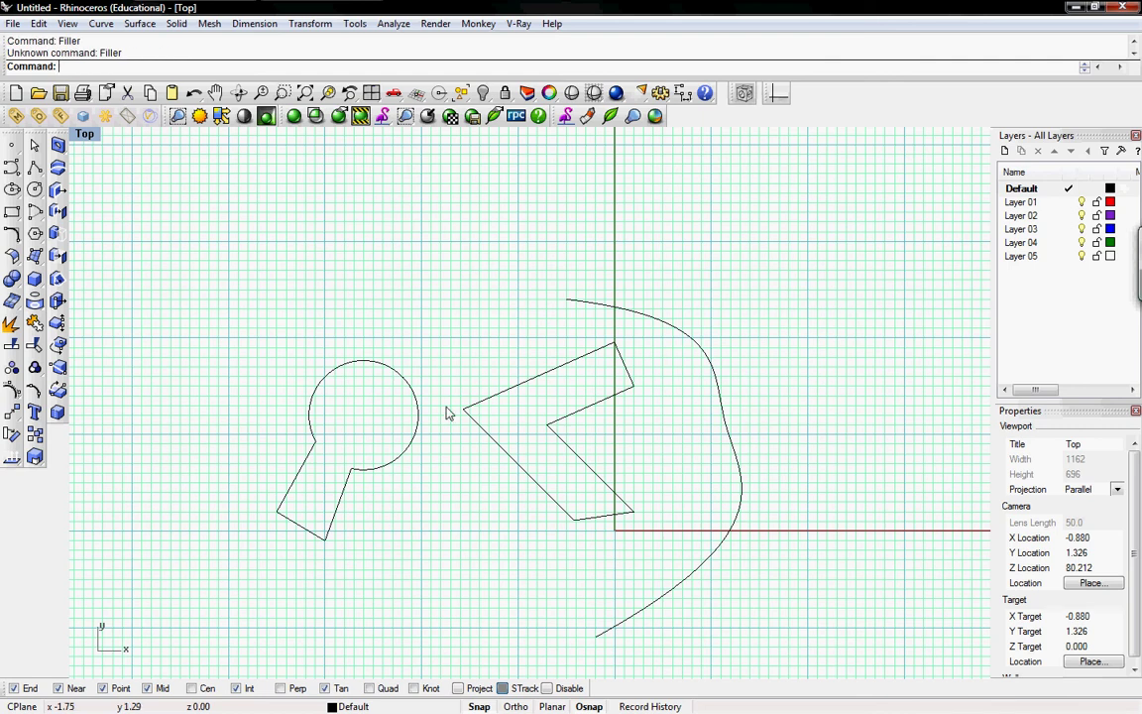
{"action": "type", "text": "Fillet"}
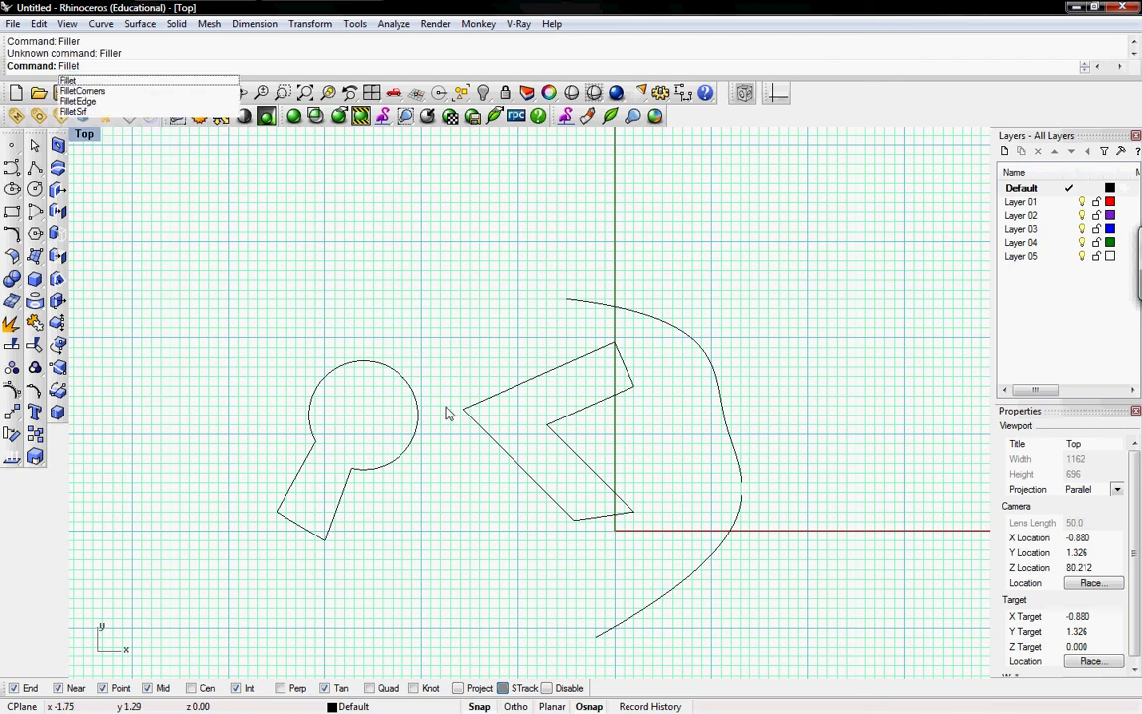
{"action": "key", "text": "Return"}
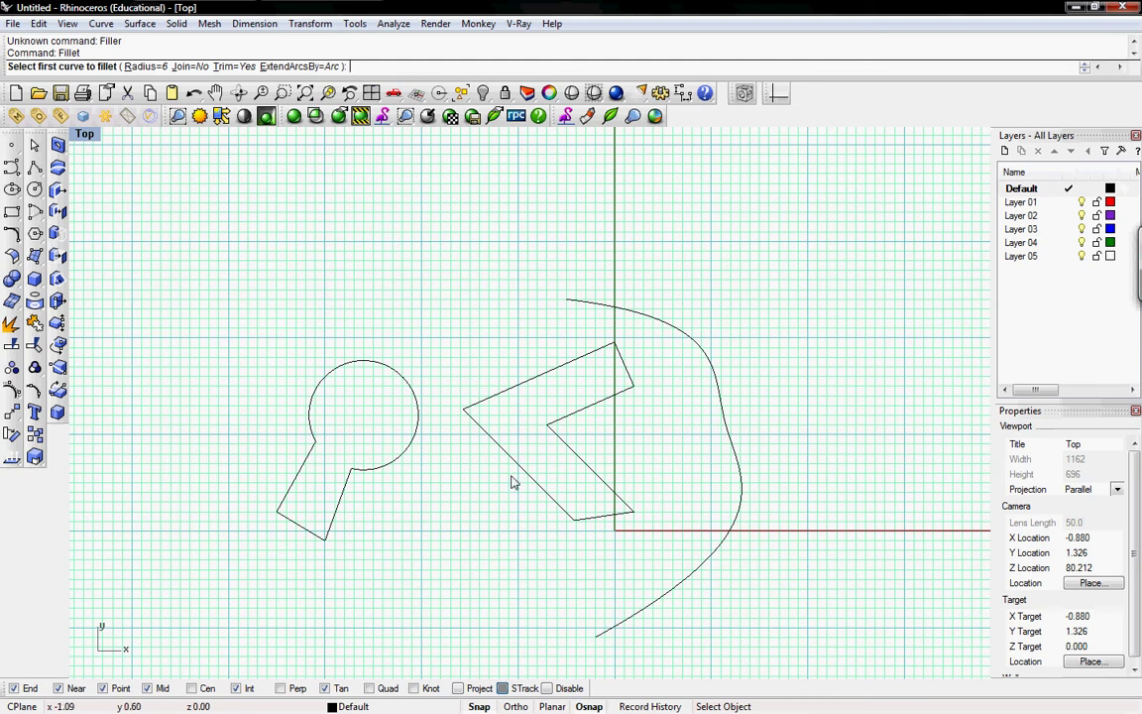
{"action": "left_click", "coordinate": [580, 458]}
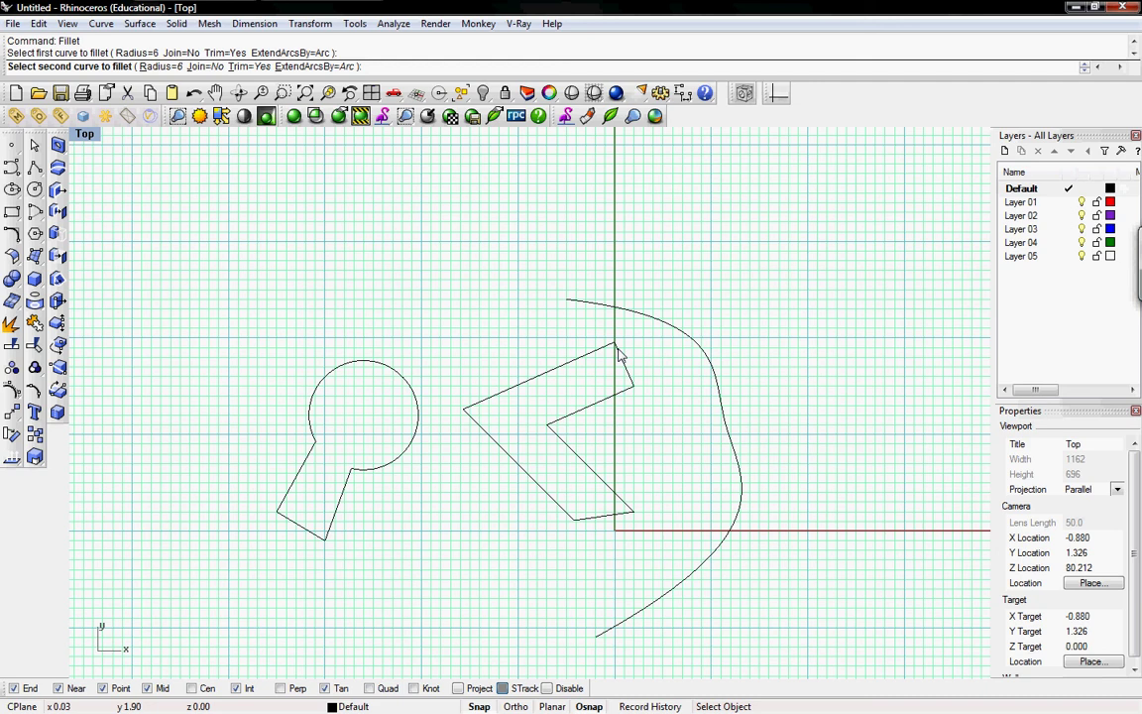
{"action": "key", "text": "ctrl+z"}
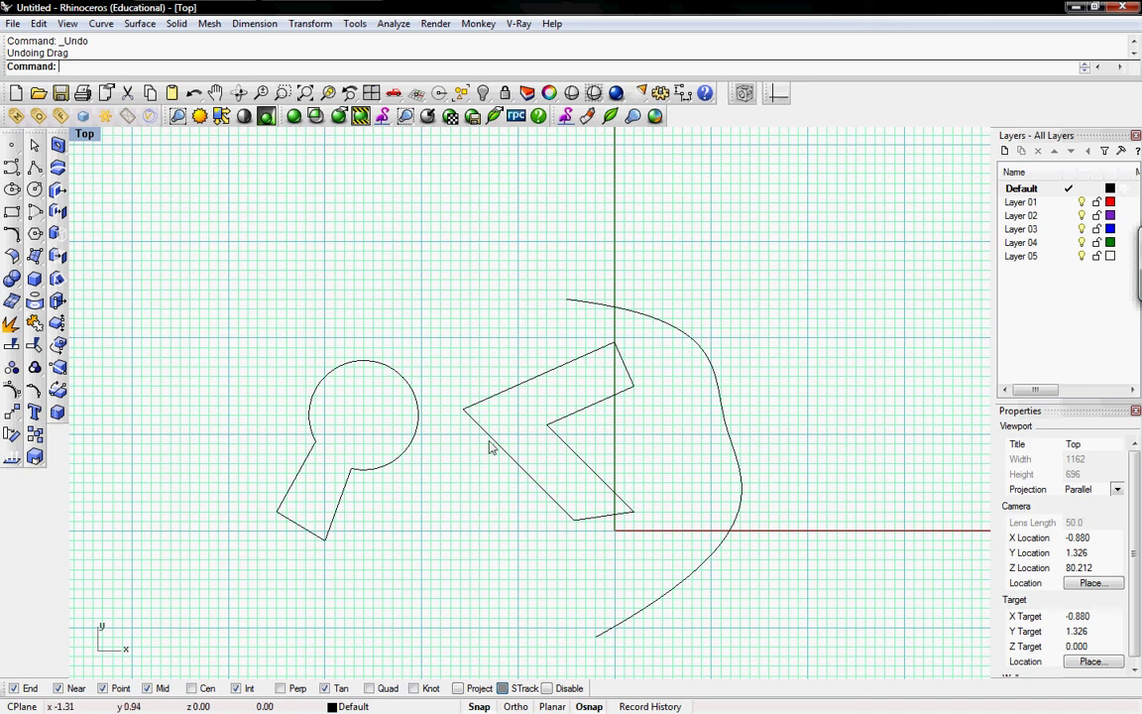
Separate the stacked freeform curves, moving one up-left and the other right and down
{"action": "left_click", "coordinate": [710, 366]}
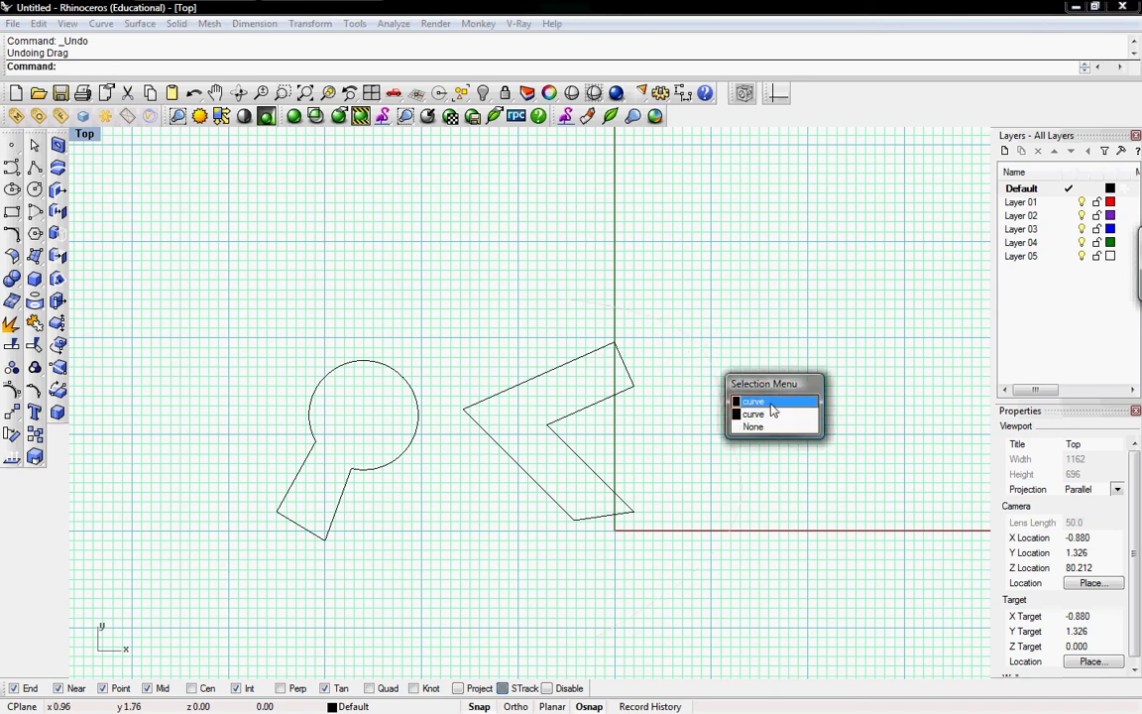
{"action": "left_click", "coordinate": [772, 412]}
{"action": "left_click_drag", "start_coordinate": [719, 388], "coordinate": [701, 165]}
{"action": "key", "text": "Escape"}
{"action": "key", "text": "Escape"}
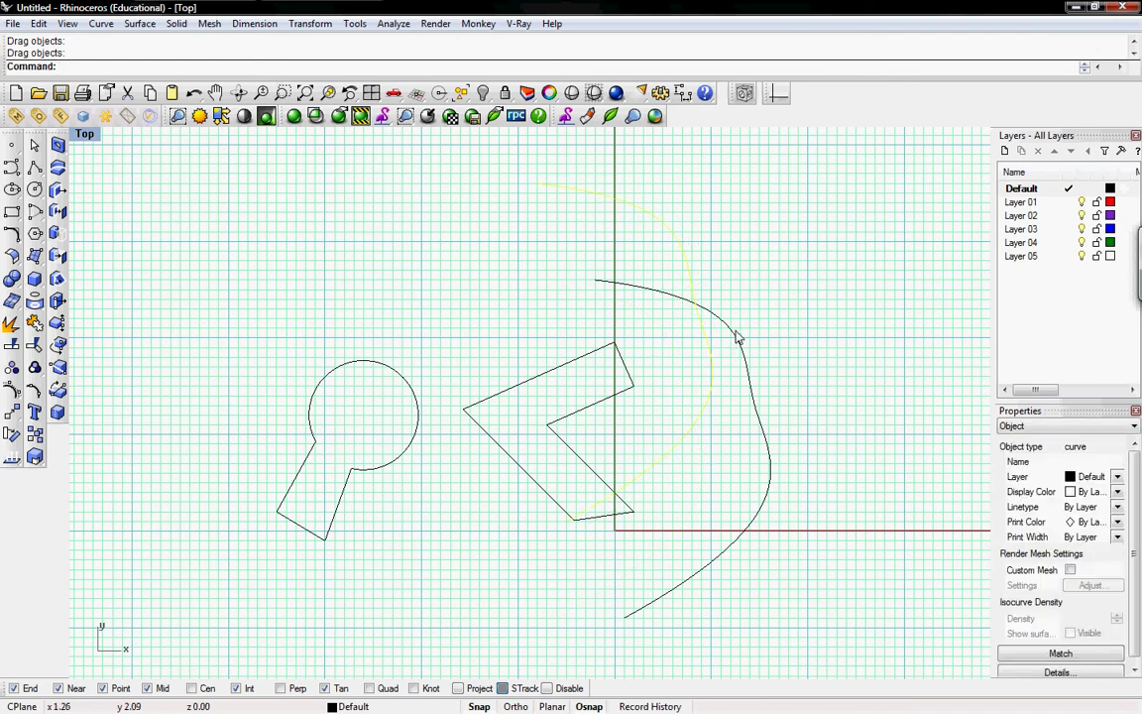
{"action": "left_click_drag", "start_coordinate": [737, 339], "coordinate": [807, 378]}
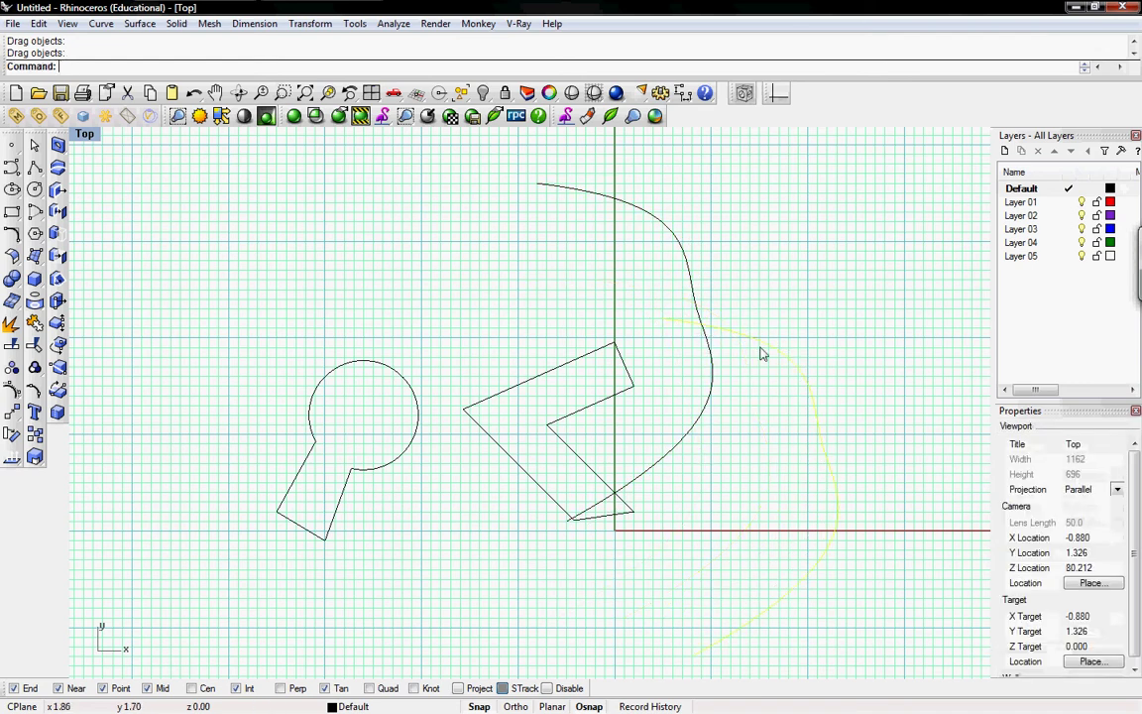
{"action": "left_click", "coordinate": [727, 298]}
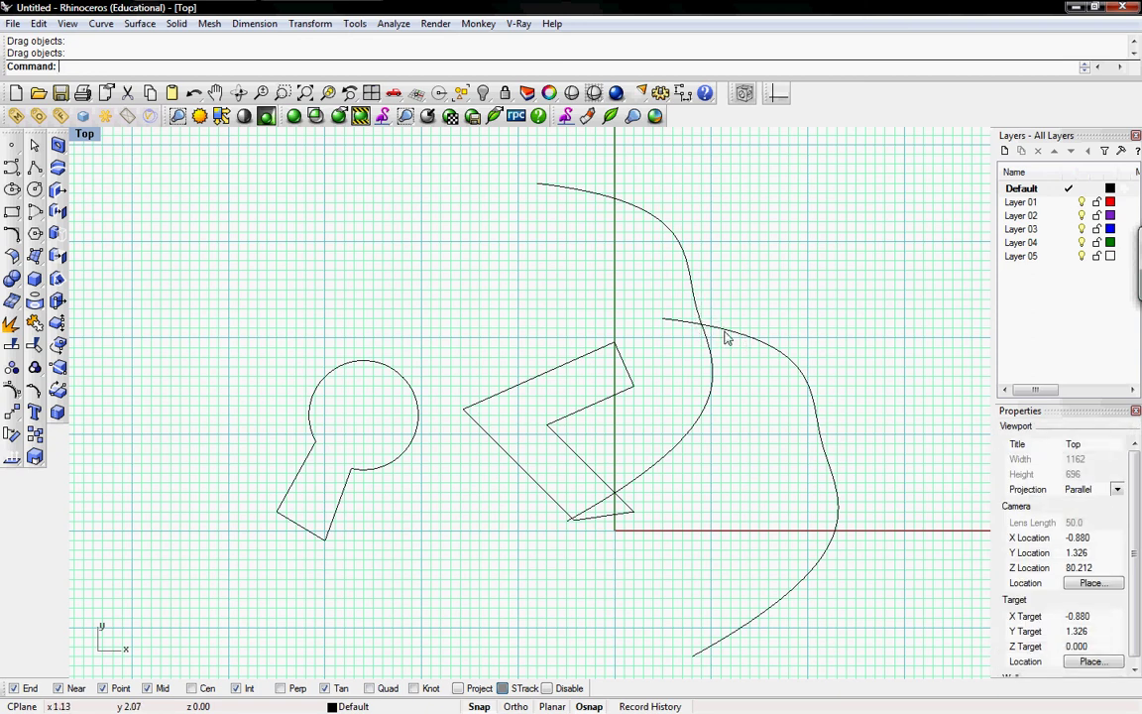
Fillet the two crossing freeform curves with a connecting arc
{"action": "type", "text": "Fillet"}
{"action": "key", "text": "Return"}
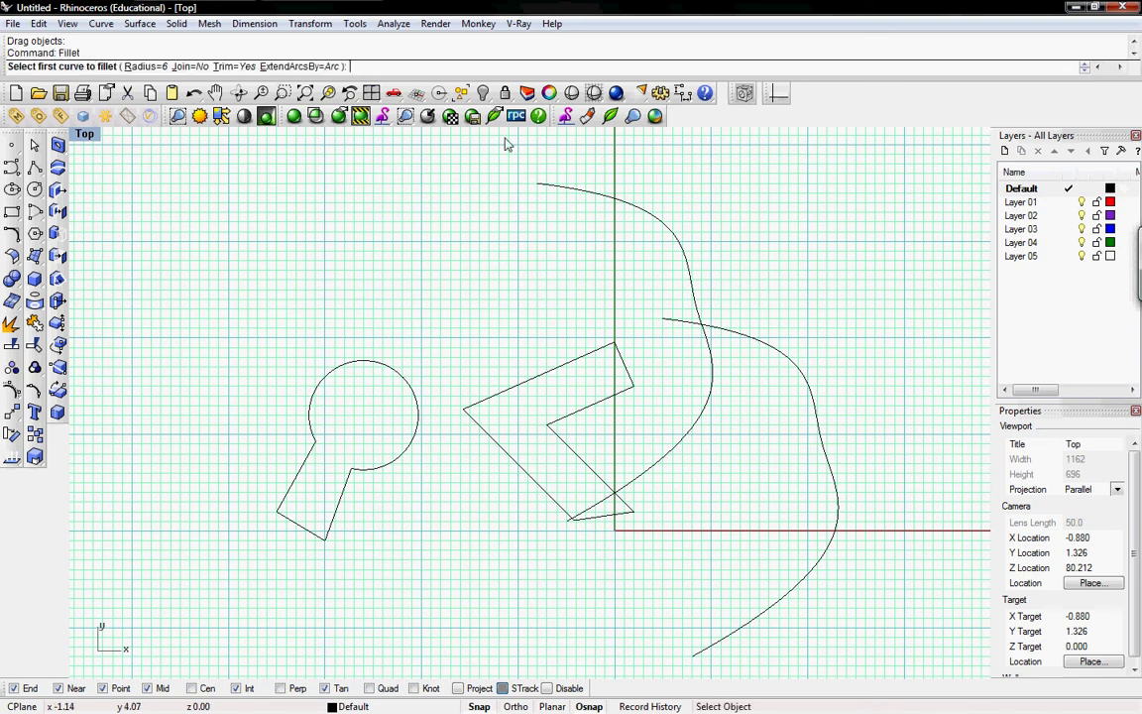
{"action": "left_click", "coordinate": [677, 237]}
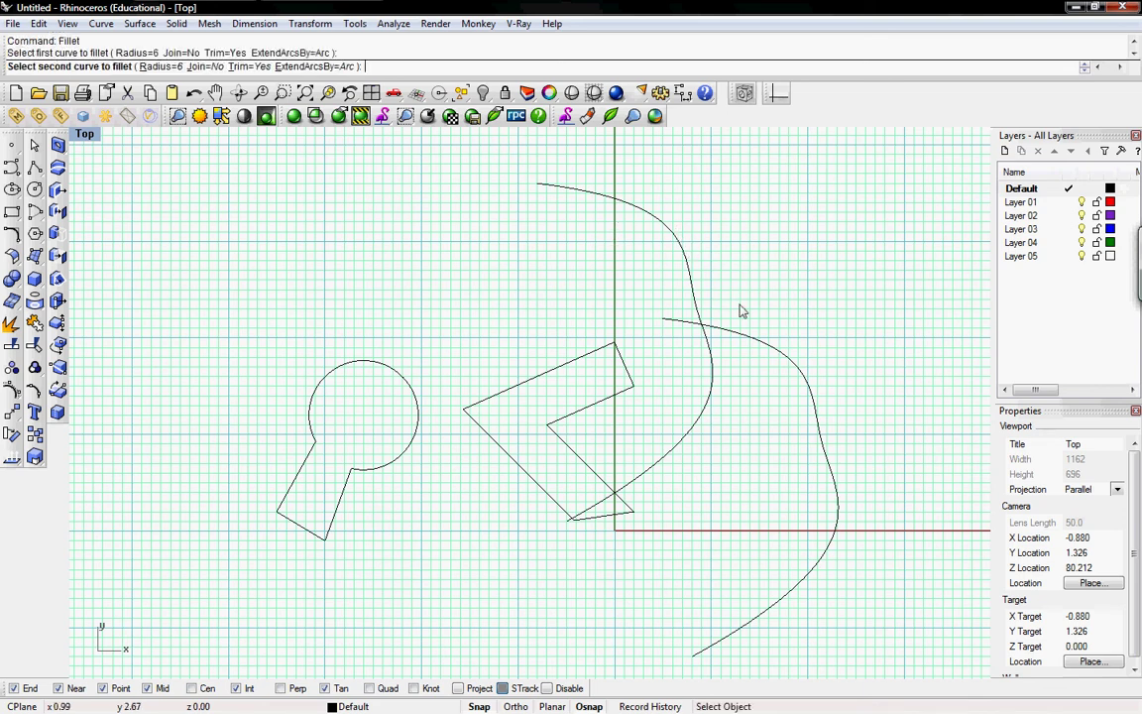
{"action": "left_click", "coordinate": [773, 357]}
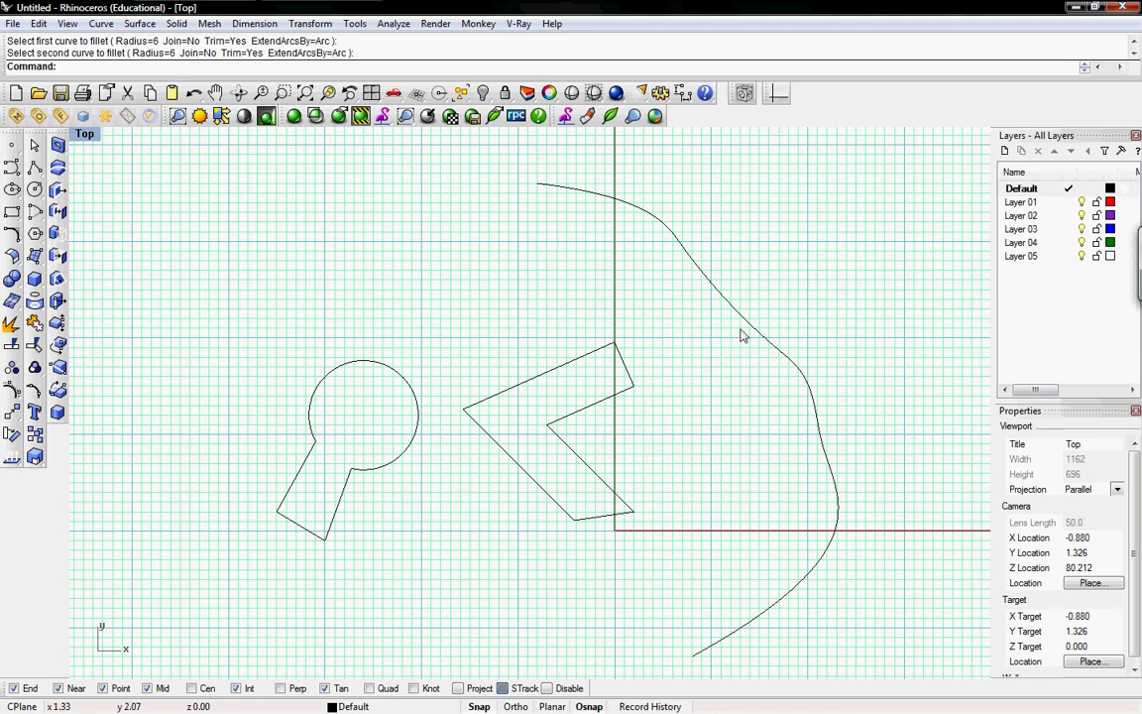
Join the top curve, fillet arc and lower curve into one open curve
{"action": "left_click", "coordinate": [718, 297]}
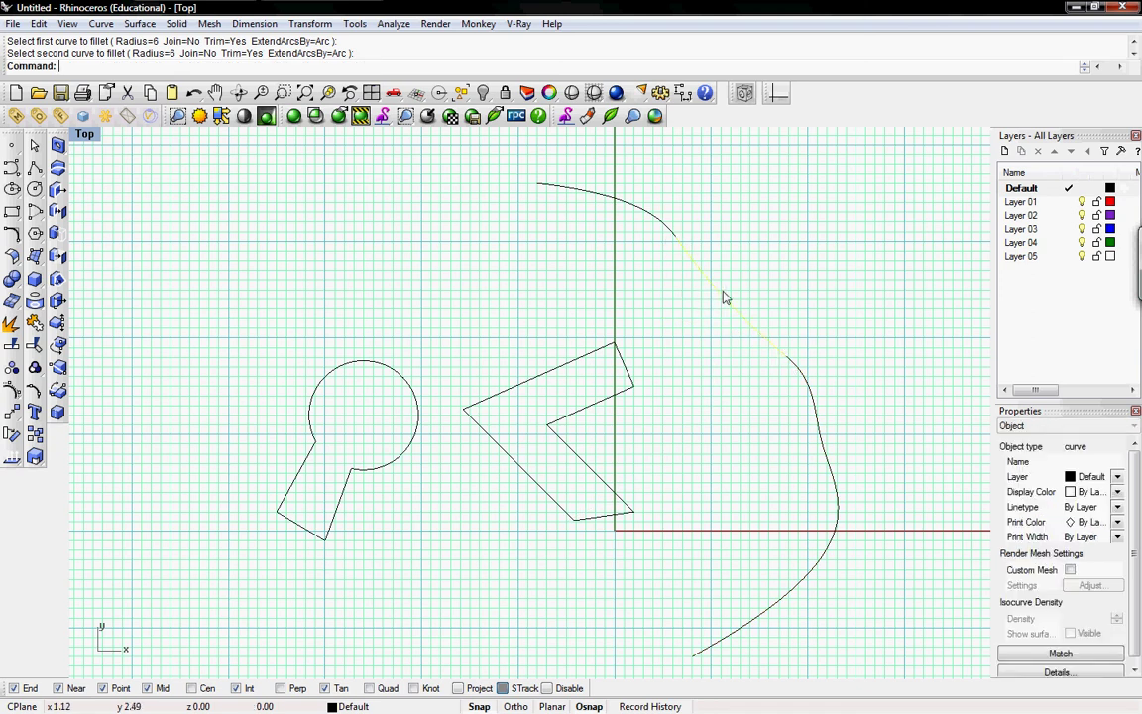
{"action": "left_click", "coordinate": [657, 228]}
{"action": "left_click", "coordinate": [812, 388]}
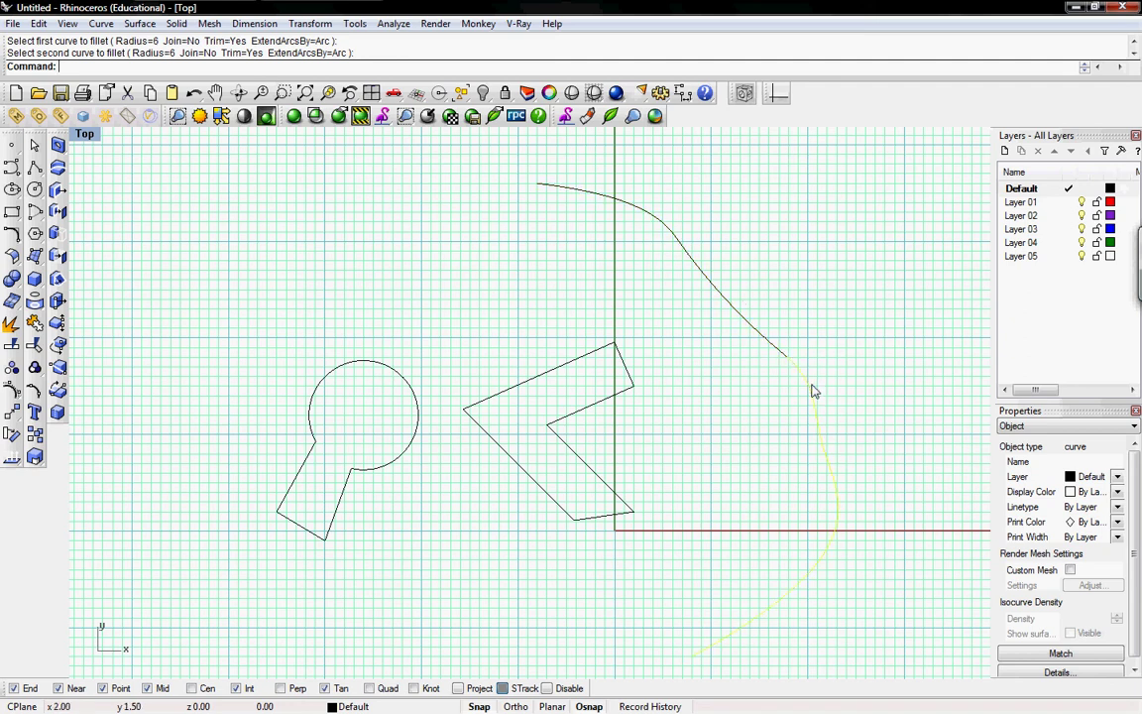
{"action": "left_click", "coordinate": [664, 226]}
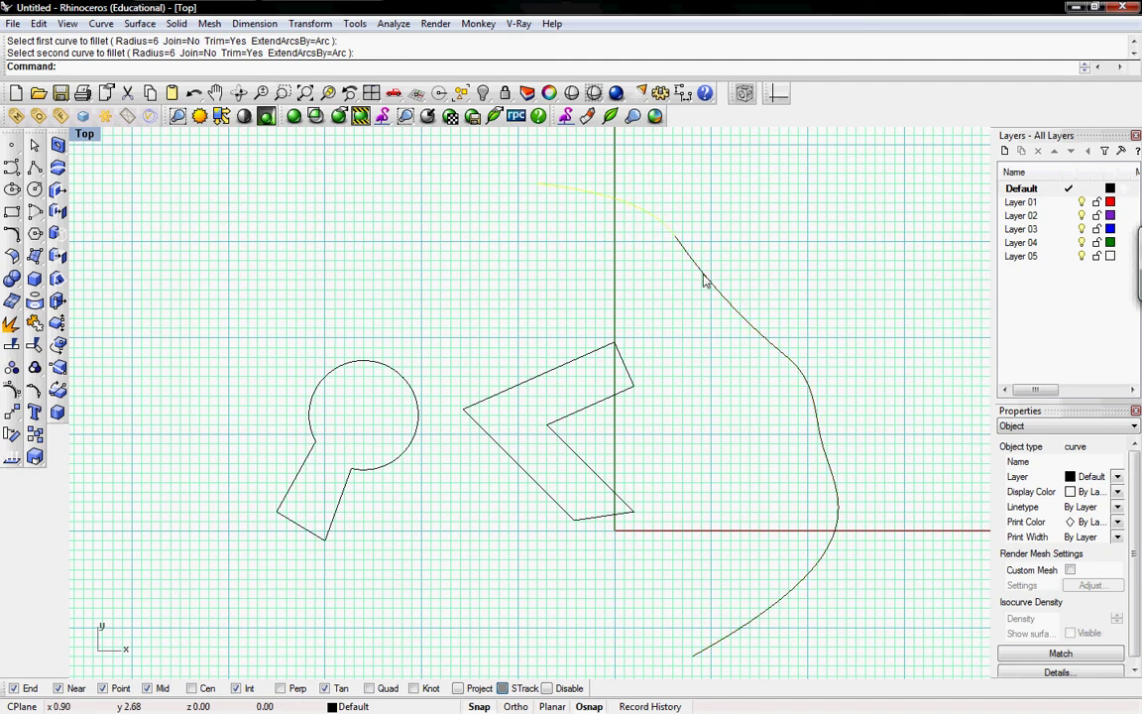
{"action": "left_click", "coordinate": [683, 245]}
{"action": "key", "text": "Escape"}
{"action": "left_click_drag", "start_coordinate": [838, 382], "coordinate": [657, 228]}
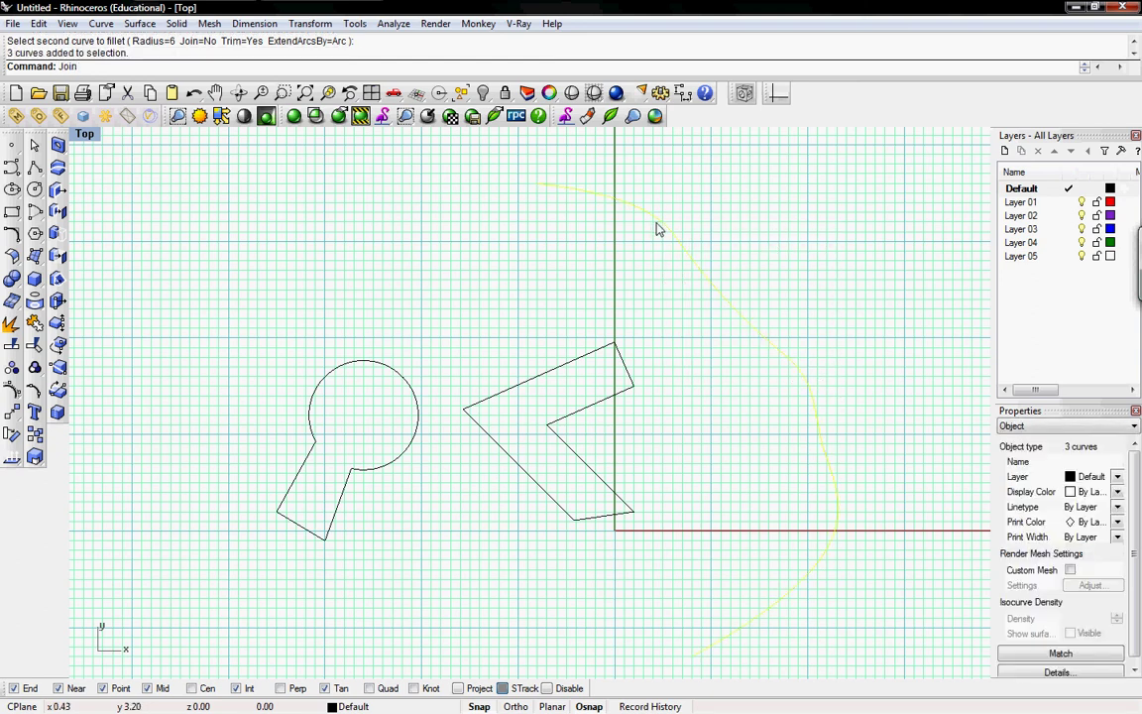
{"action": "type", "text": "Join"}
{"action": "key", "text": "Return"}
{"action": "left_click", "coordinate": [659, 342]}
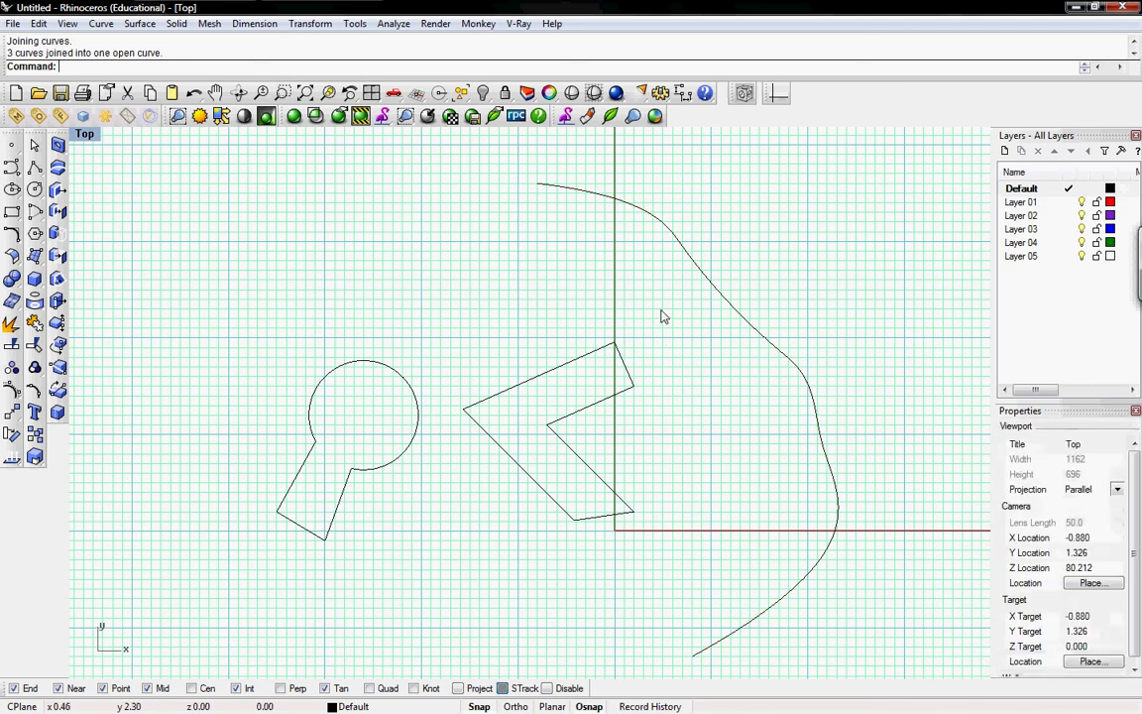
Draw a small two-segment polyline corner at the upper left
{"action": "left_click", "coordinate": [12, 211]}
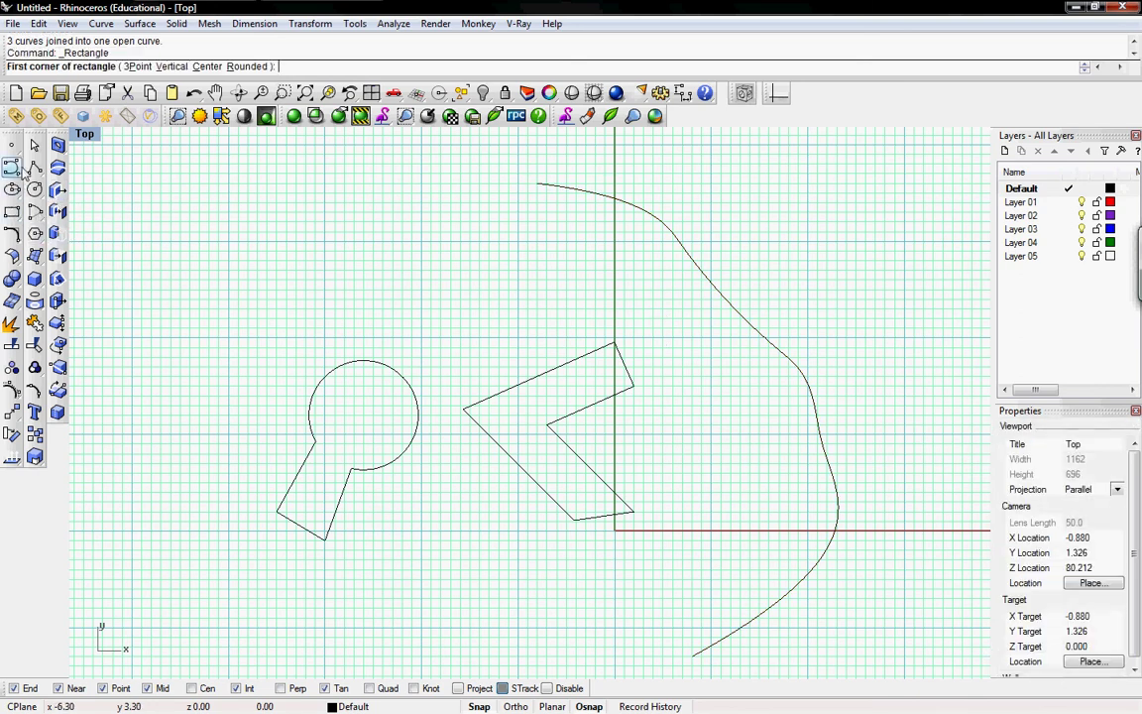
{"action": "left_click", "coordinate": [12, 166]}
{"action": "left_click", "coordinate": [276, 203]}
{"action": "left_click", "coordinate": [258, 259]}
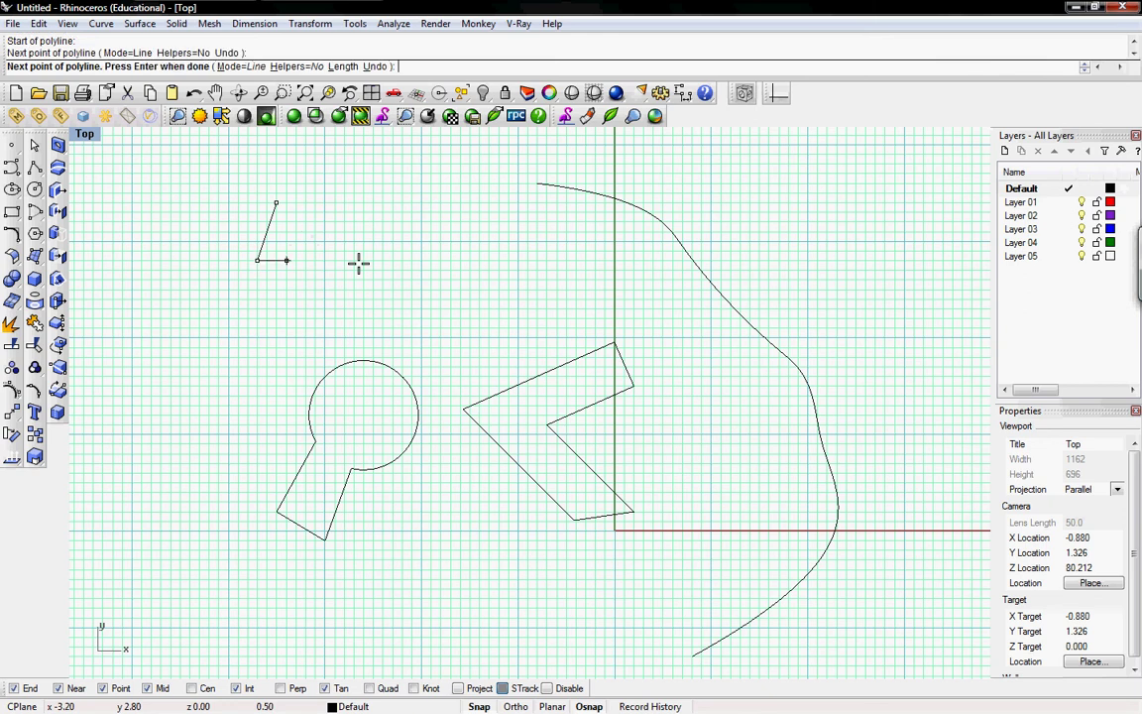
{"action": "key", "text": "Return"}
{"action": "key", "text": "Return"}
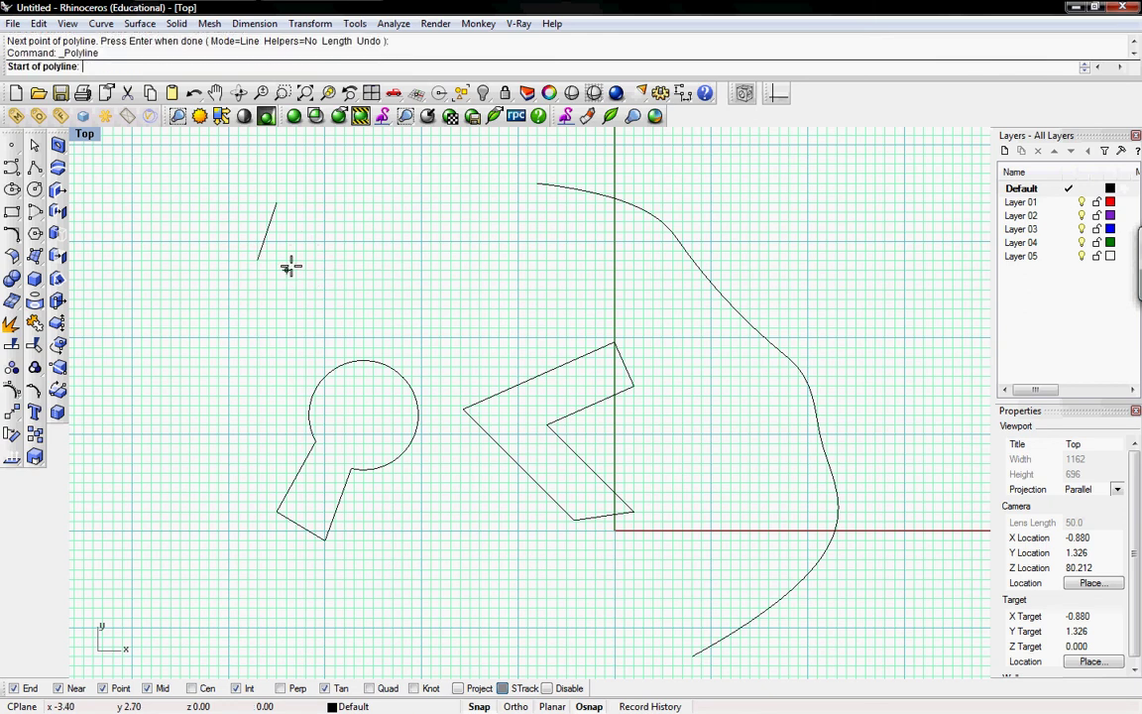
{"action": "left_click", "coordinate": [257, 260]}
{"action": "left_click", "coordinate": [286, 269]}
{"action": "key", "text": "Return"}
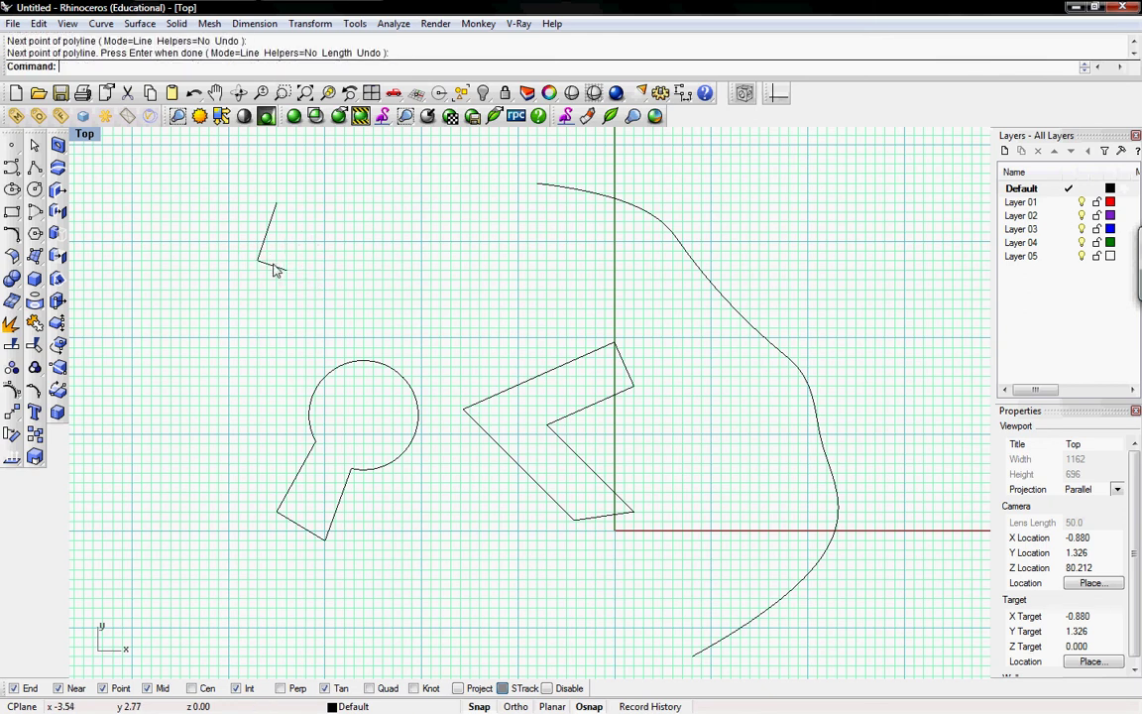
Try filleting the two corner lines at radius 6, which fails
{"action": "left_click_drag", "start_coordinate": [278, 272], "coordinate": [243, 233]}
{"action": "type", "text": "fillet"}
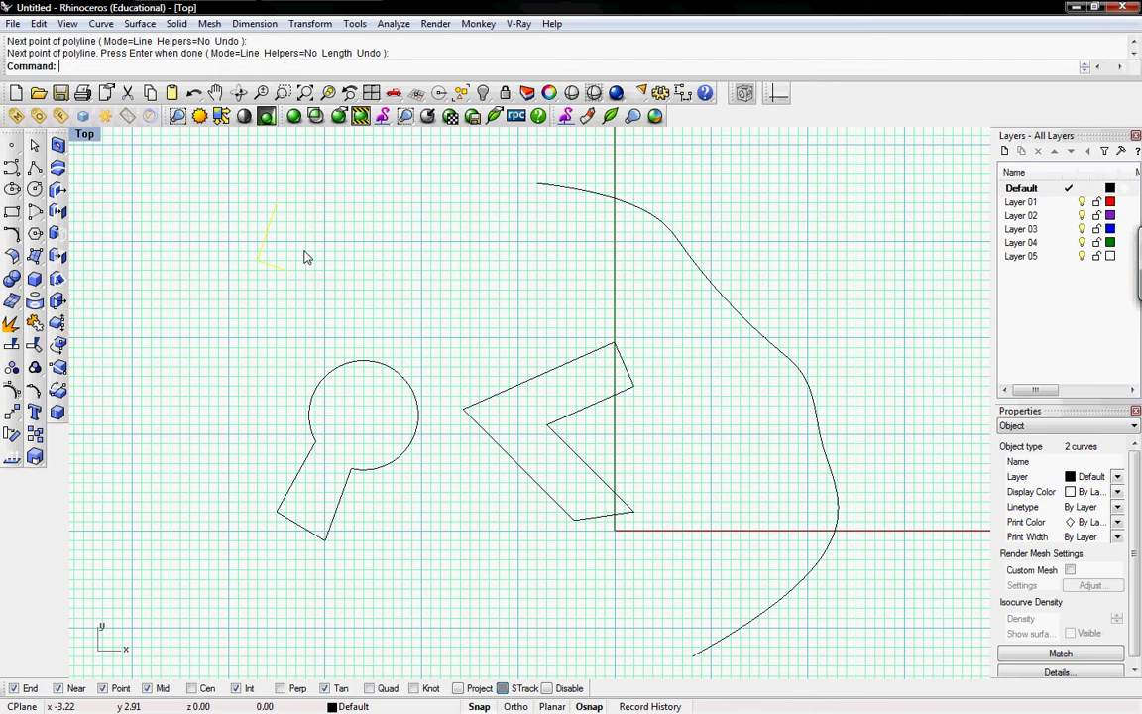
{"action": "key", "text": "Return"}
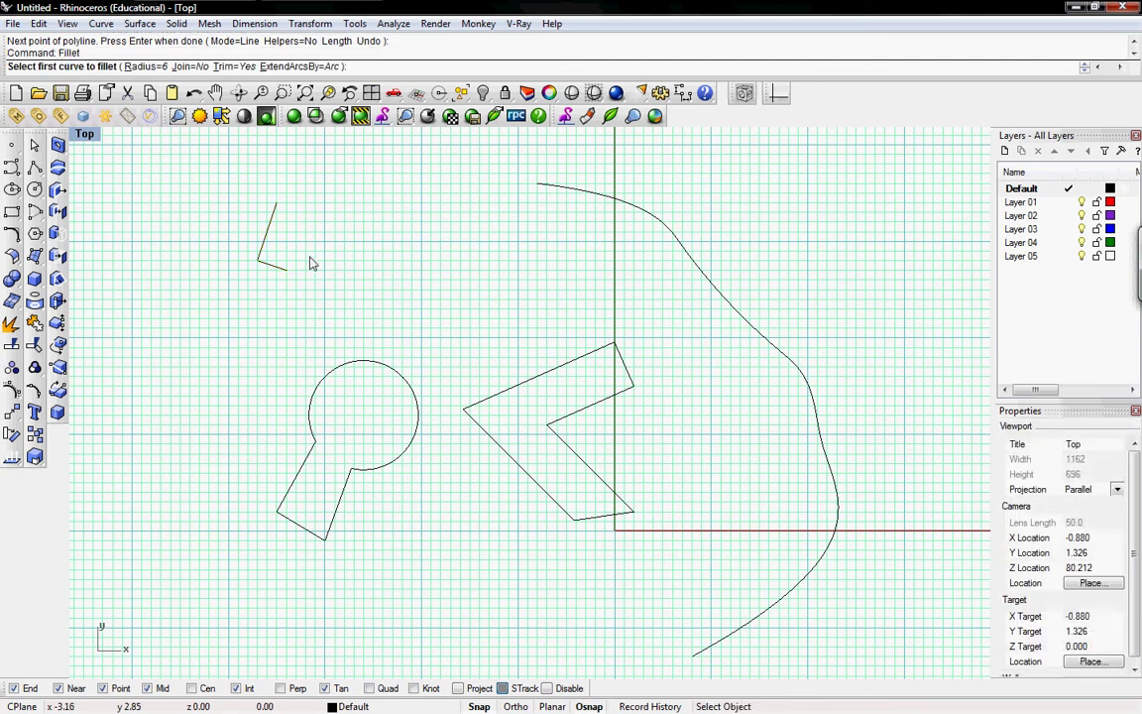
{"action": "left_click", "coordinate": [276, 267]}
{"action": "left_click", "coordinate": [265, 234]}
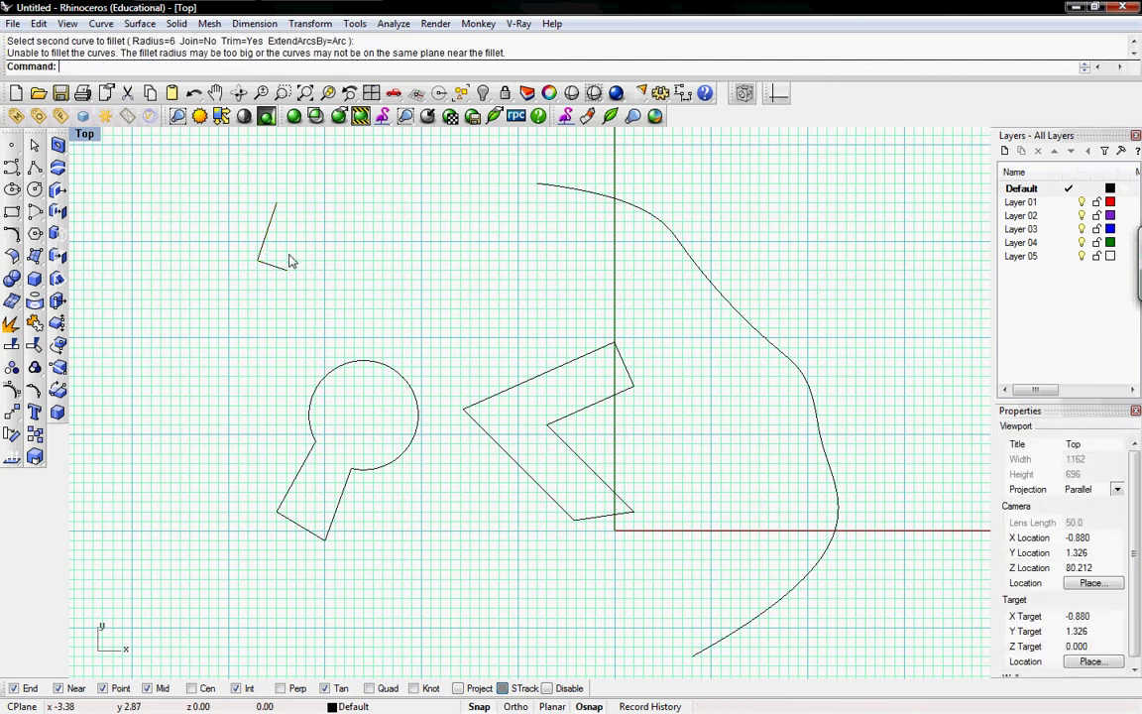
{"action": "key", "text": "Return"}
{"action": "left_click", "coordinate": [264, 248]}
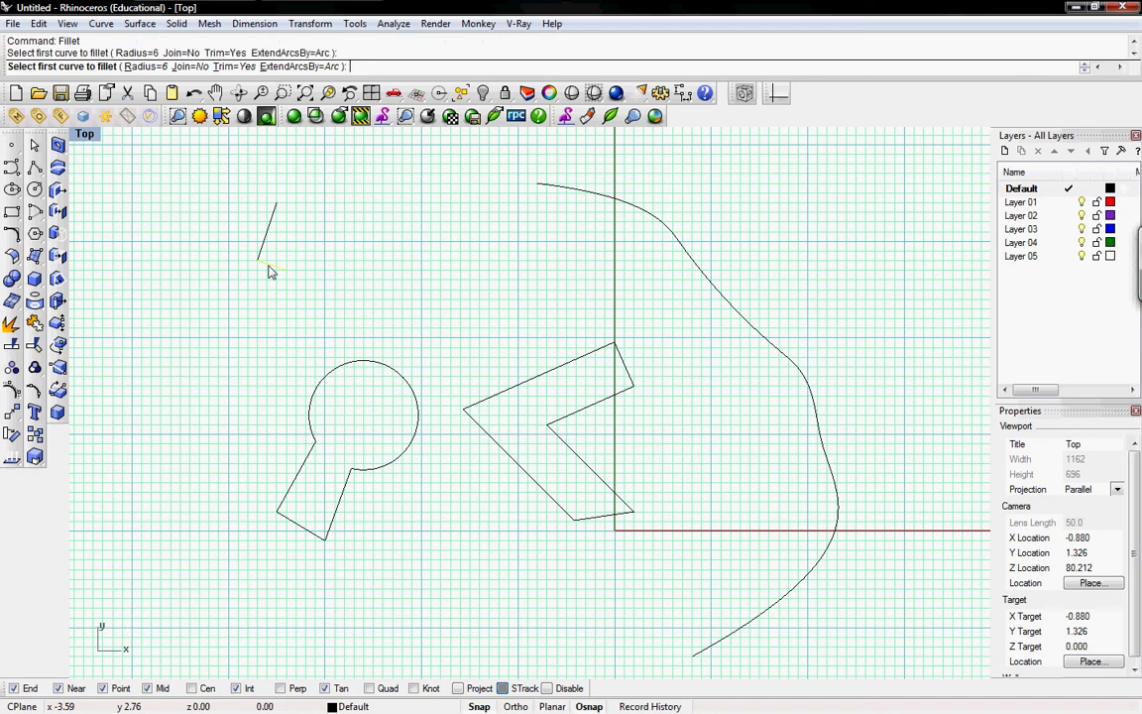
{"action": "left_click", "coordinate": [263, 249]}
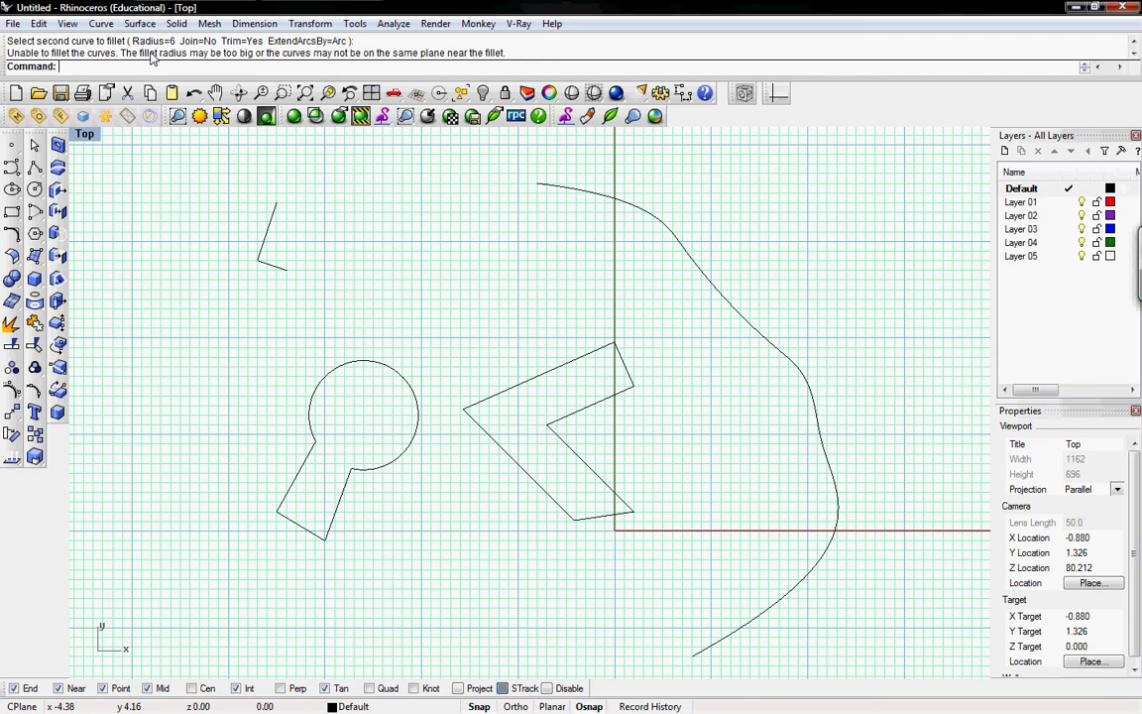
{"action": "left_click_drag", "start_coordinate": [278, 282], "coordinate": [218, 205]}
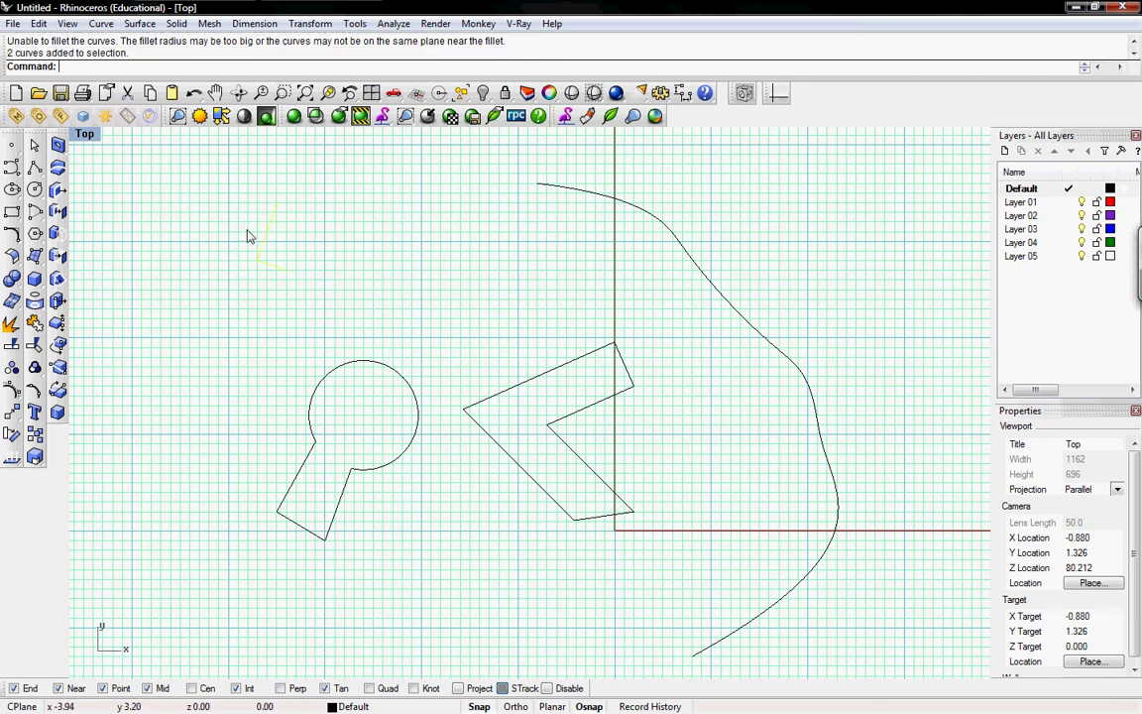
Enlarge the corner with Scale2D and move it down-left beside the keyhole shape
{"action": "type", "text": "Scale"}
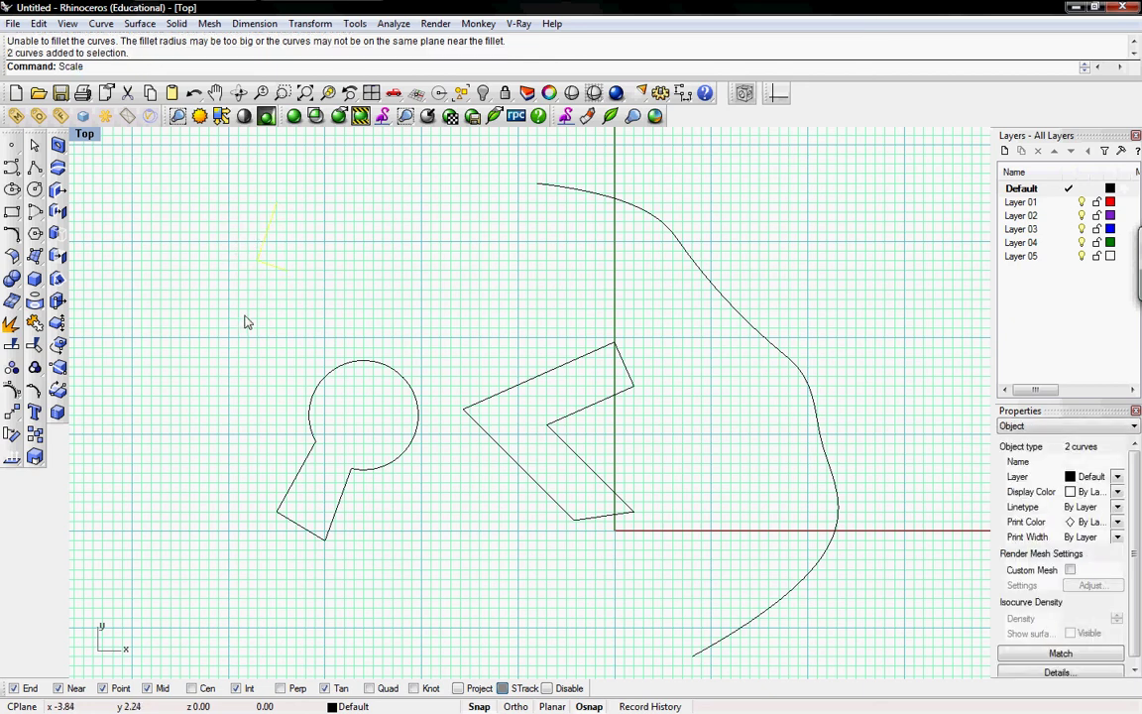
{"action": "type", "text": "2D"}
{"action": "key", "text": "Return"}
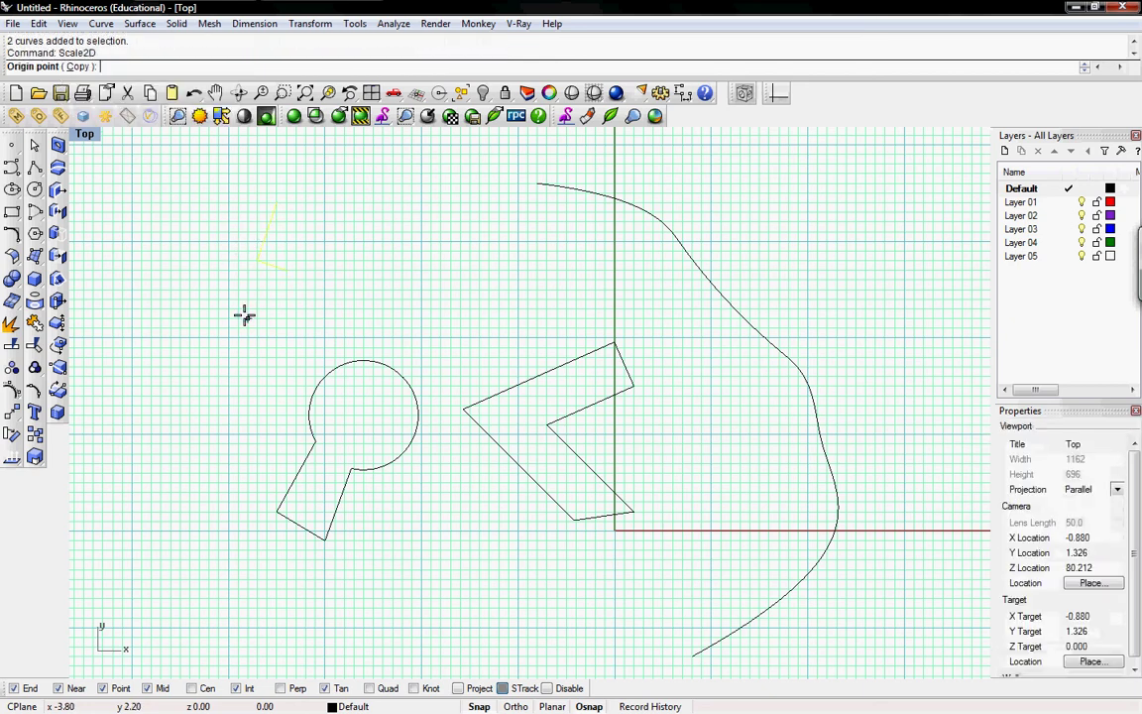
{"action": "left_click", "coordinate": [263, 254]}
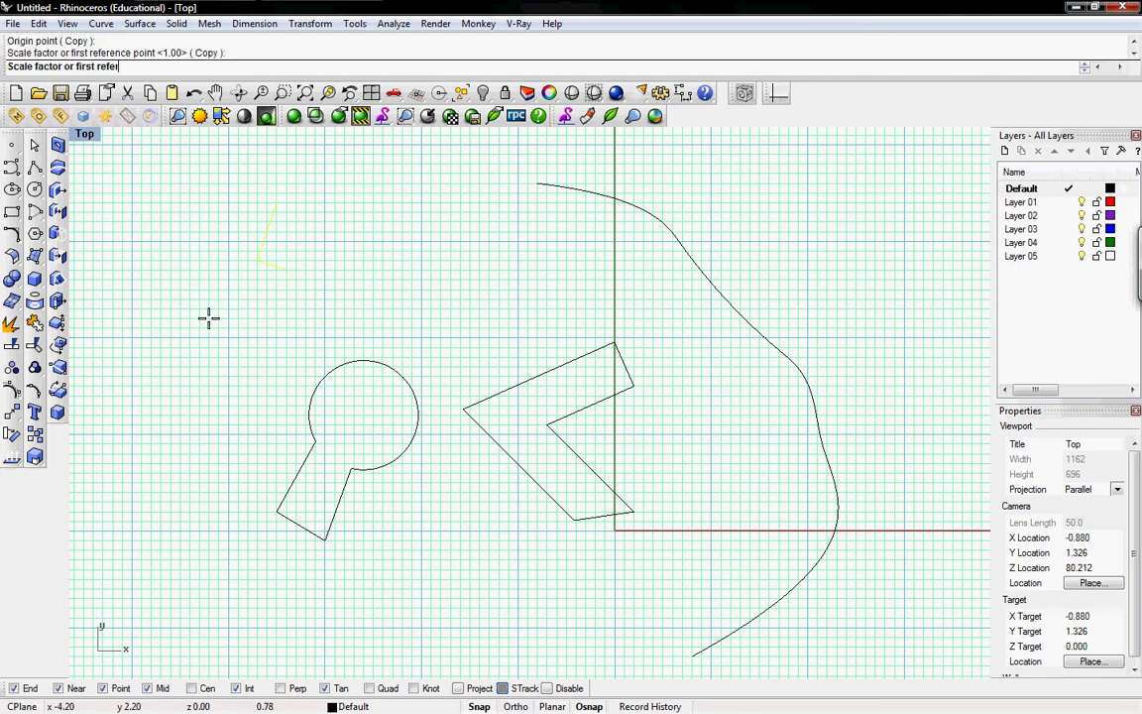
{"action": "left_click", "coordinate": [208, 318]}
{"action": "left_click", "coordinate": [140, 496]}
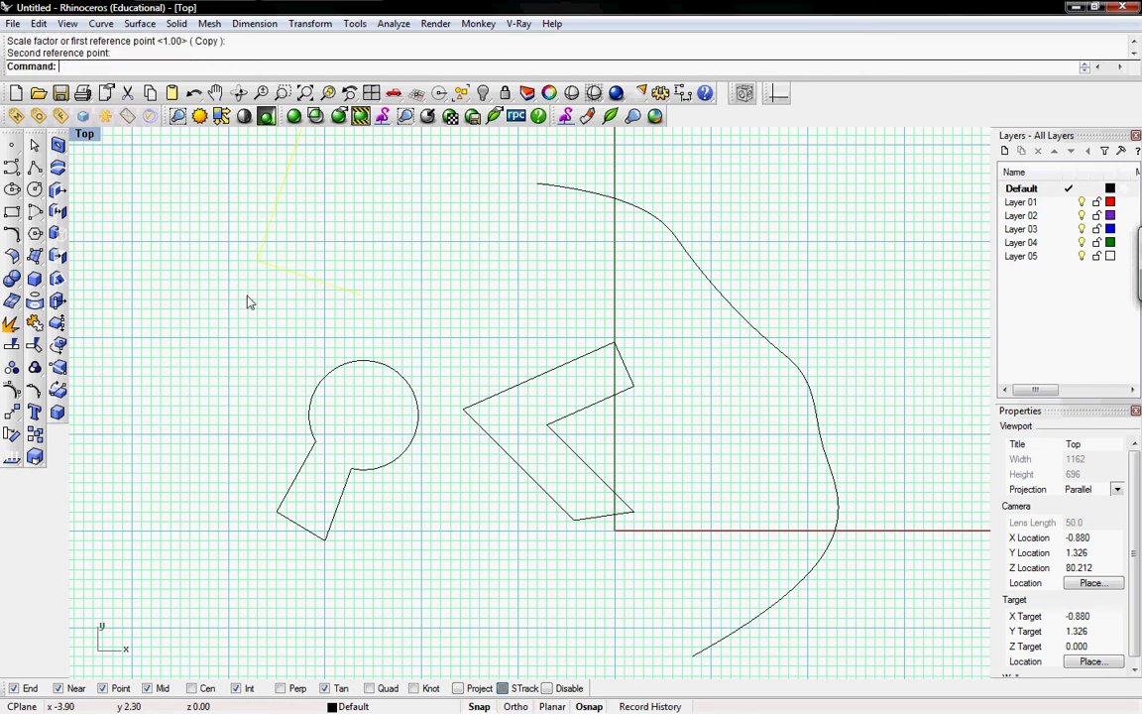
{"action": "left_click_drag", "start_coordinate": [291, 278], "coordinate": [186, 416]}
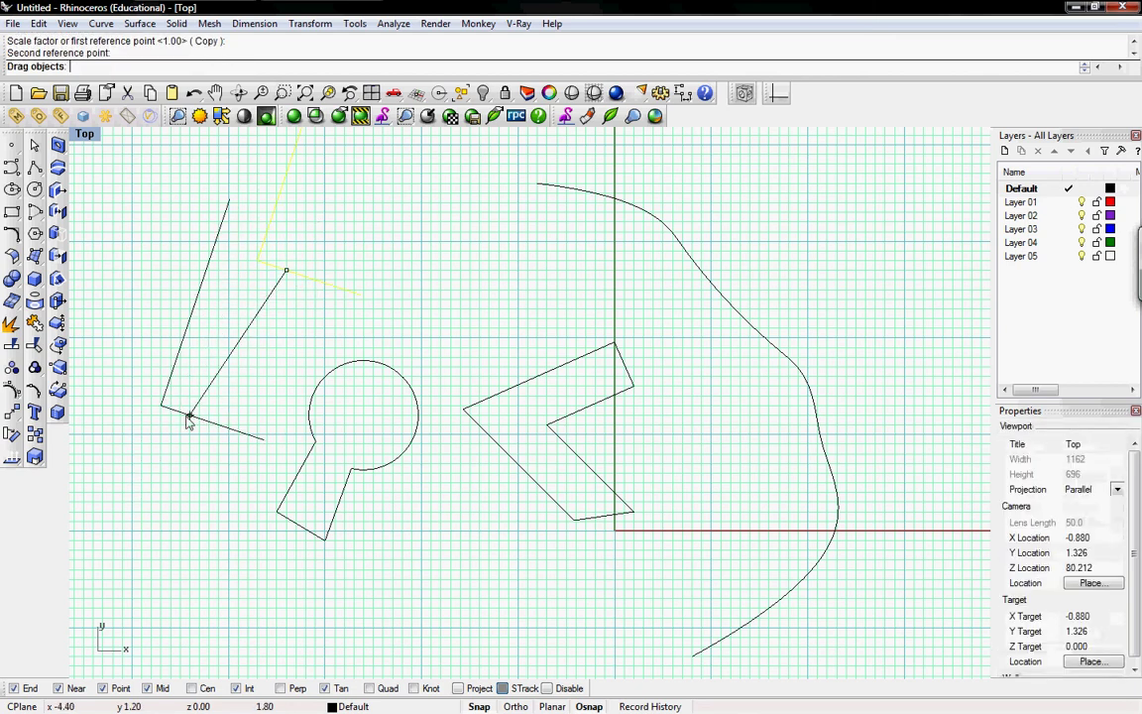
Try filleting the enlarged corner's two lines again at radius 6
{"action": "type", "text": "Fillet"}
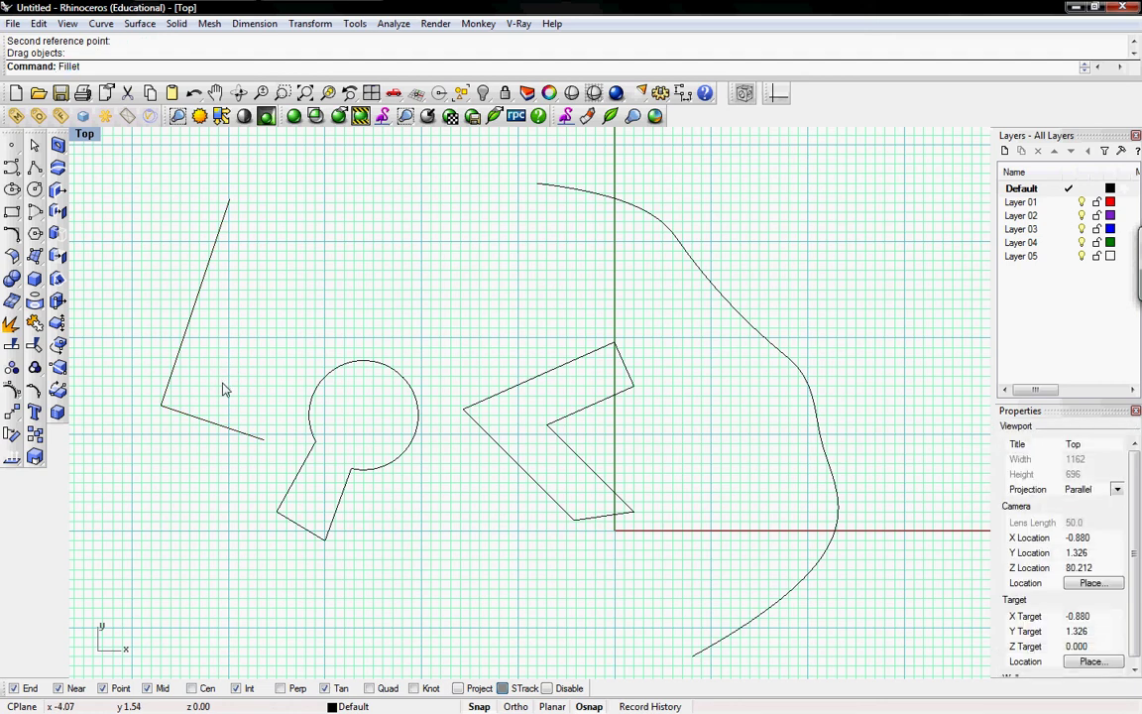
{"action": "key", "text": "Return"}
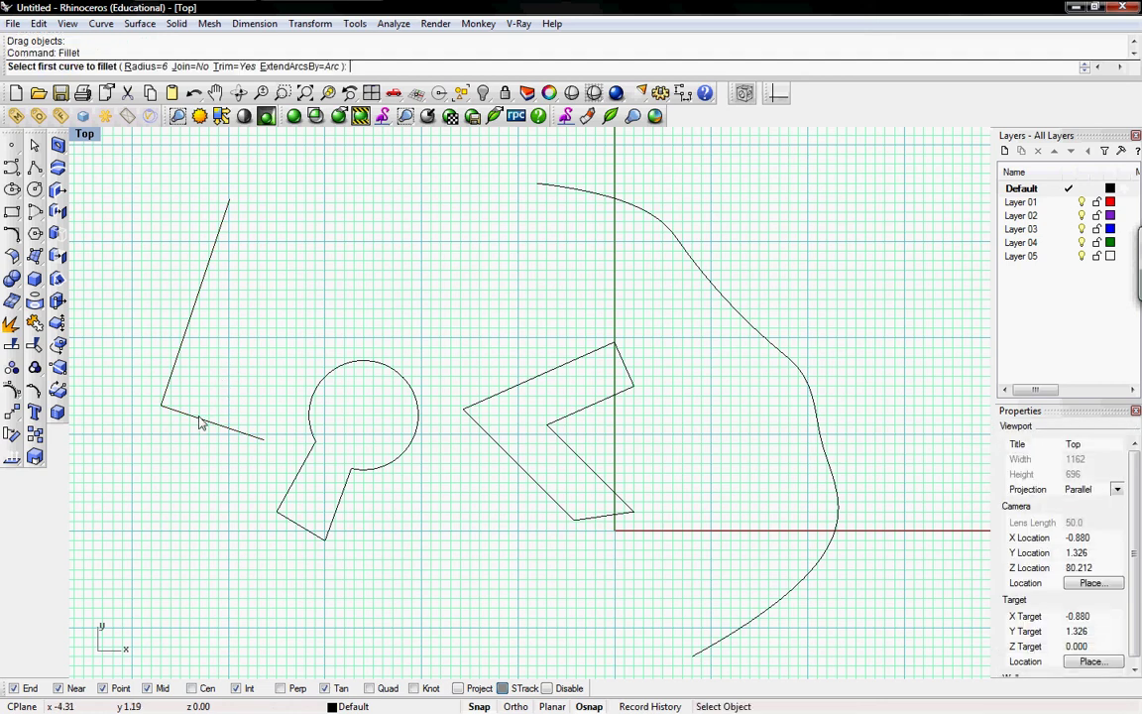
{"action": "left_click", "coordinate": [185, 385]}
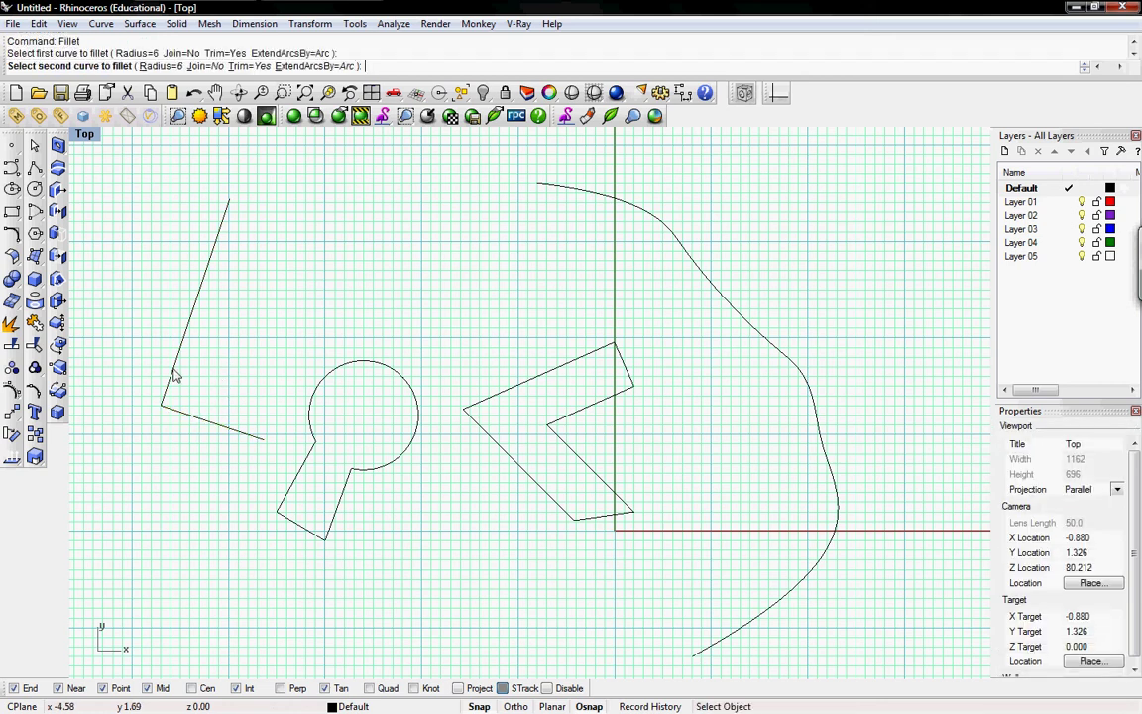
{"action": "left_click", "coordinate": [174, 376]}
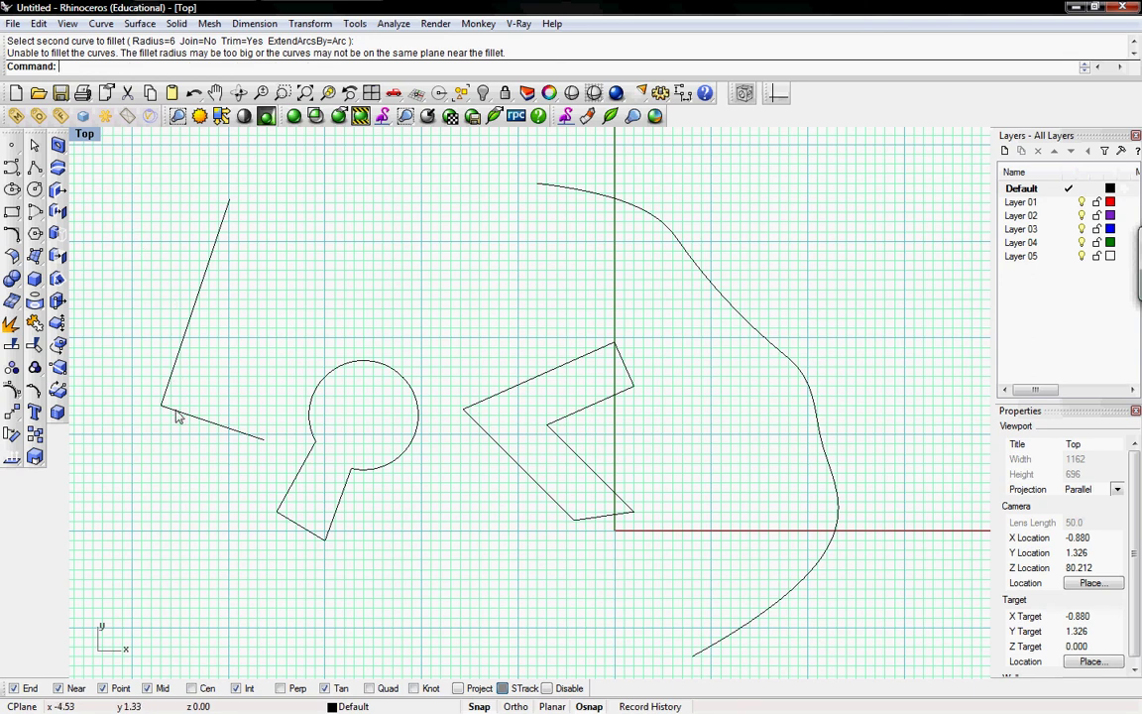
{"action": "left_click_drag", "start_coordinate": [190, 424], "coordinate": [144, 320]}
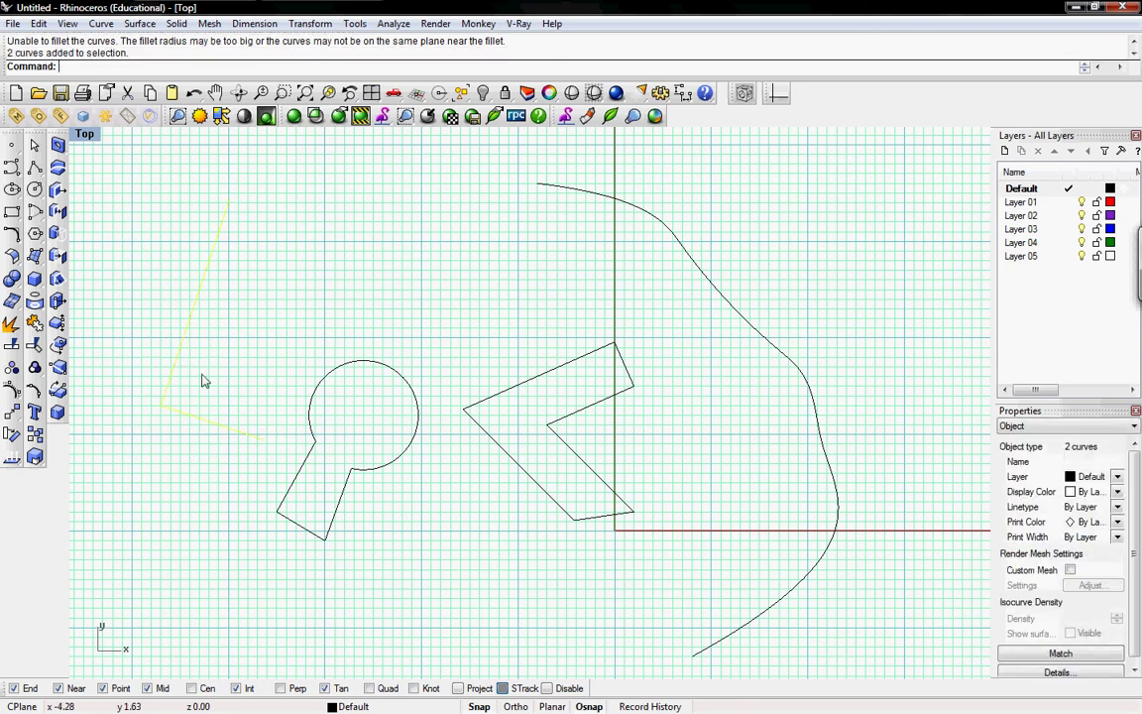
{"action": "key", "text": "Return"}
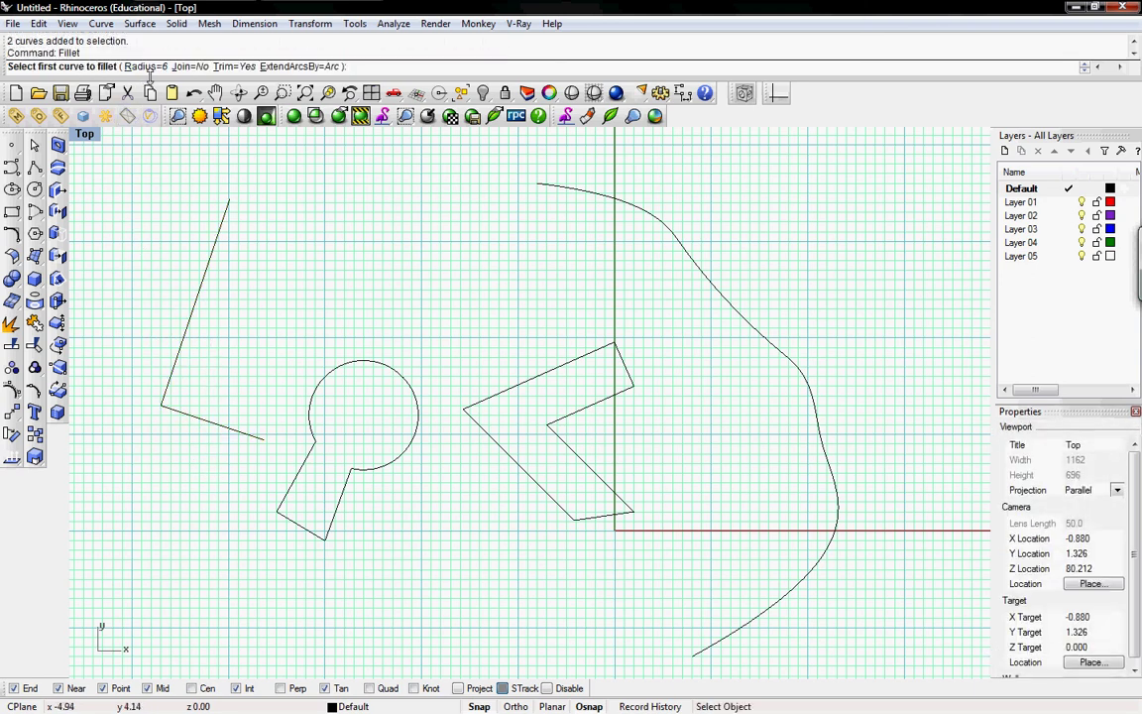
Round the large corner with a radius 1 fillet
{"action": "left_click", "coordinate": [140, 67]}
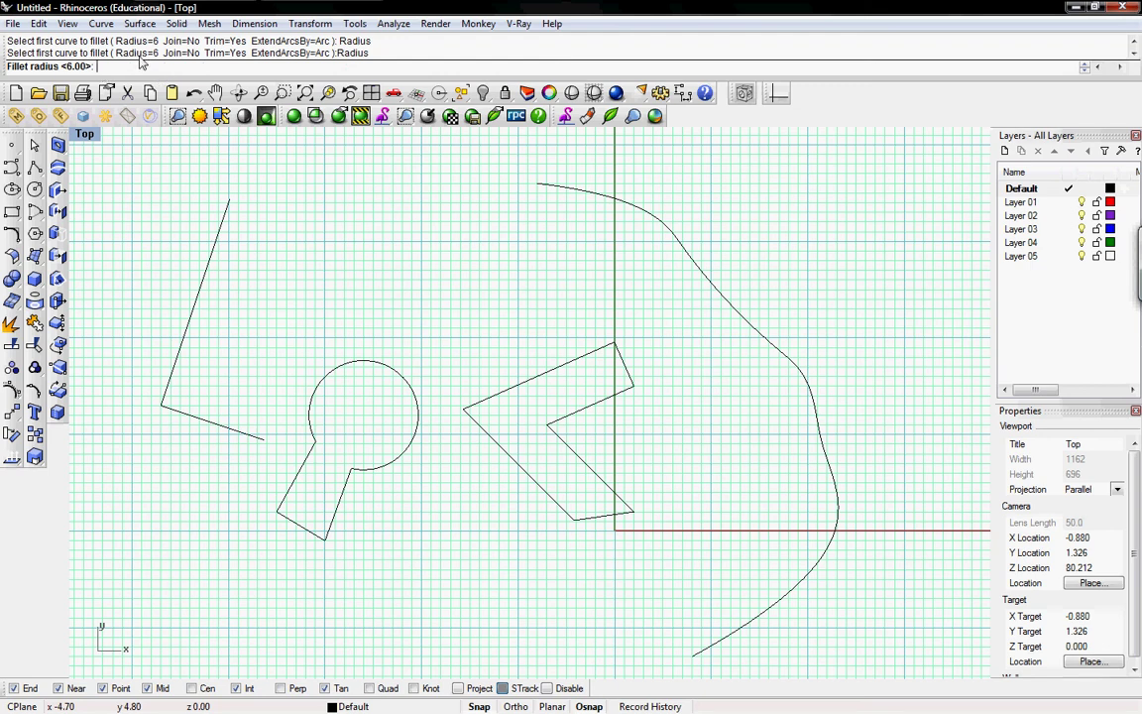
{"action": "key", "text": "Return"}
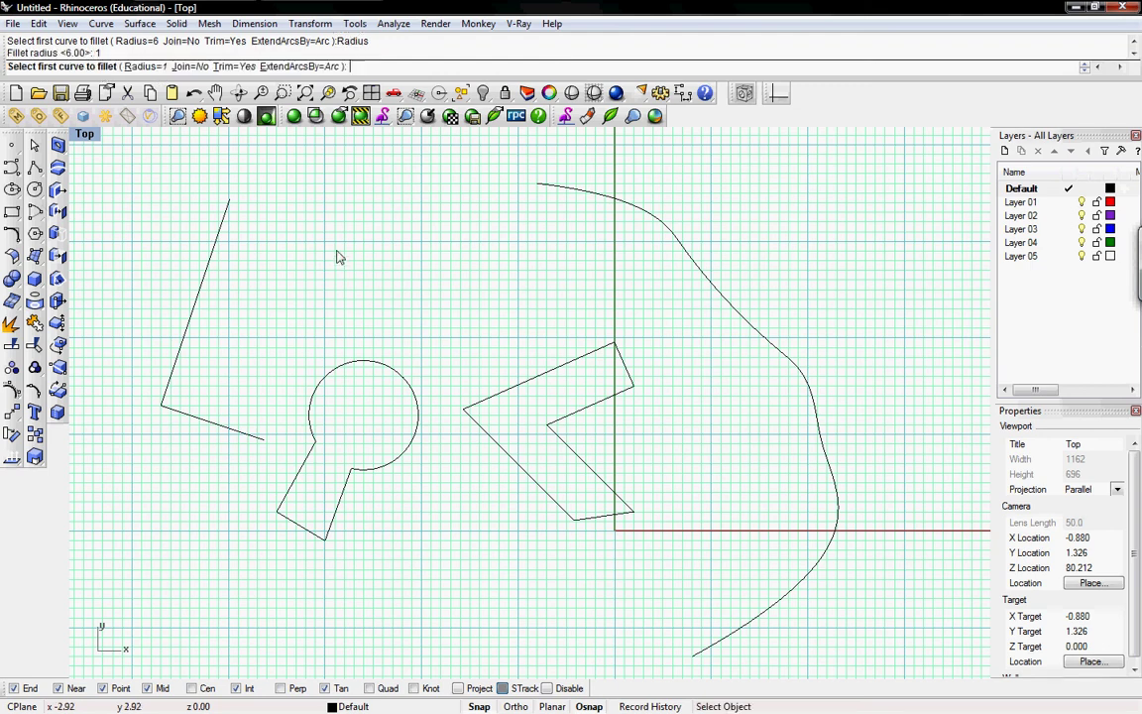
{"action": "left_click_drag", "start_coordinate": [193, 421], "coordinate": [137, 328]}
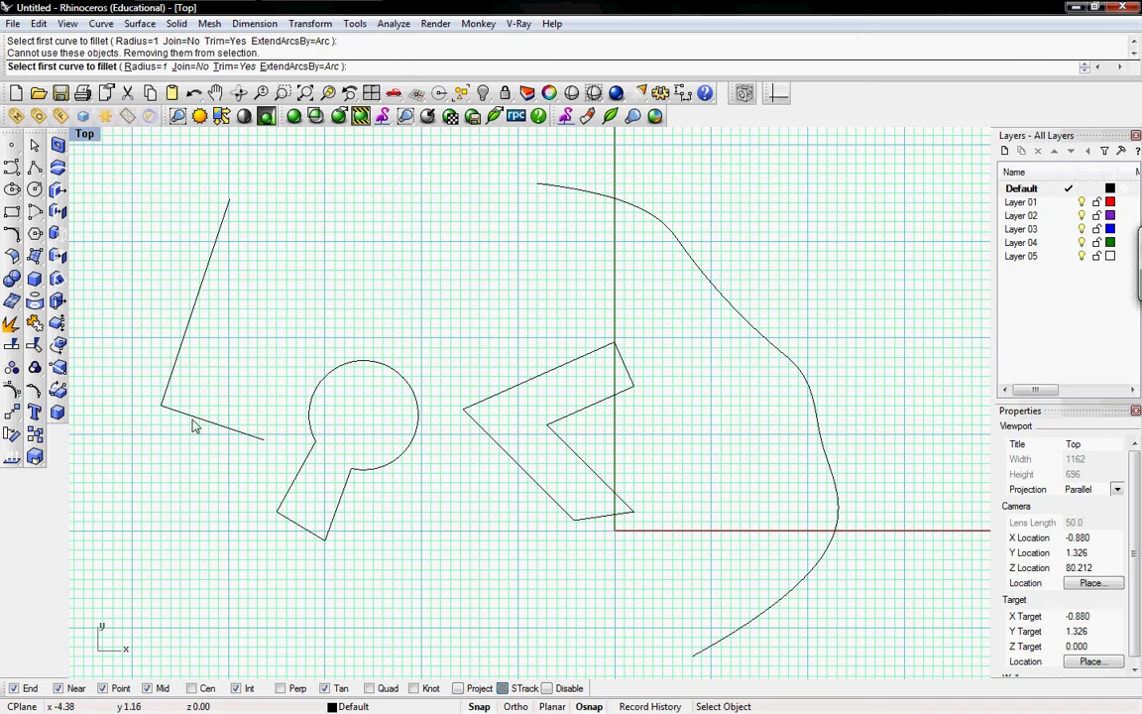
{"action": "left_click", "coordinate": [171, 389]}
{"action": "left_click", "coordinate": [182, 408]}
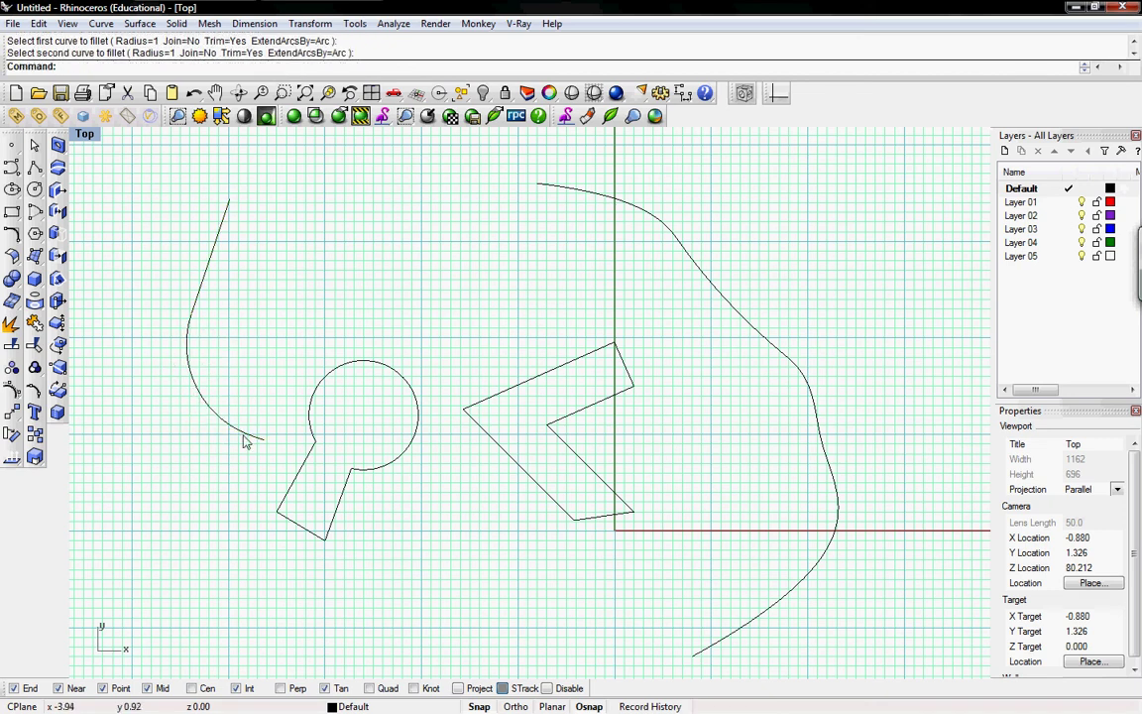
{"action": "left_click", "coordinate": [193, 383]}
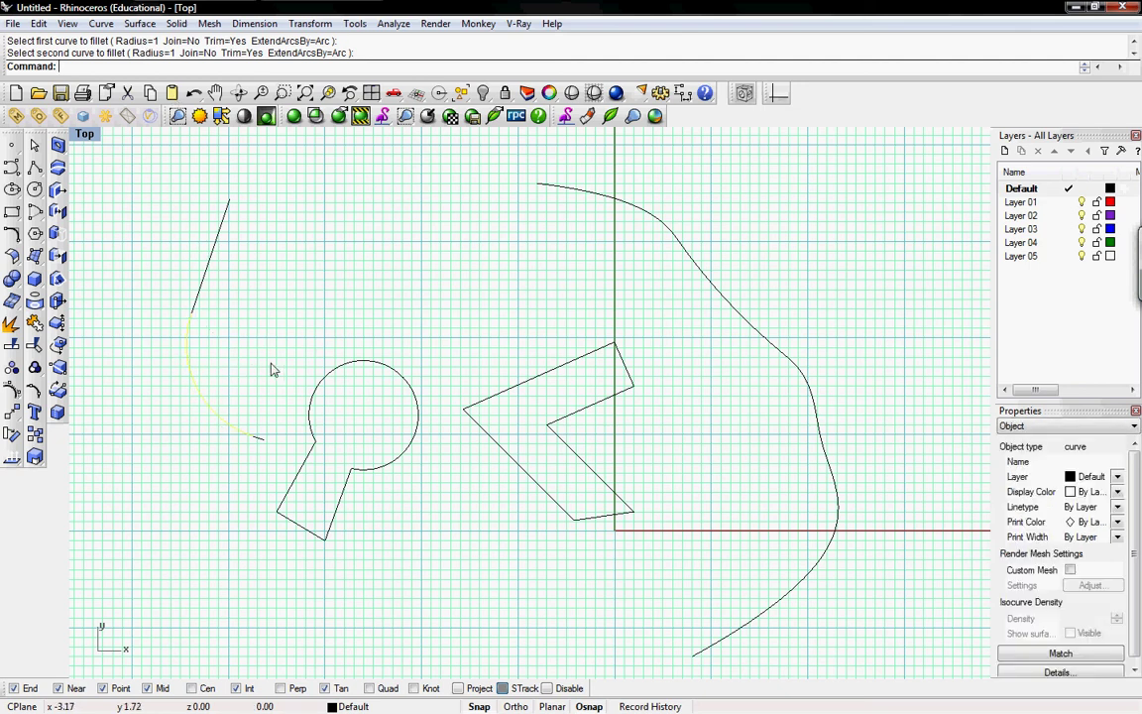
Join the corner's two lines and fillet arc into one open curve
{"action": "key", "text": "Escape"}
{"action": "left_click_drag", "start_coordinate": [255, 433], "coordinate": [153, 287]}
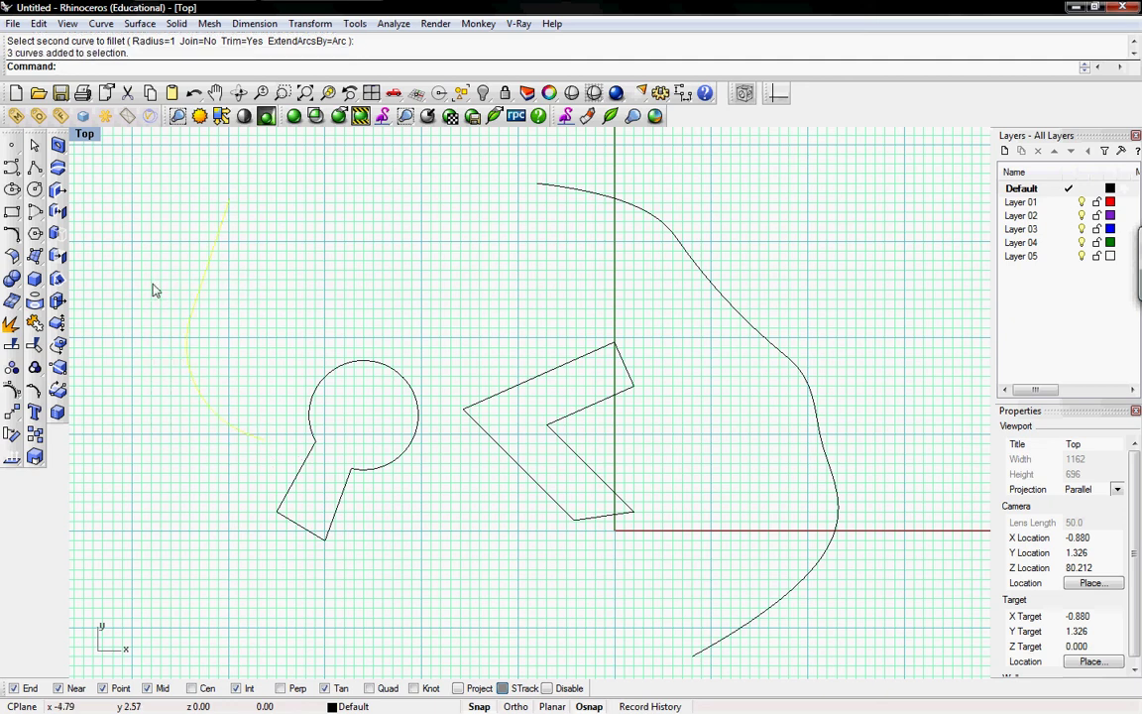
{"action": "type", "text": "Join"}
{"action": "key", "text": "Return"}
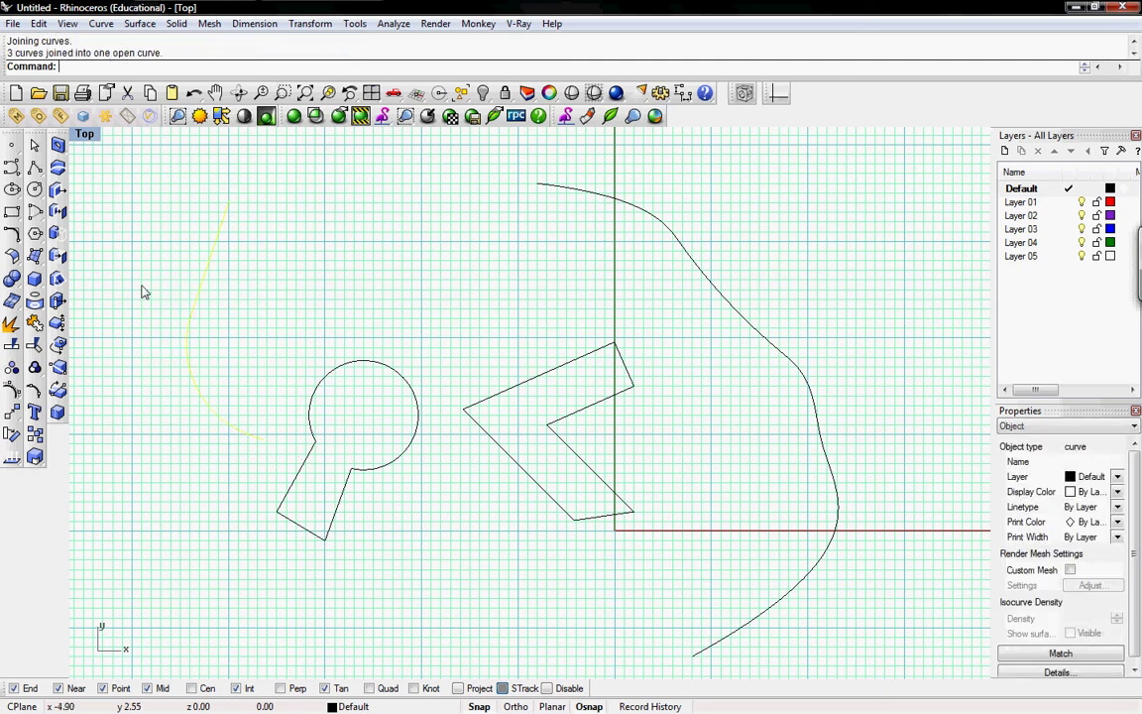